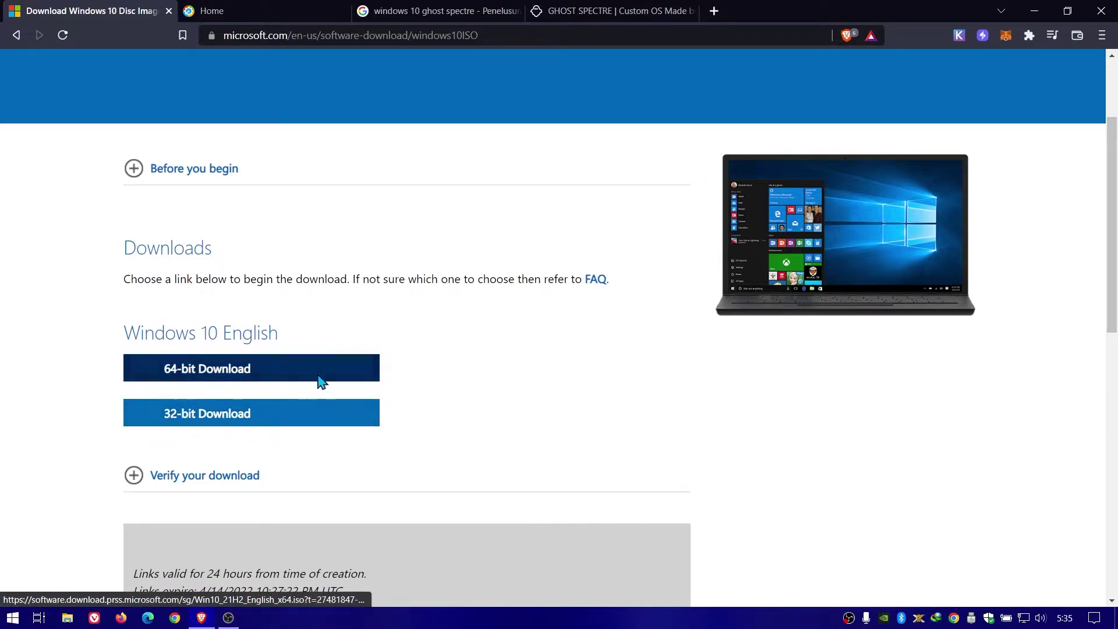
# Step: Download Toolkit_v12.1.7z from the MSMG Toolkit site's downloads page through its MediaFire folder
pyautogui.click(244, 17)
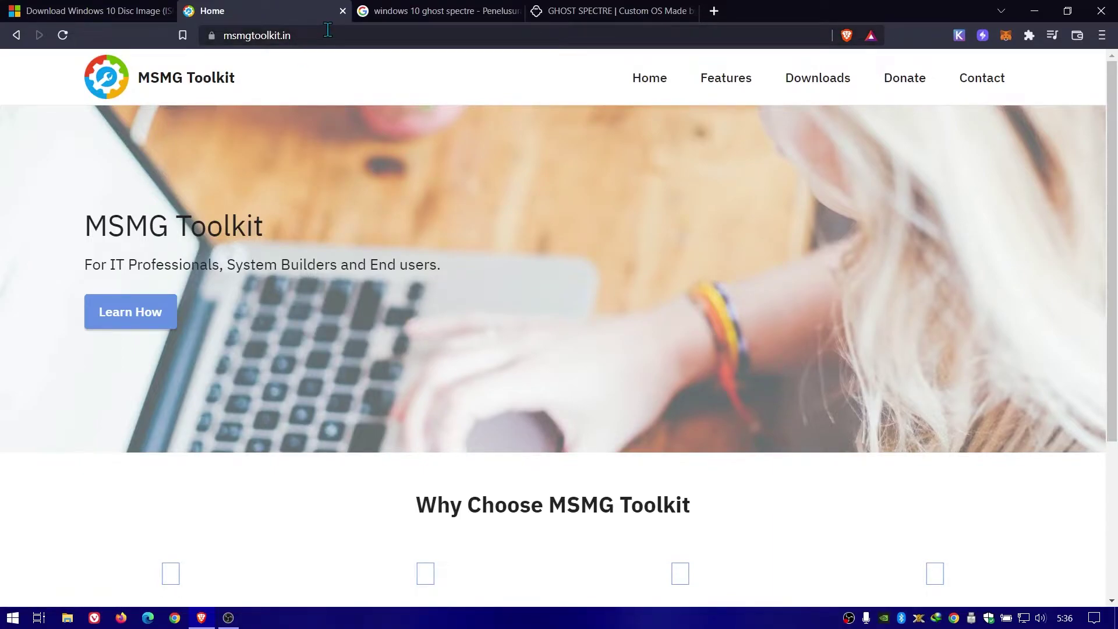
pyautogui.click(823, 83)
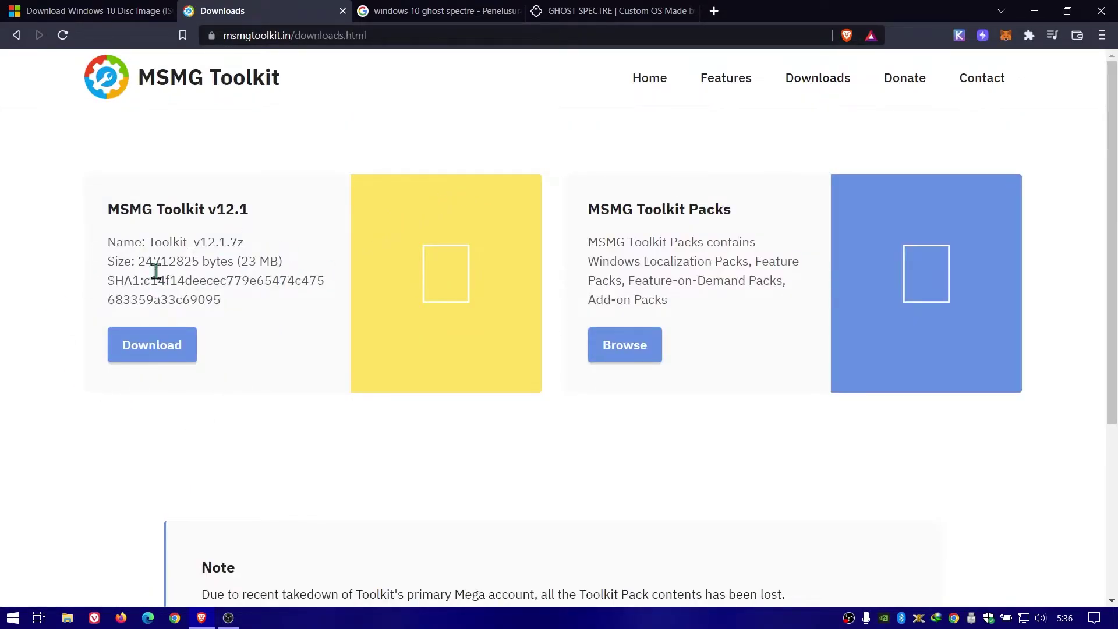
pyautogui.click(149, 354)
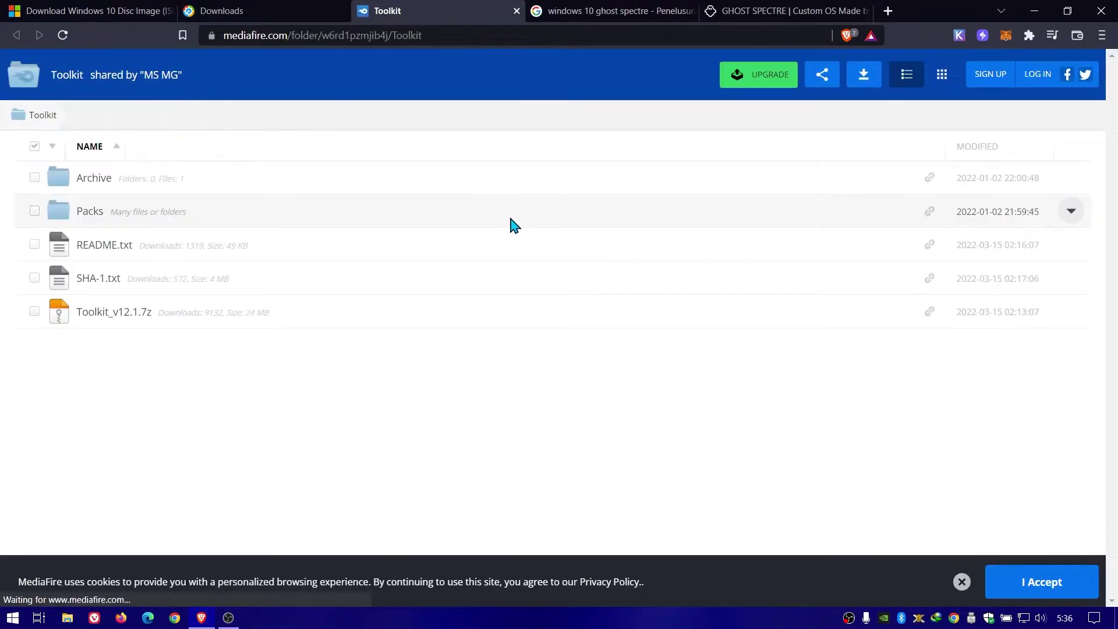
pyautogui.click(124, 319)
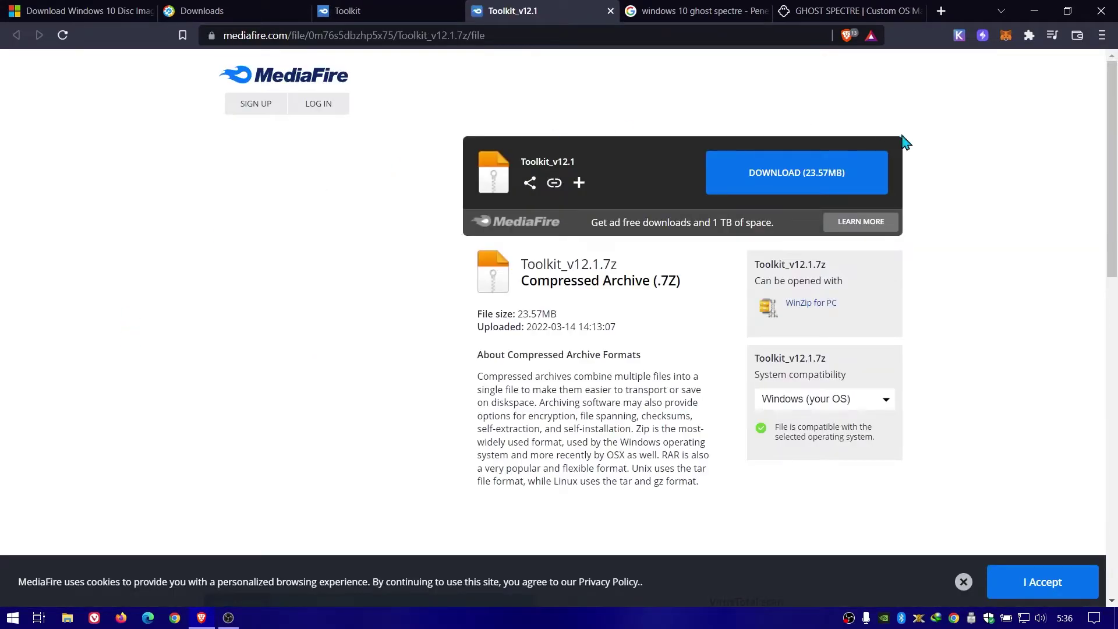
pyautogui.click(821, 187)
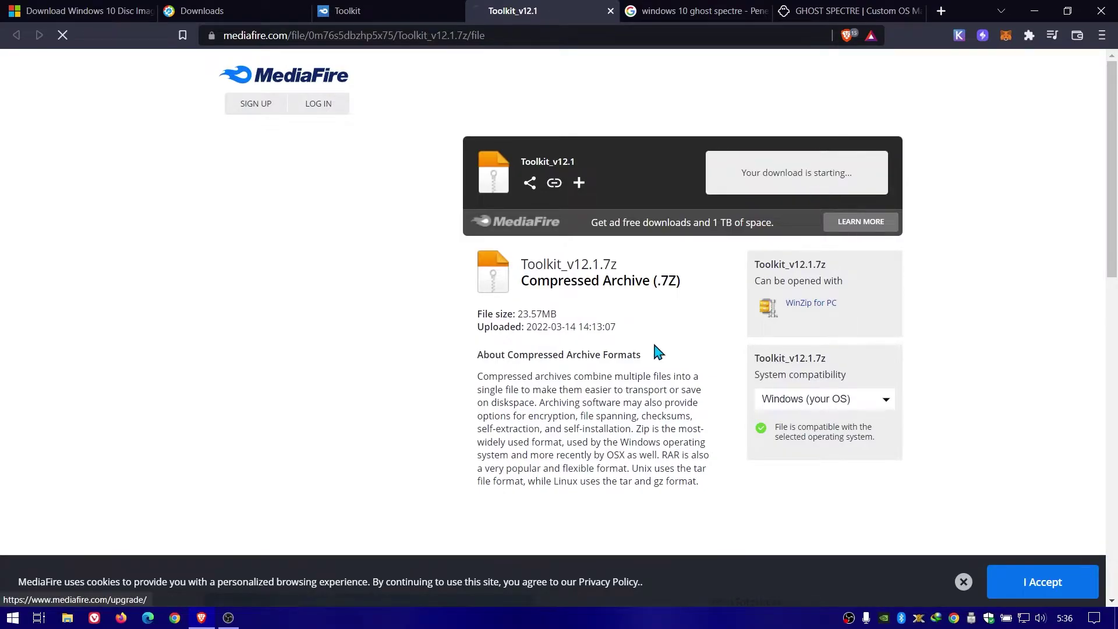
pyautogui.click(556, 372)
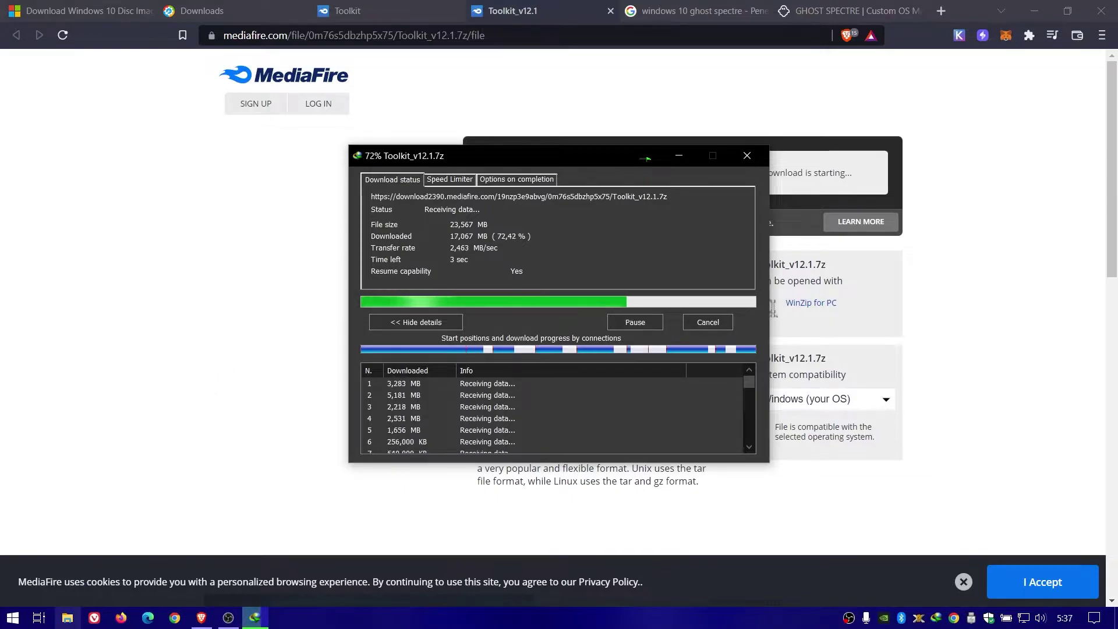
# Step: Switch to File Explorer and move Toolkit_v12.1.7z from the Compressed subfolder into the main Downloads folder
pyautogui.press('super+e')
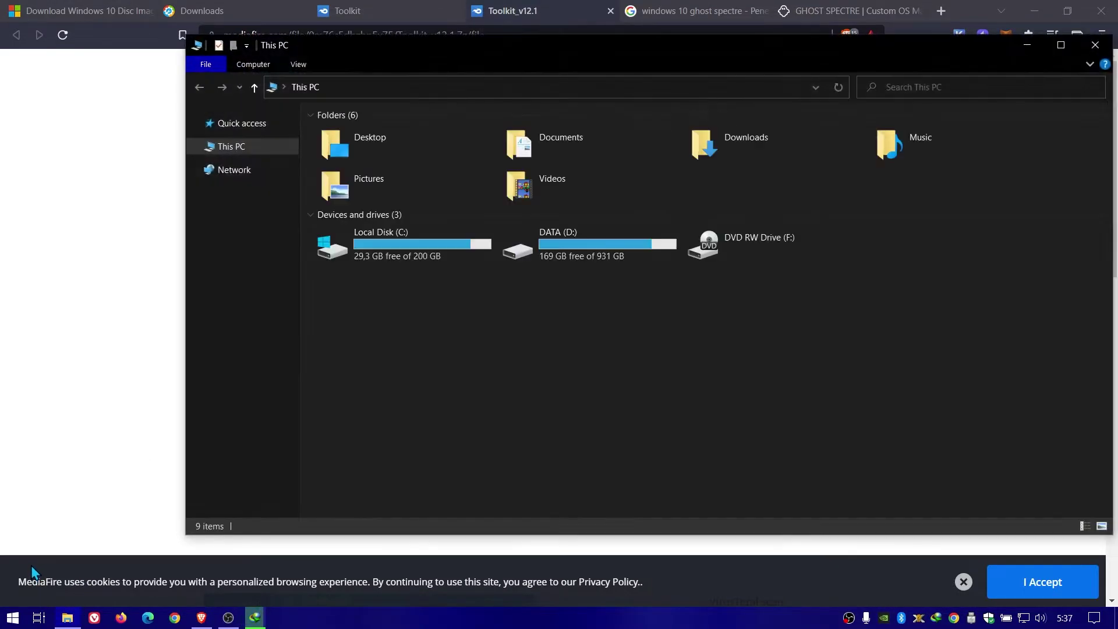
pyautogui.doubleClick(362, 243)
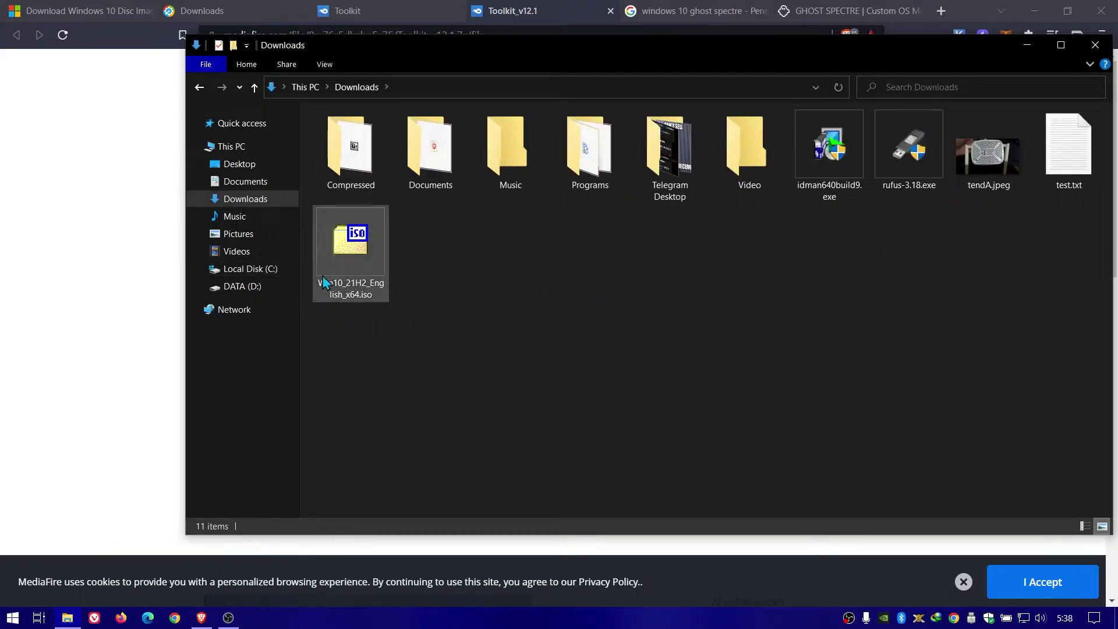
pyautogui.click(523, 318)
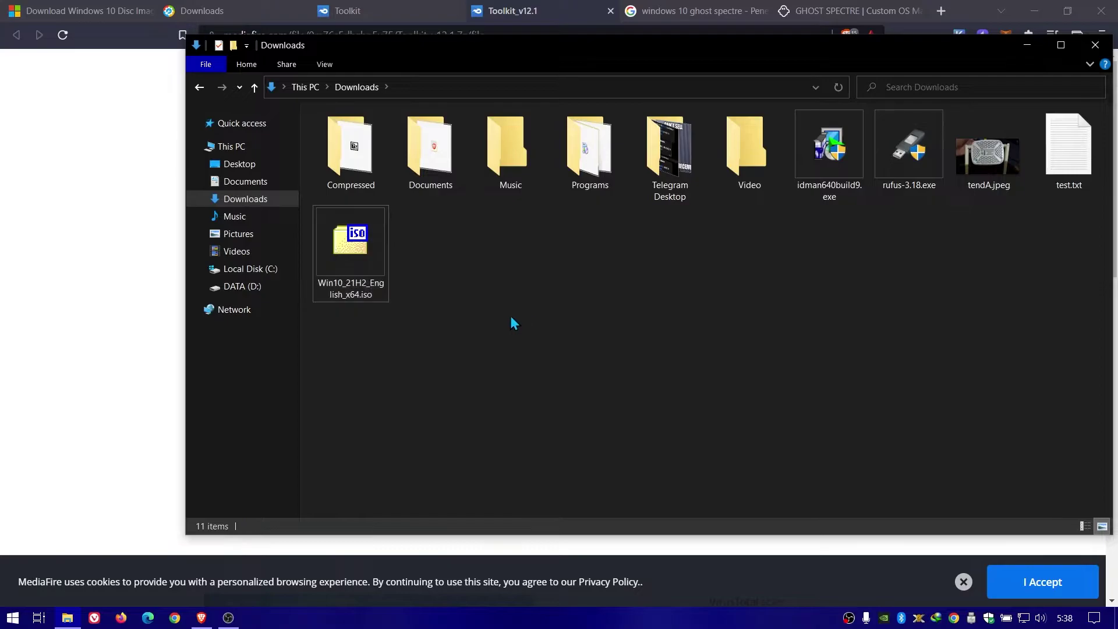
pyautogui.doubleClick(378, 176)
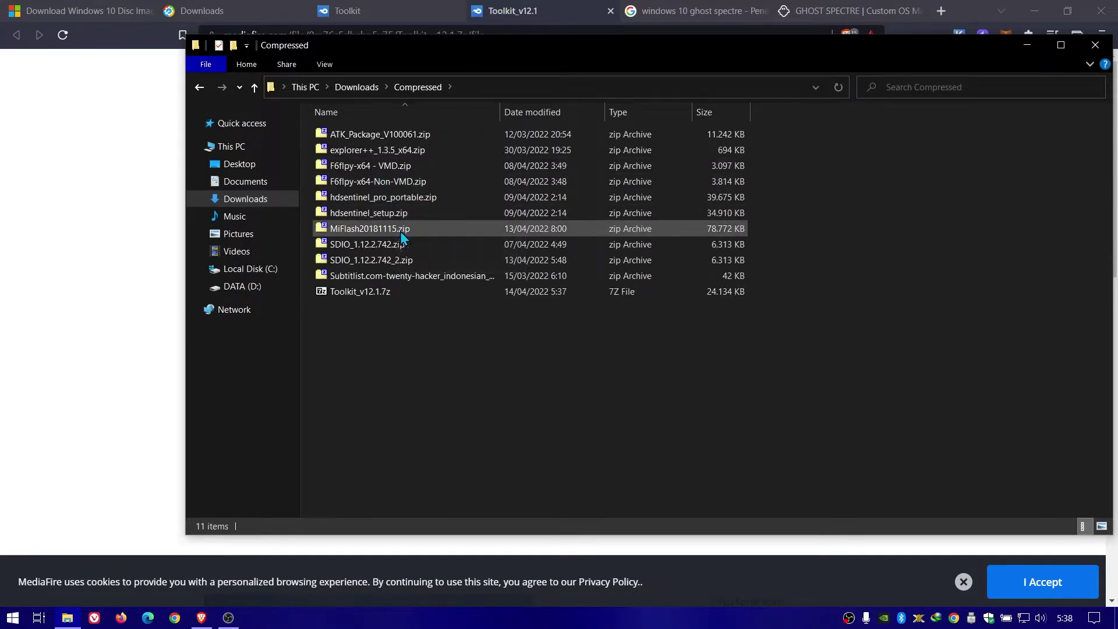
pyautogui.click(404, 290)
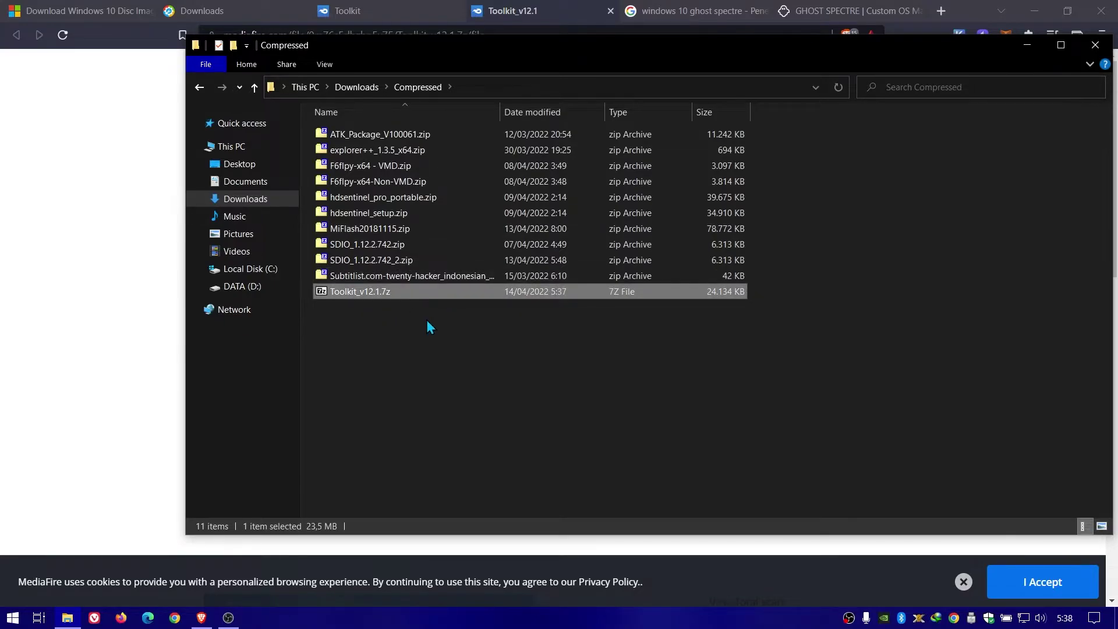
pyautogui.press('BackSpace')
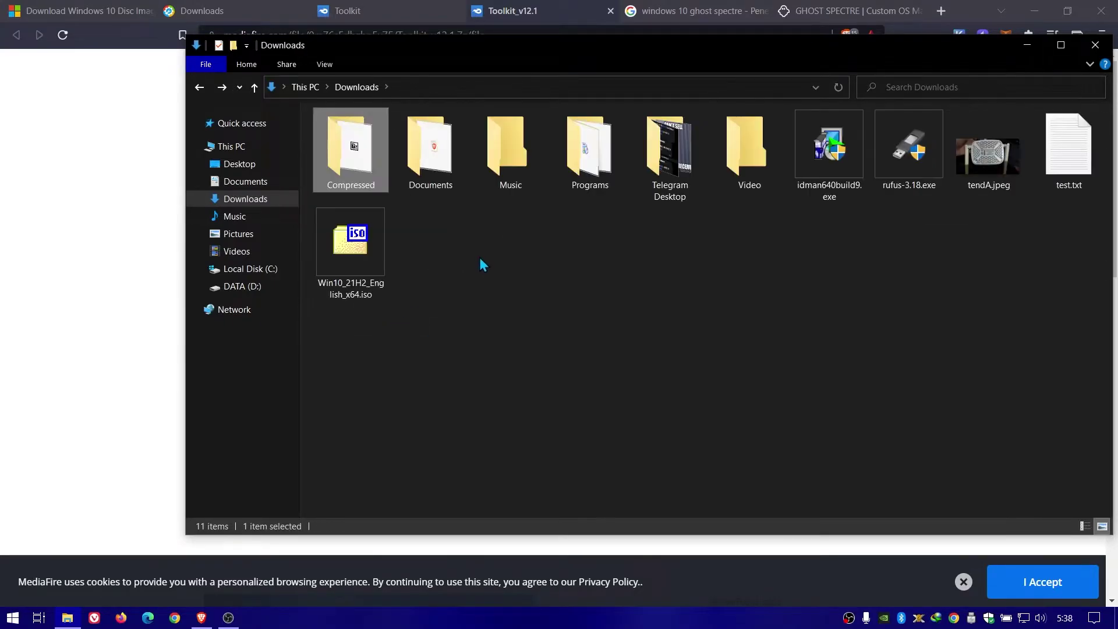
pyautogui.rightClick(653, 307)
pyautogui.click(624, 411)
pyautogui.click(613, 311)
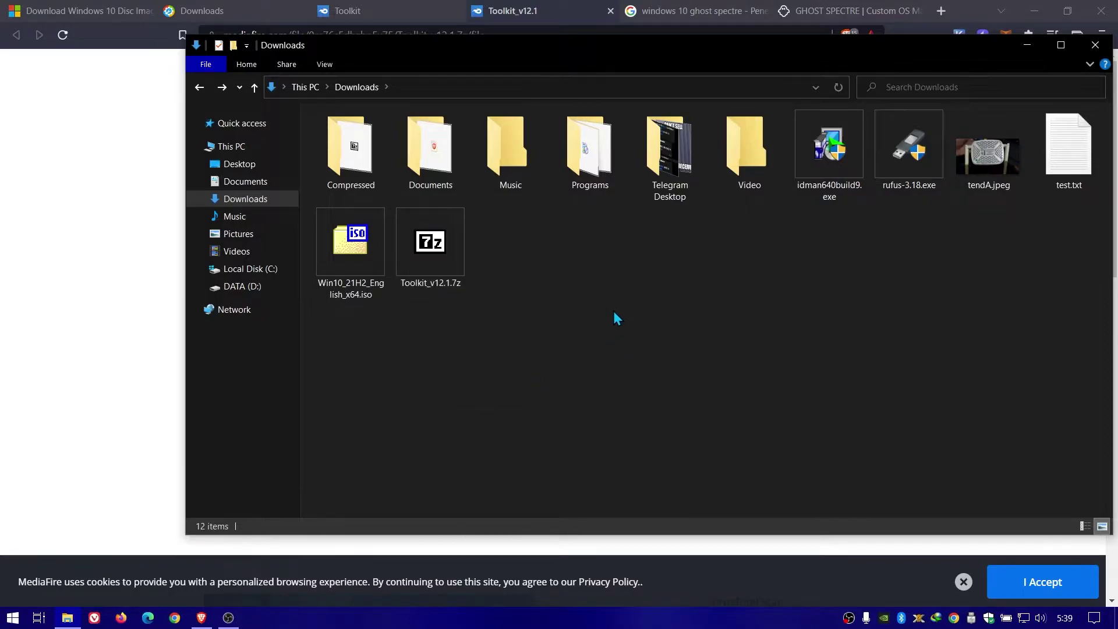
# Step: Extract Toolkit_v12.1.7z with 7-Zip into its own Toolkit_v12.1 folder in Downloads
pyautogui.click(449, 243)
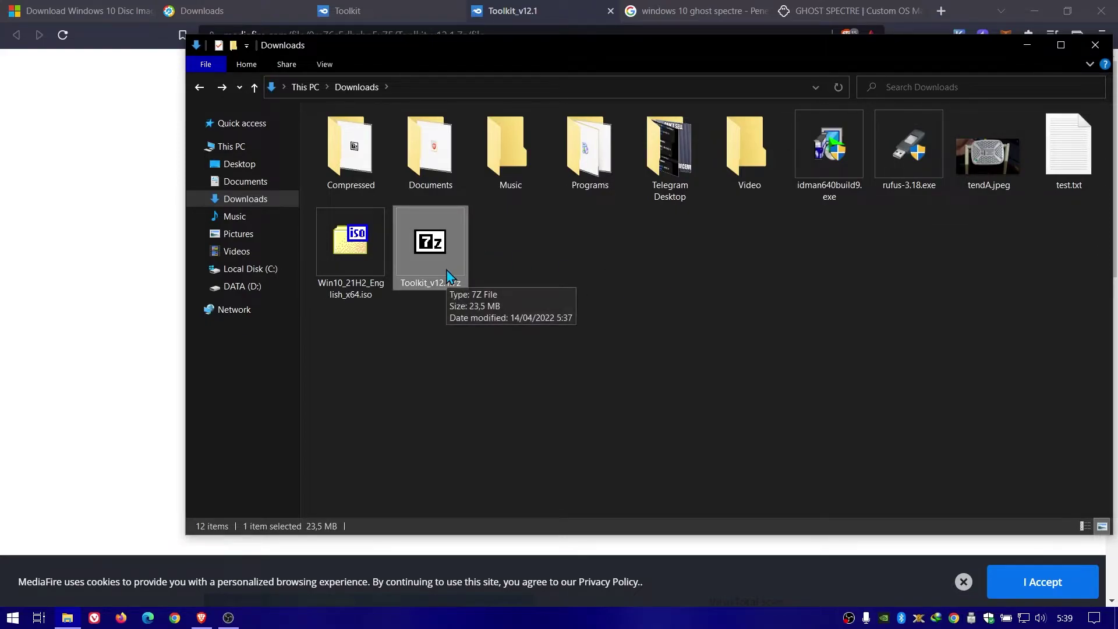
pyautogui.rightClick(449, 274)
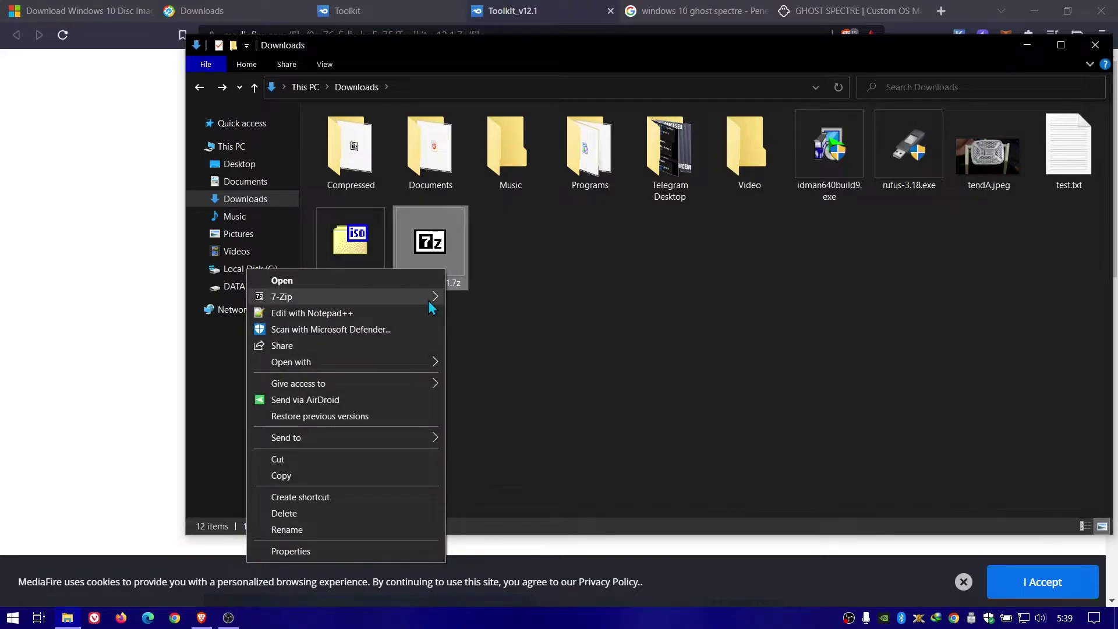
pyautogui.moveTo(429, 301)
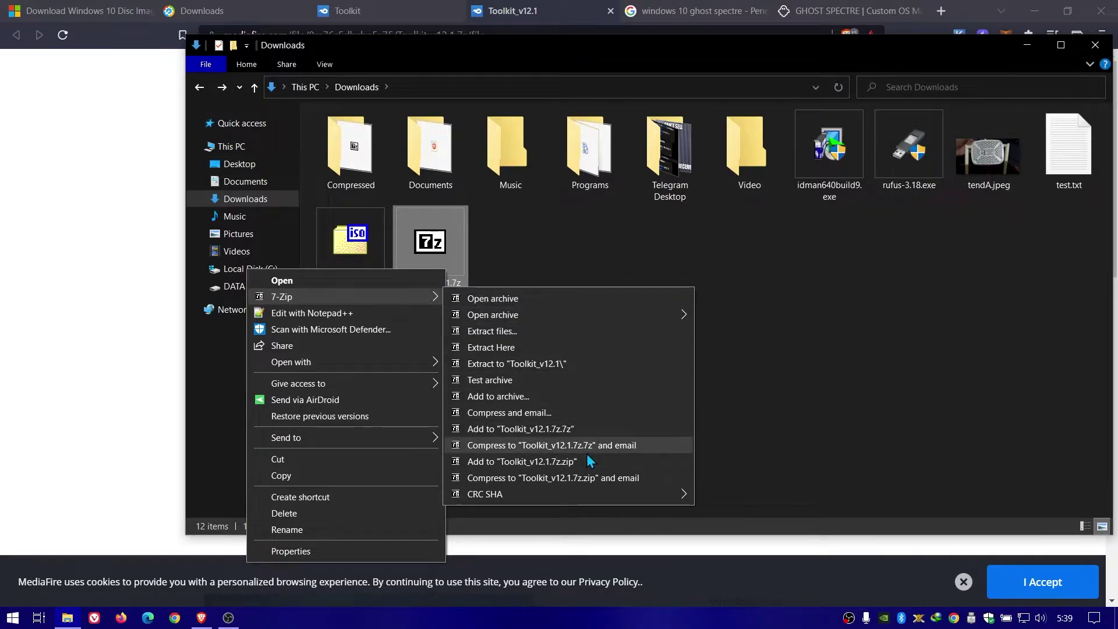
pyautogui.click(593, 365)
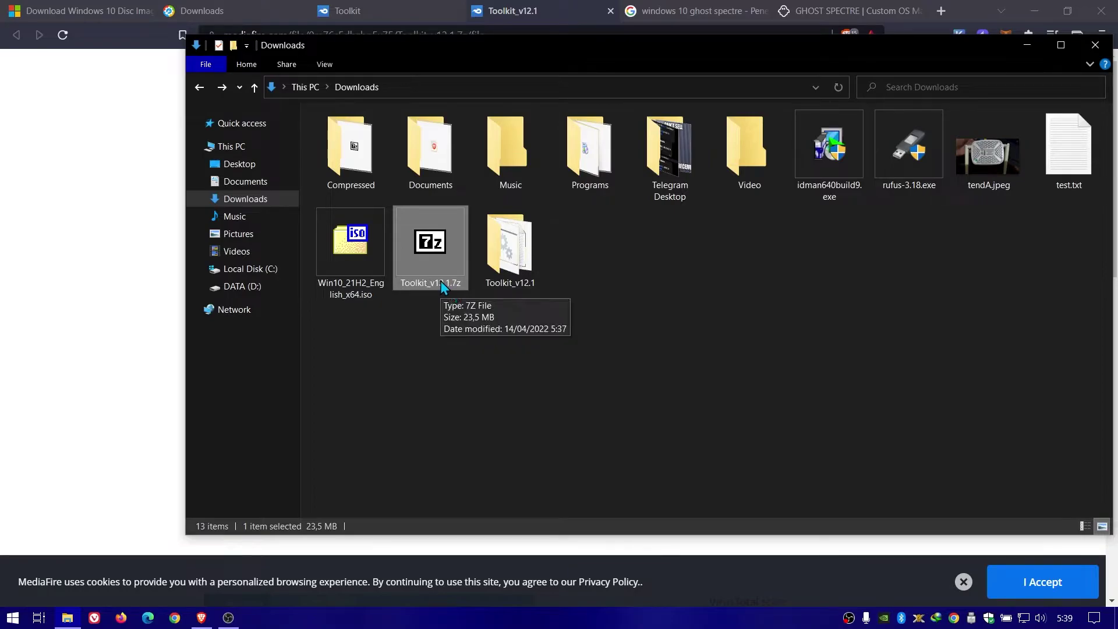
pyautogui.click(591, 336)
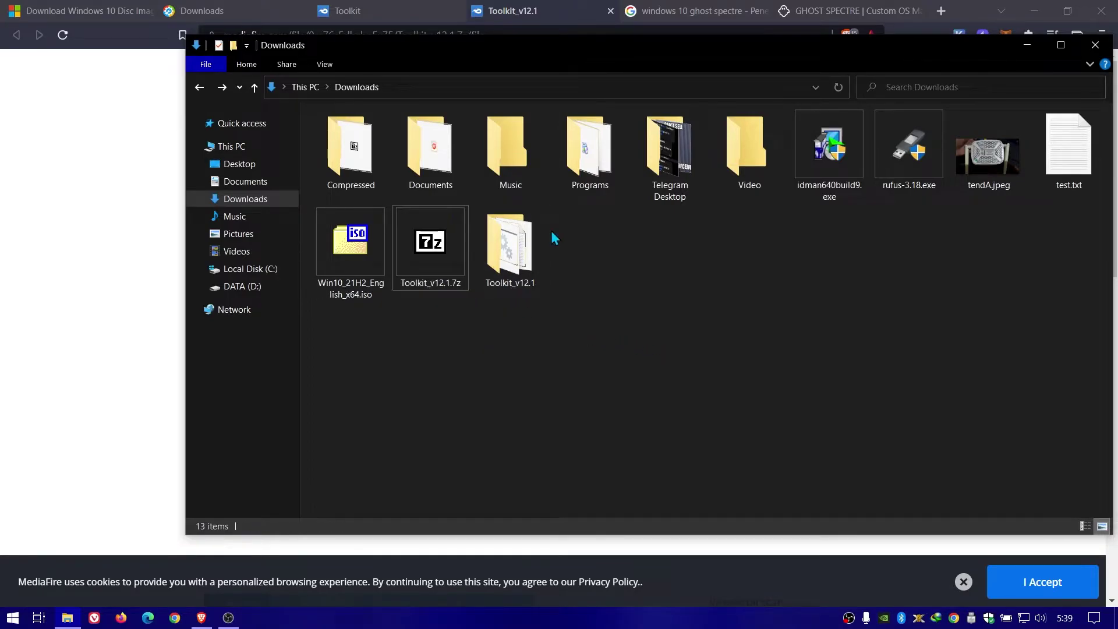
# Step: Look through the contents of the extracted Toolkit_v12.1 folder and return to Downloads
pyautogui.doubleClick(524, 269)
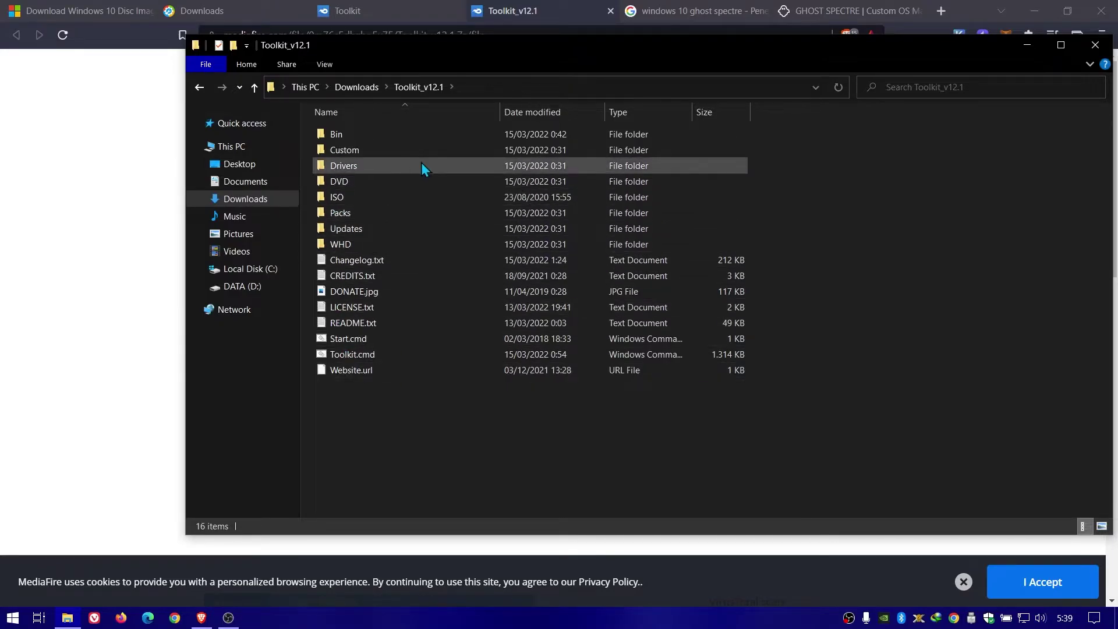
pyautogui.click(198, 89)
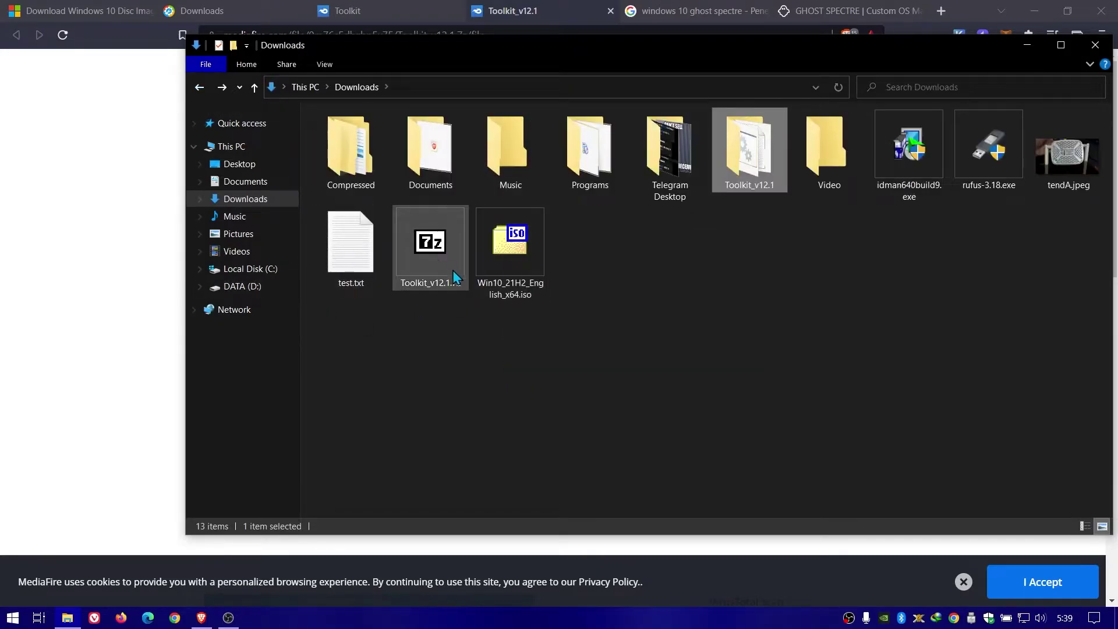
pyautogui.click(435, 263)
pyautogui.click(833, 262)
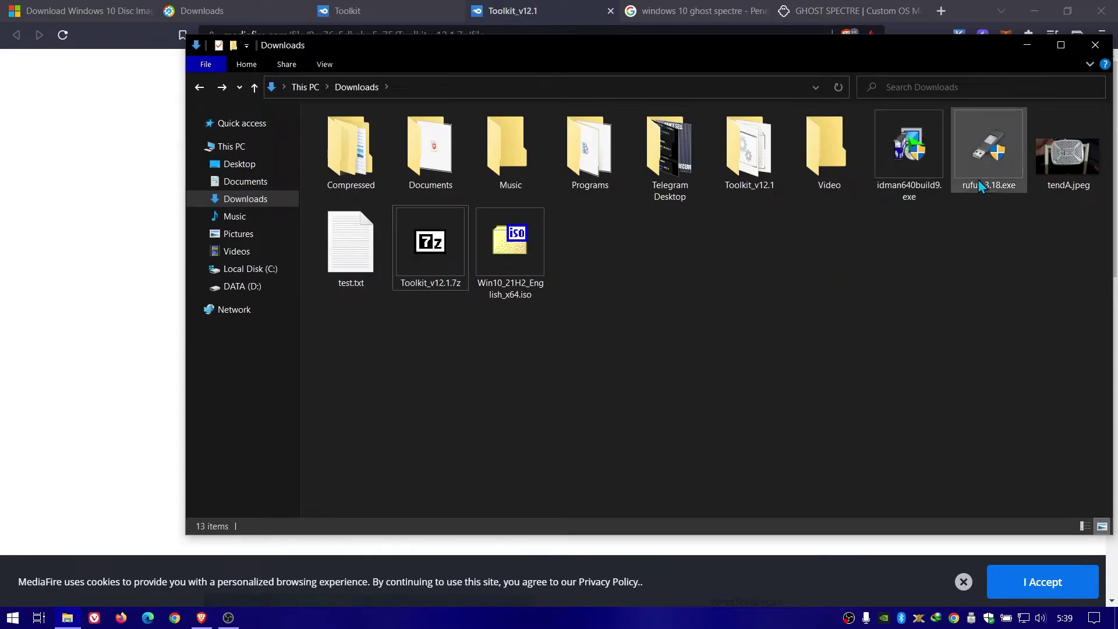
# Step: Mount Win10_21H2_English_x64.iso as a virtual DVD drive using Windows Explorer
pyautogui.click(513, 249)
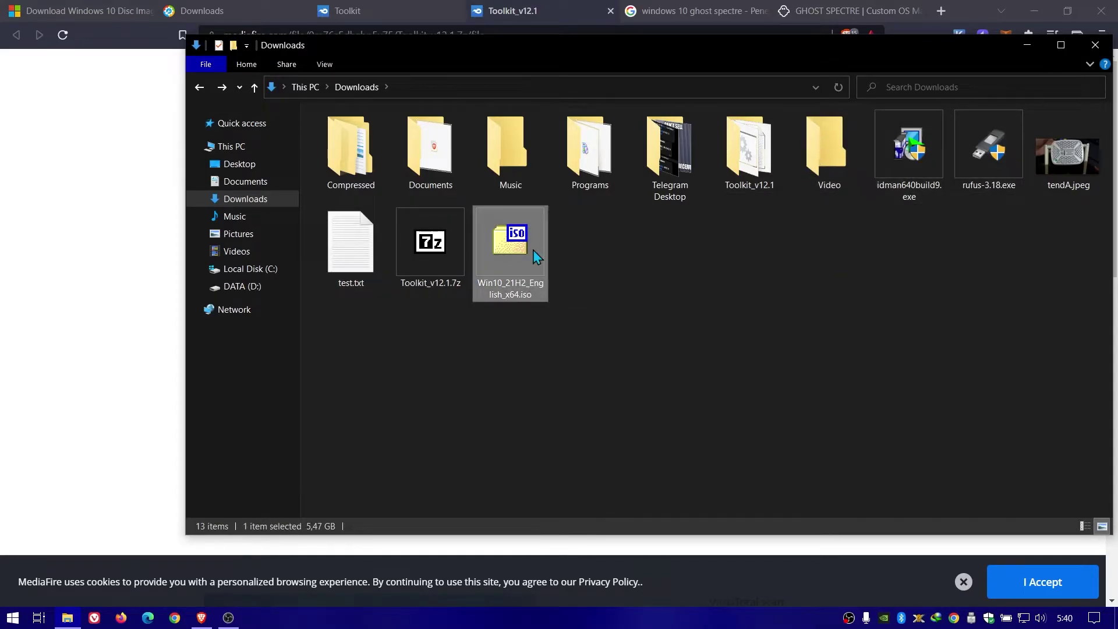
pyautogui.rightClick(526, 259)
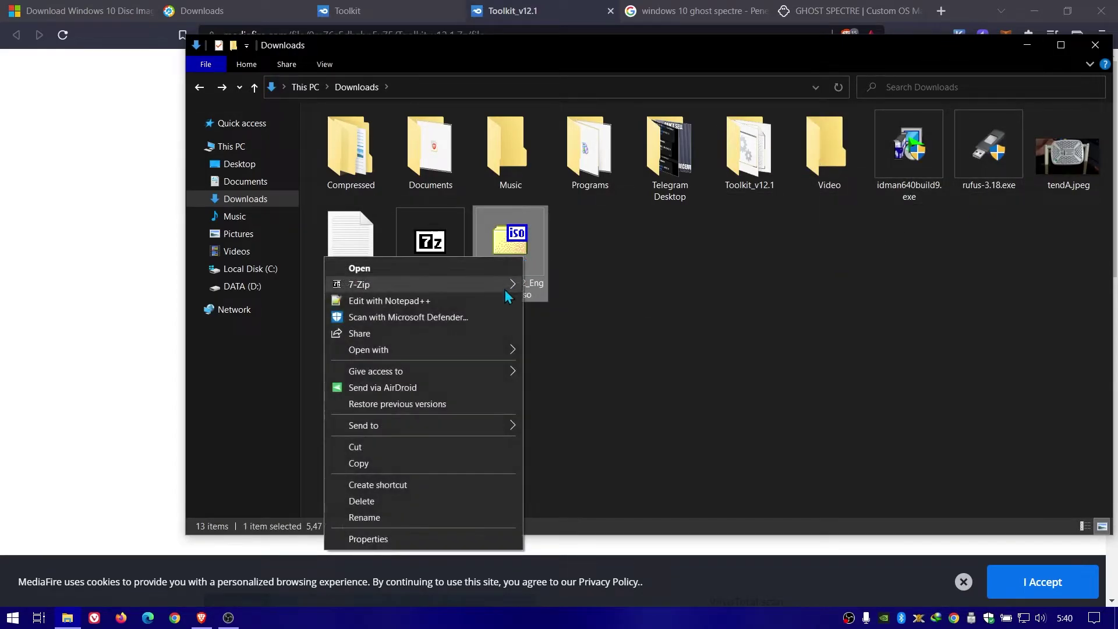
pyautogui.moveTo(492, 357)
pyautogui.click(579, 367)
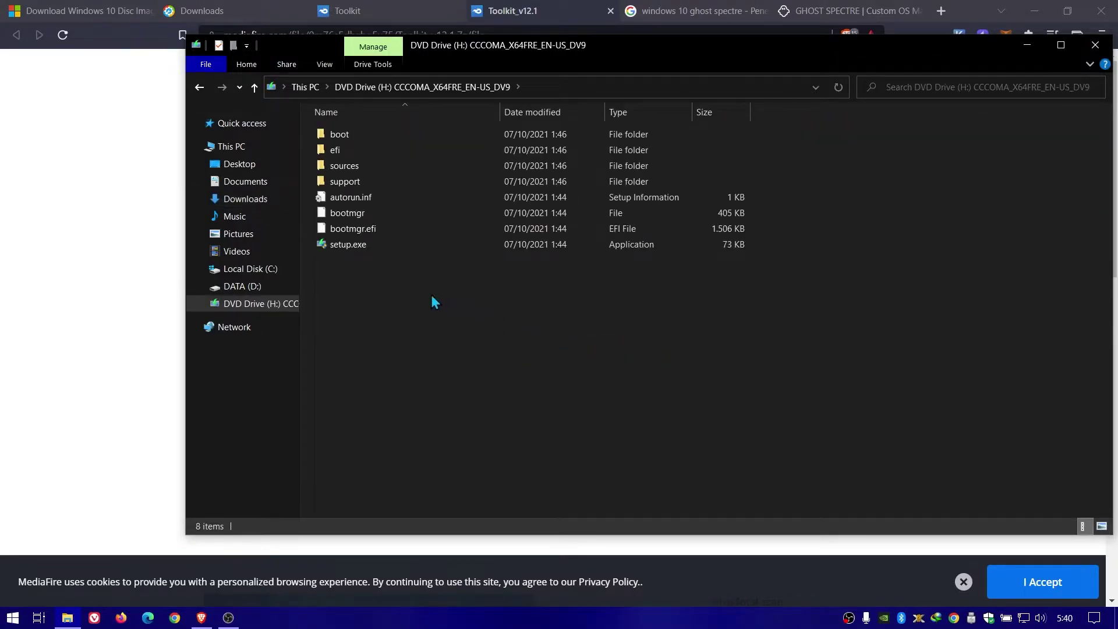
# Step: Show the toolkit's DVD folder in a second Explorer window beside the mounted DVD drive
pyautogui.rightClick(68, 617)
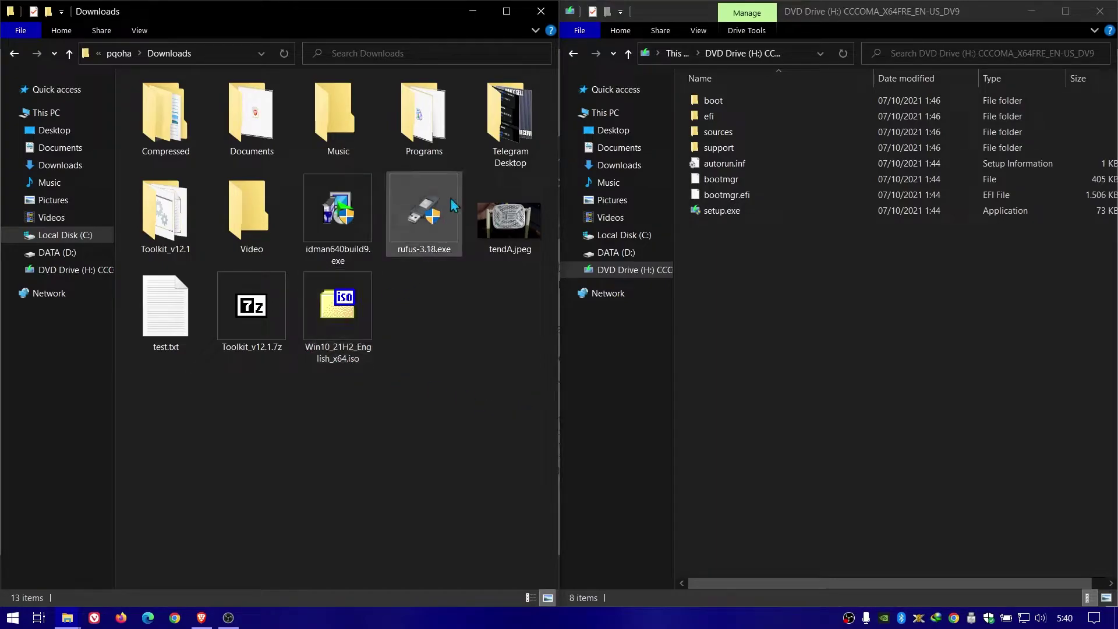
pyautogui.doubleClick(188, 225)
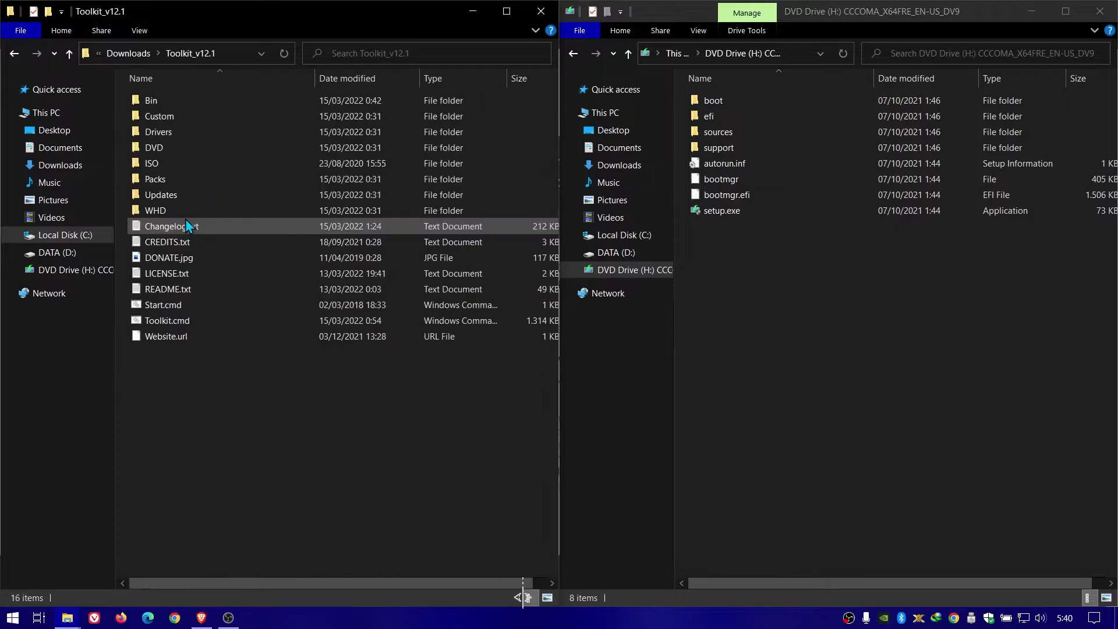
pyautogui.doubleClick(247, 153)
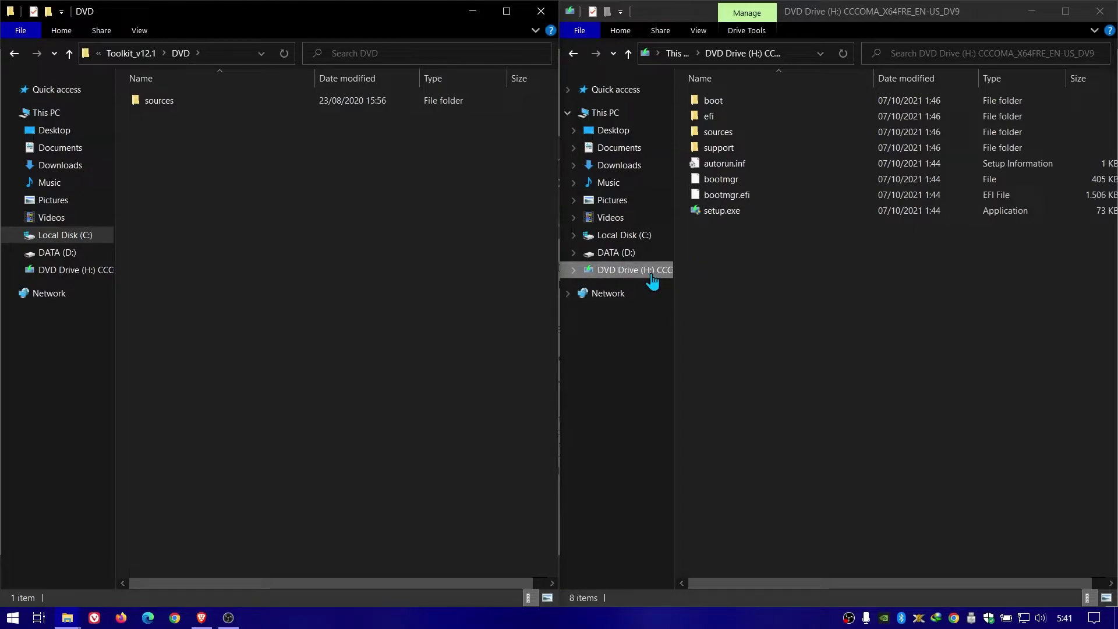
# Step: Copy all files and folders from the mounted Windows DVD drive into the toolkit's DVD folder, and close the drive's window
pyautogui.moveTo(843, 299); pyautogui.dragTo(821, 82)
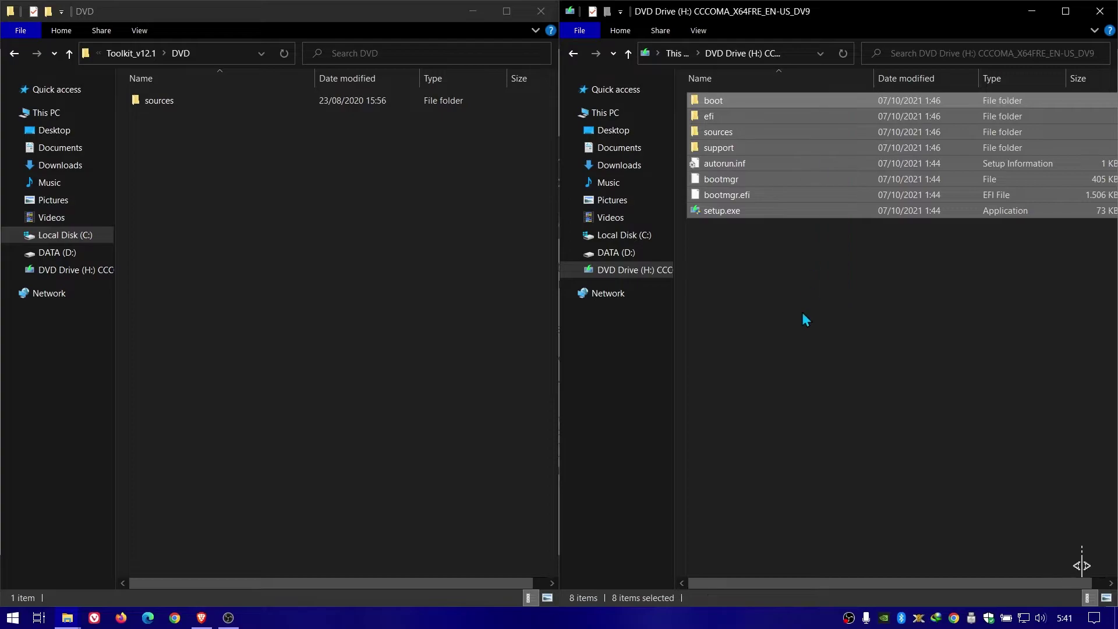
pyautogui.moveTo(804, 144); pyautogui.dragTo(222, 191)
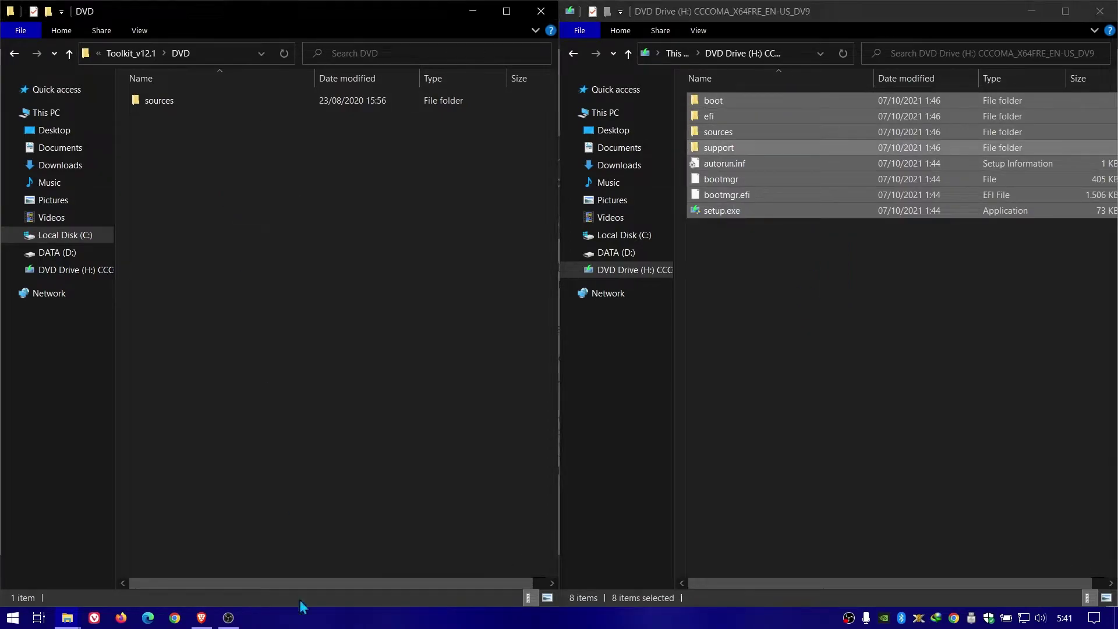
pyautogui.moveTo(607, 152); pyautogui.dragTo(550, 319)
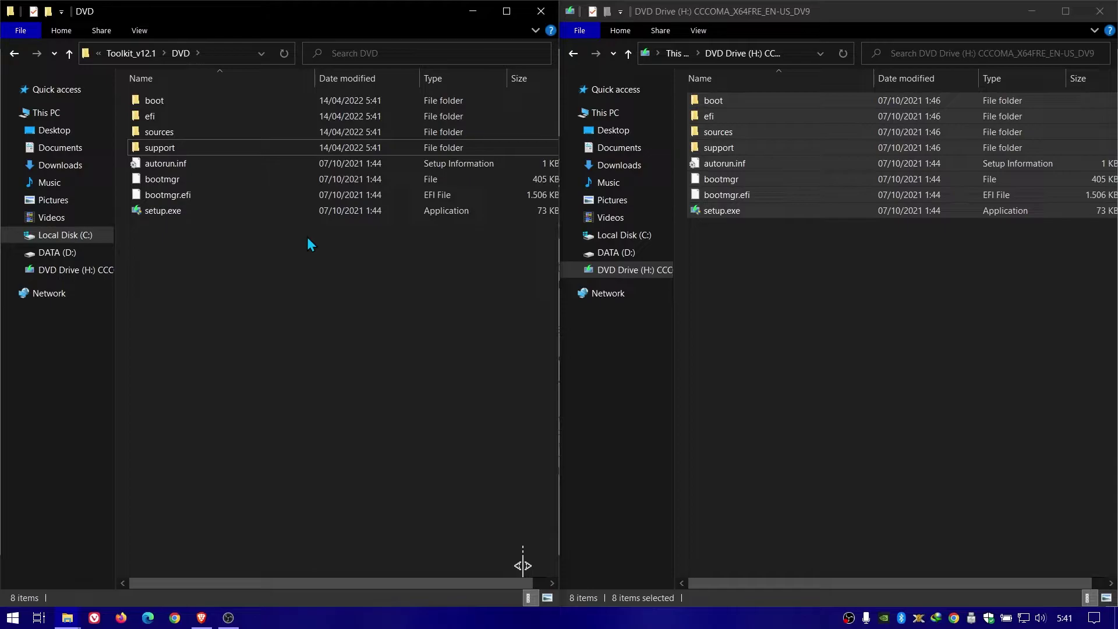
pyautogui.click(1100, 11)
pyautogui.press('super+Up')
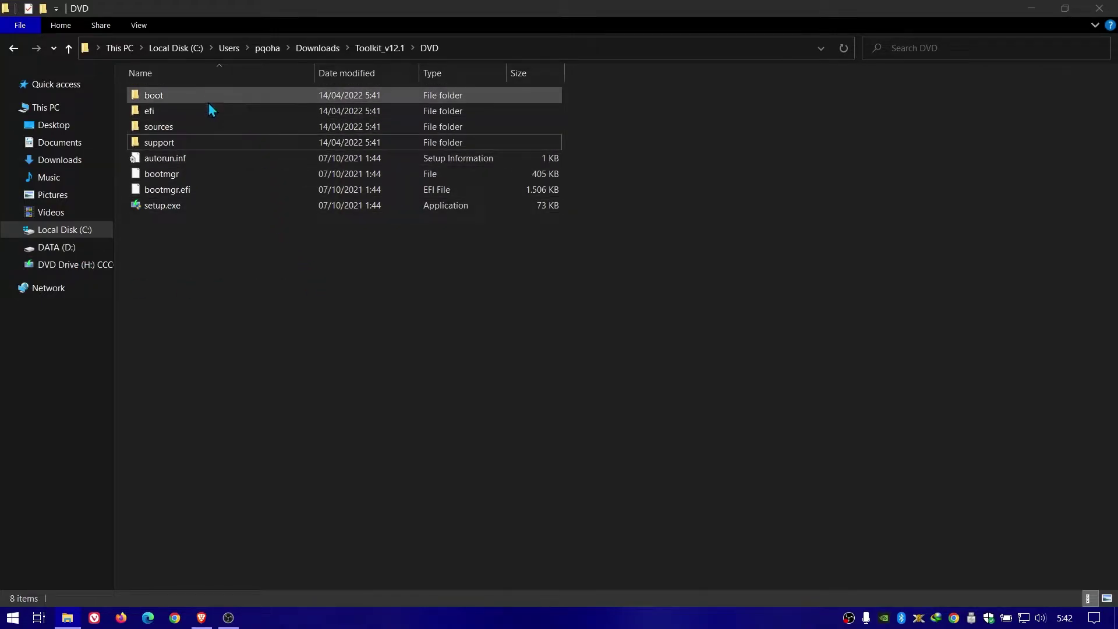
# Step: Sort the copied sources folder by size to check install.wim and boot.wim, and return to the DVD folder
pyautogui.click(195, 132)
pyautogui.doubleClick(194, 132)
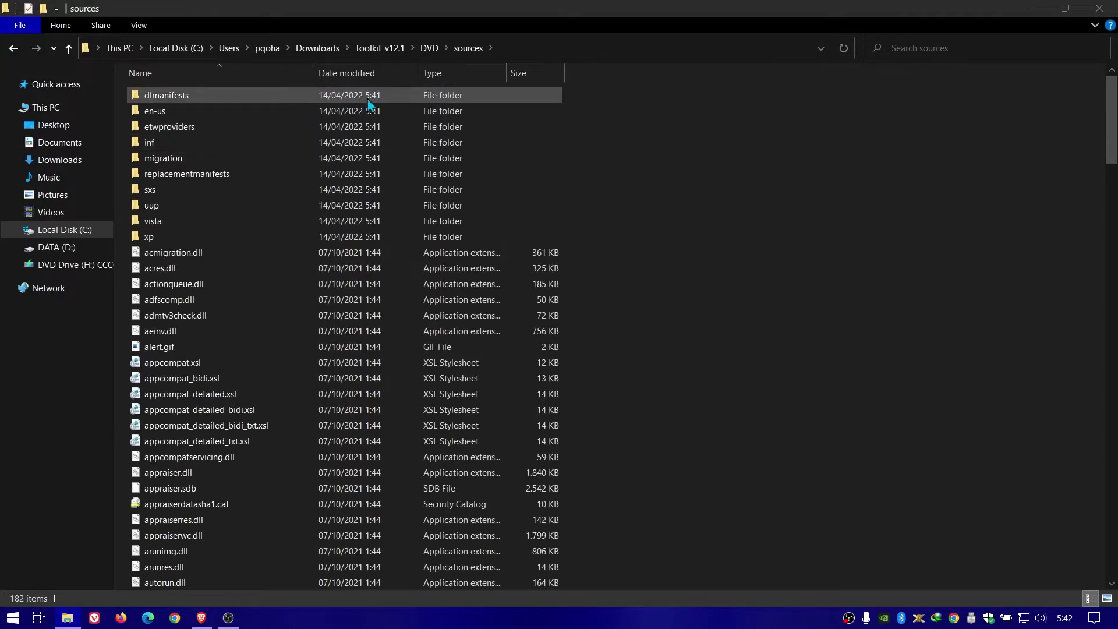
pyautogui.click(530, 73)
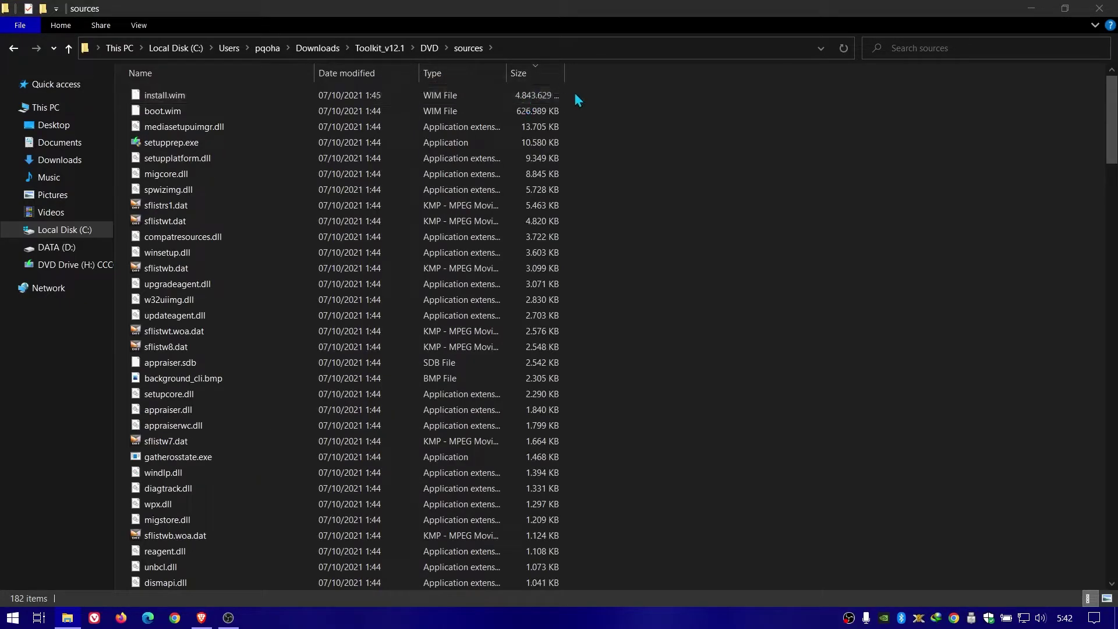
pyautogui.click(242, 95)
pyautogui.click(235, 109)
pyautogui.click(239, 95)
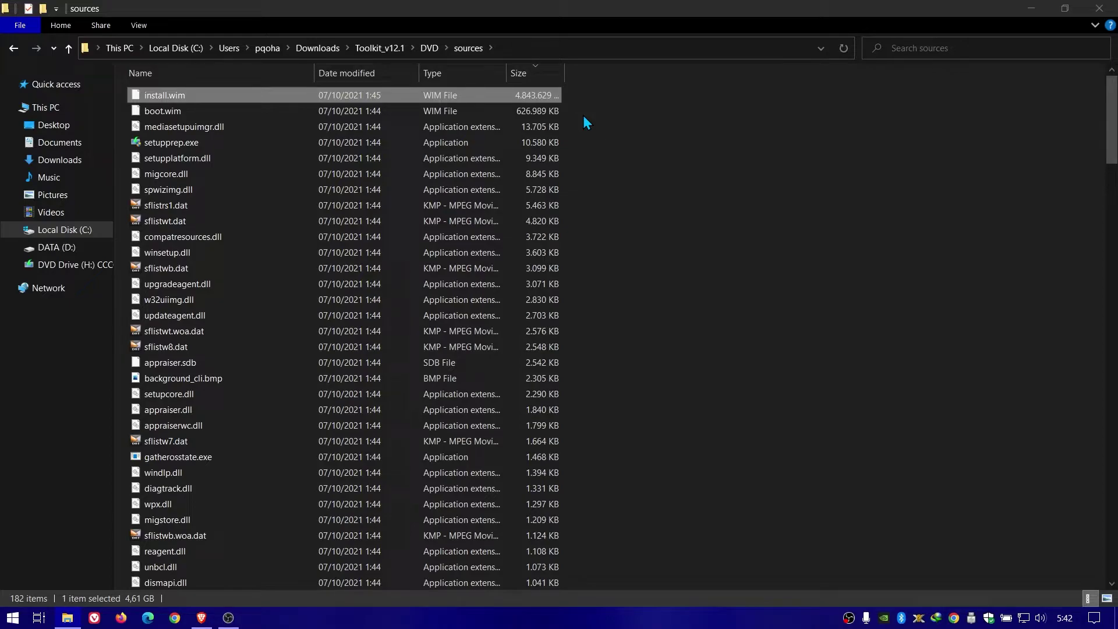
pyautogui.press('BackSpace')
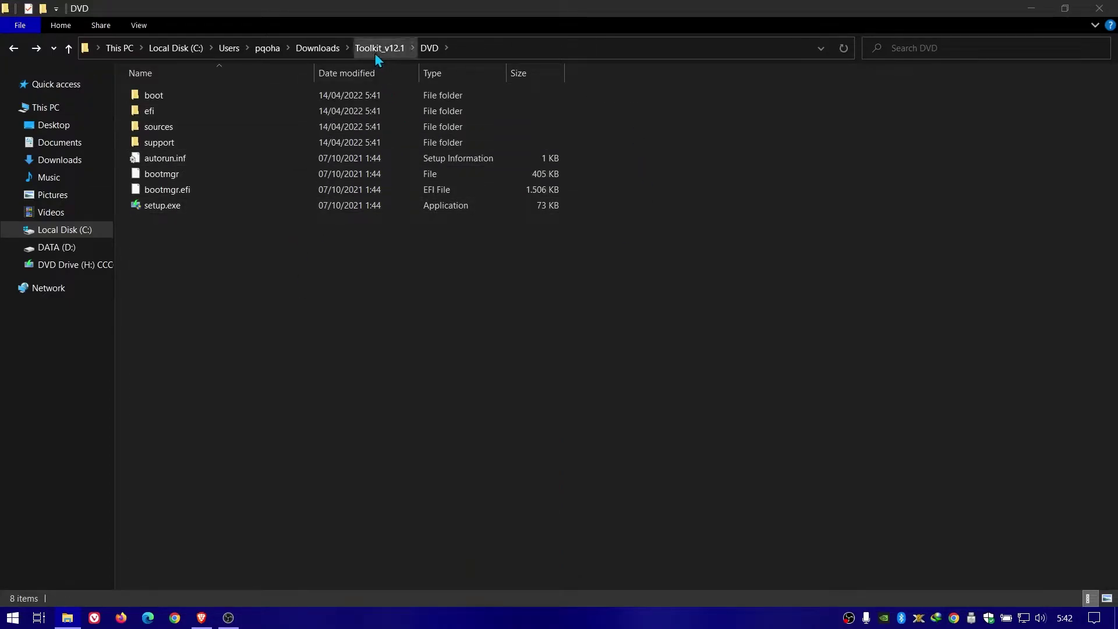
# Step: Run Start.cmd from the Toolkit_v12.1 folder, maximize its window, accept the EULA and continue to the main menu
pyautogui.click(375, 49)
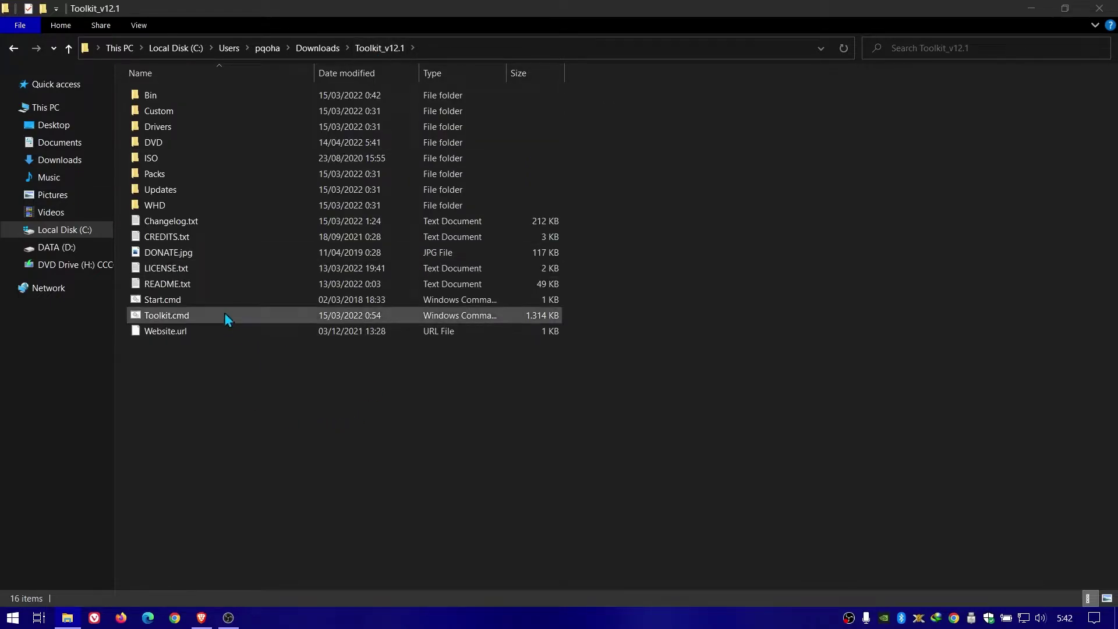
pyautogui.doubleClick(204, 301)
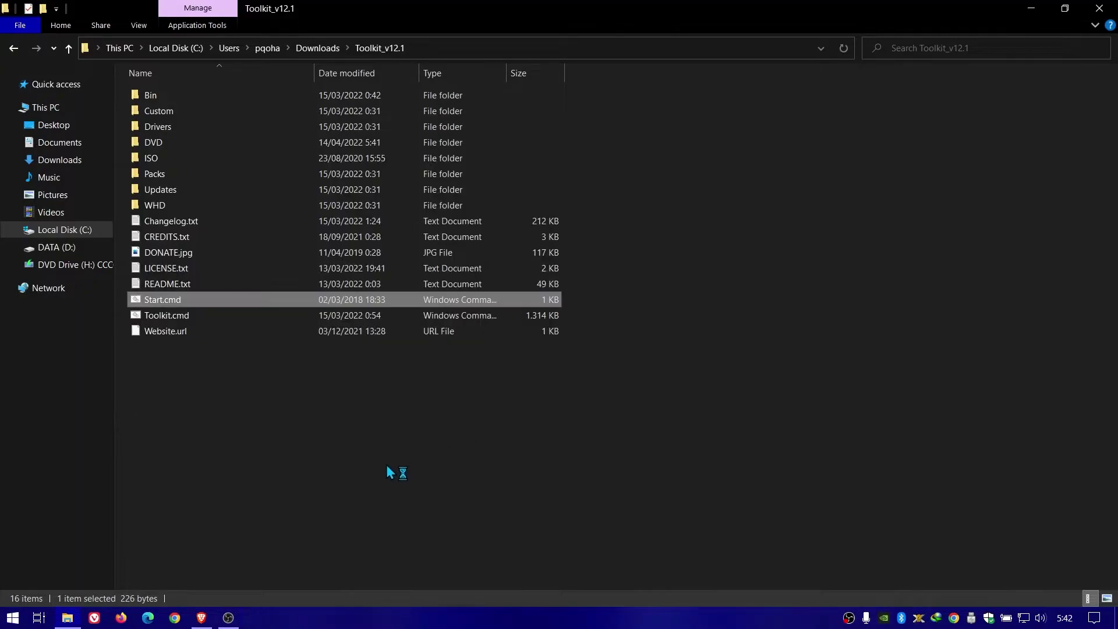
pyautogui.moveTo(458, 335); pyautogui.dragTo(1053, 559)
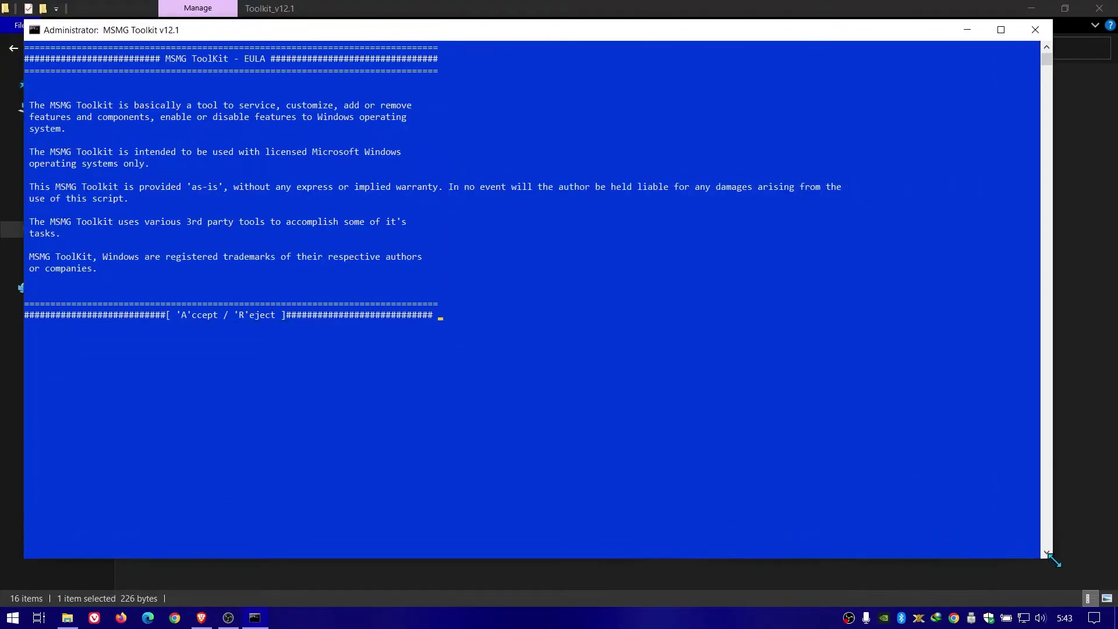
pyautogui.click(1004, 29)
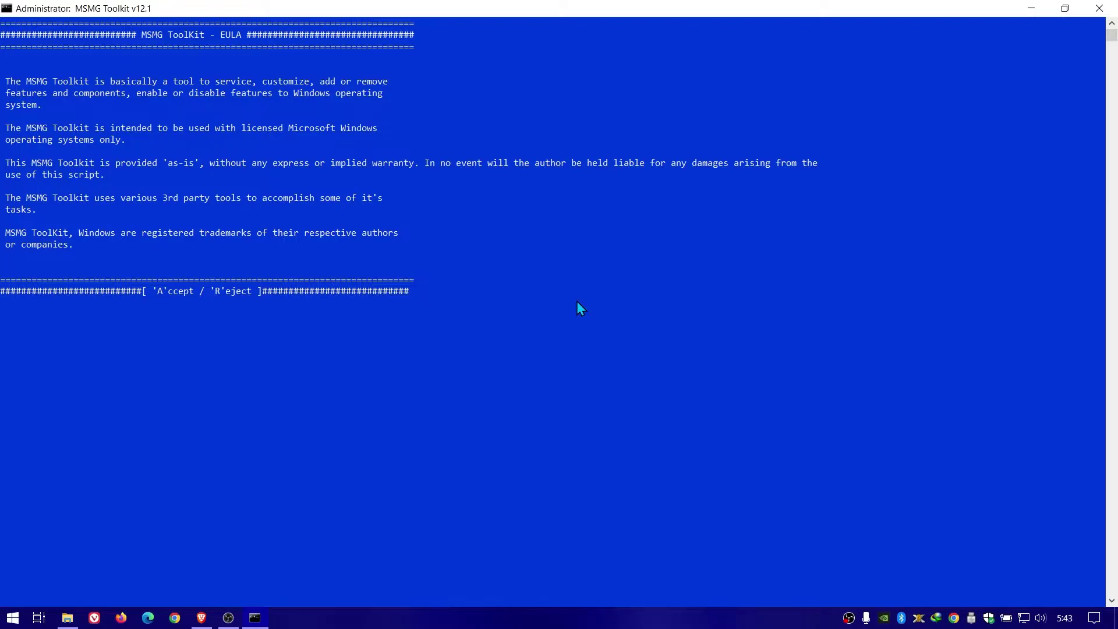
pyautogui.press('a')
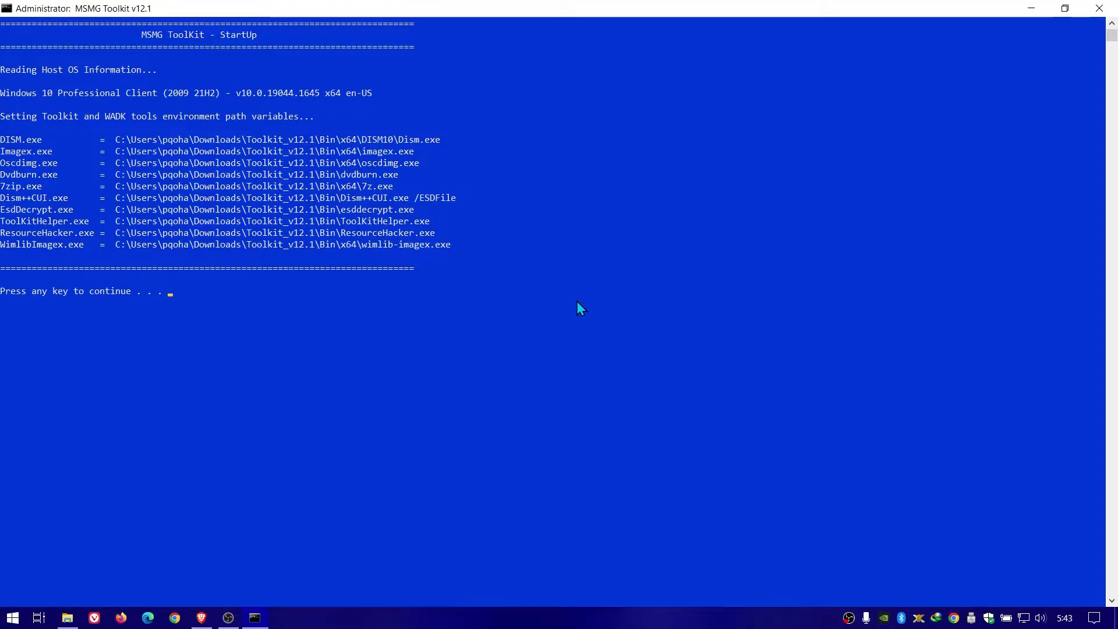
pyautogui.press('Return')
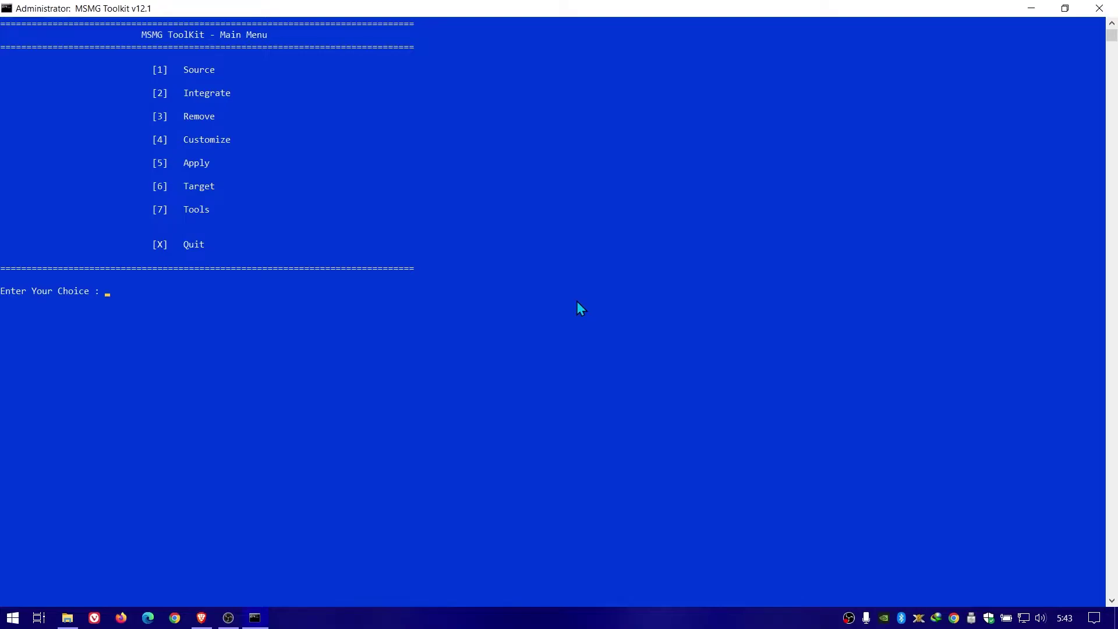
# Step: Select Windows 10 Pro, index 6, as source from the DVD folder and mount it with the setup boot and recovery images
pyautogui.press('1')
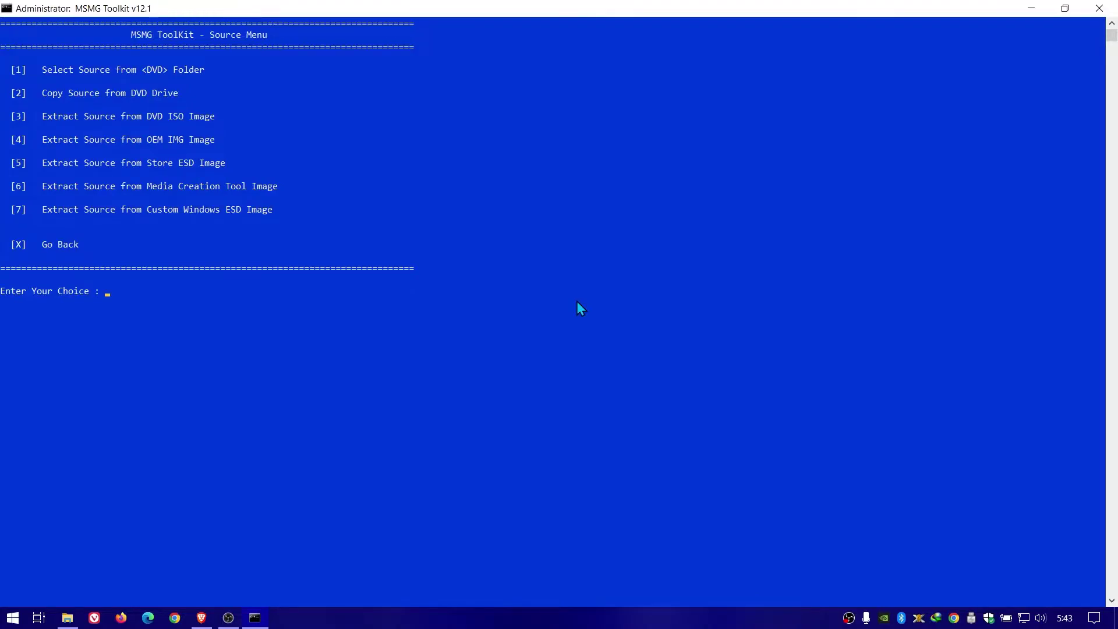
pyautogui.press('1')
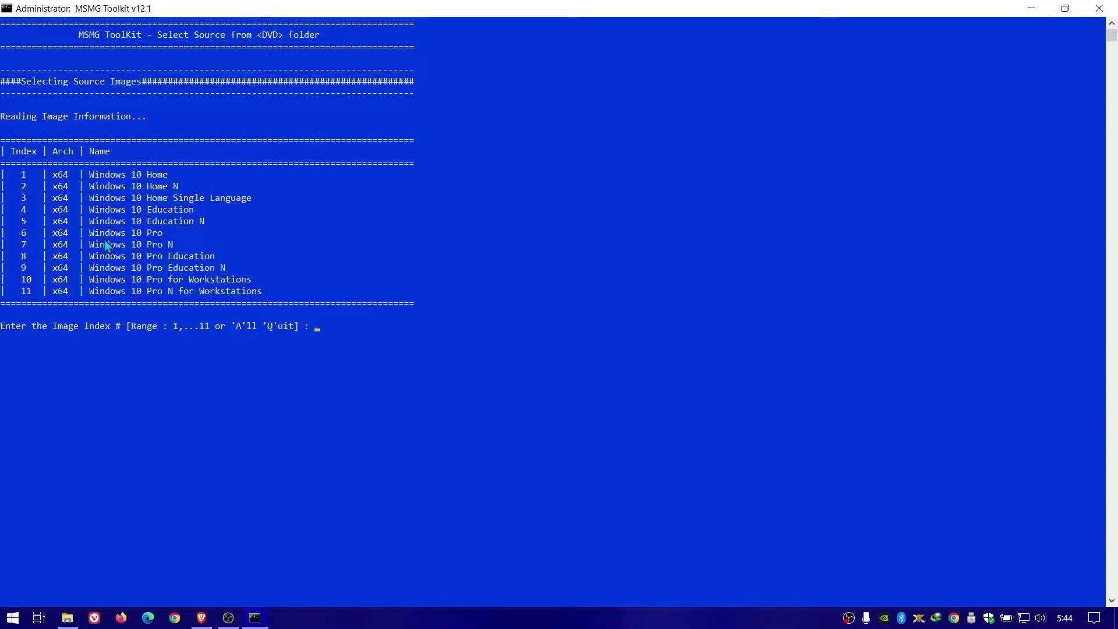
pyautogui.moveTo(86, 231); pyautogui.dragTo(21, 236)
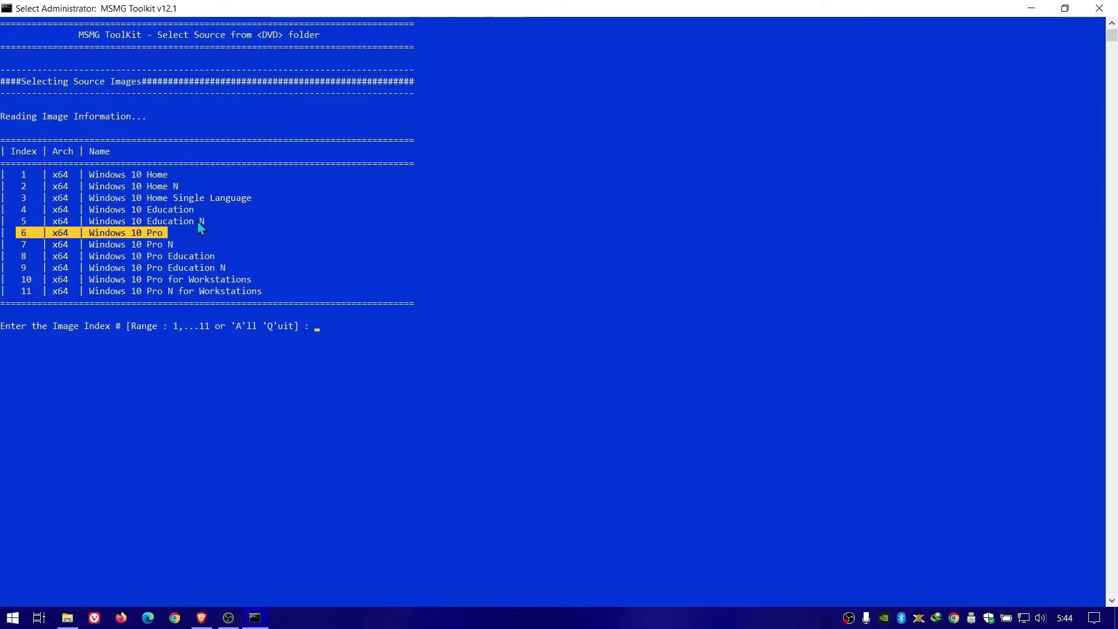
pyautogui.click(333, 326)
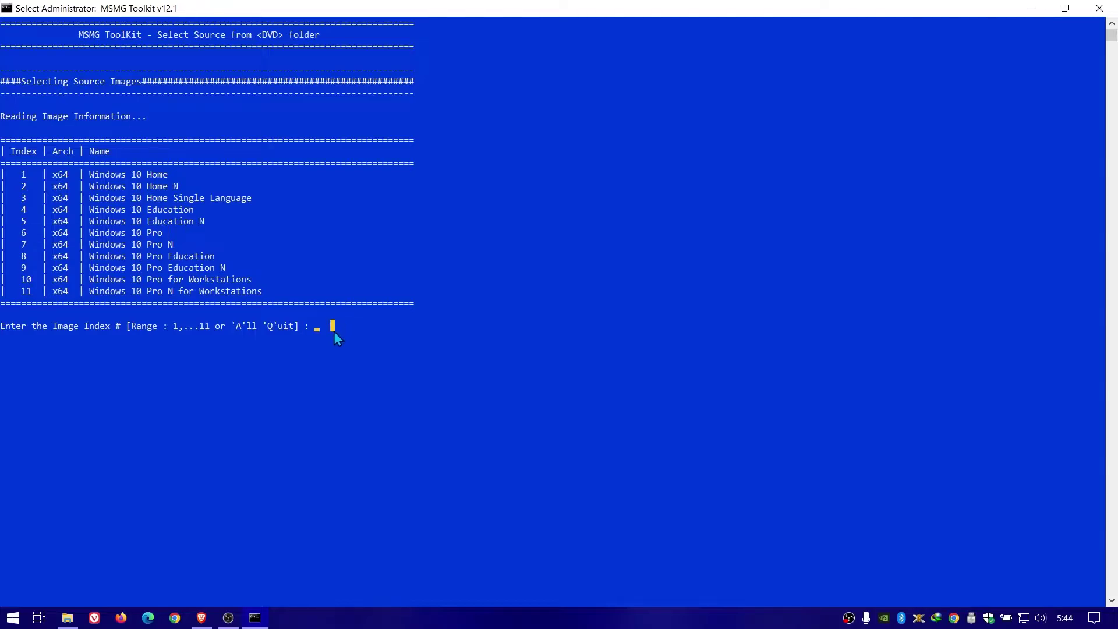
pyautogui.write('6')
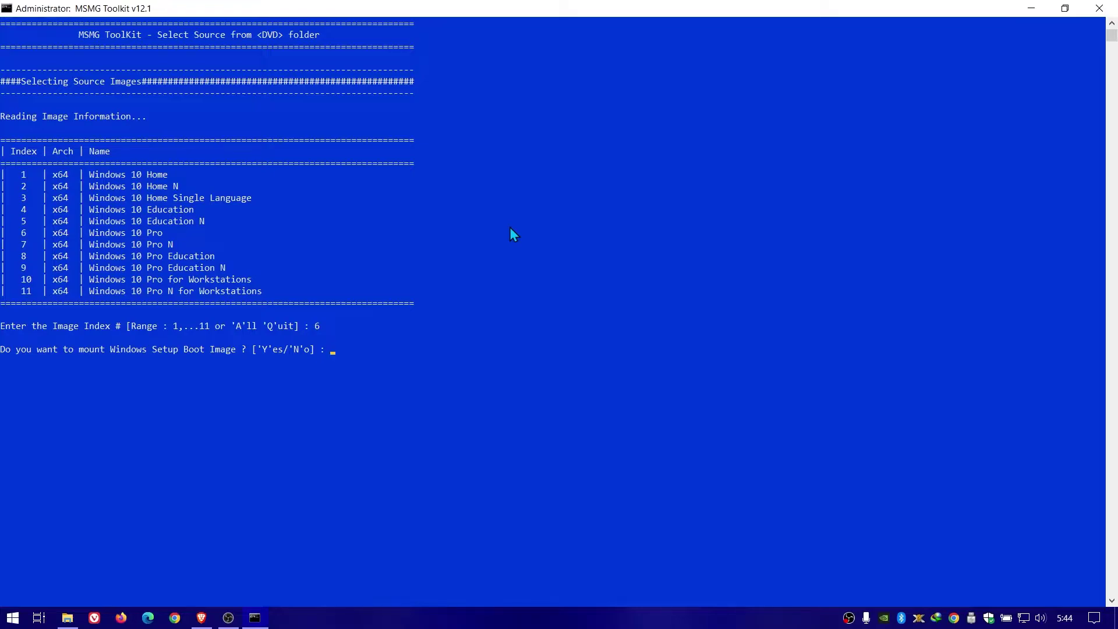
pyautogui.write('Y')
pyautogui.write('Y')
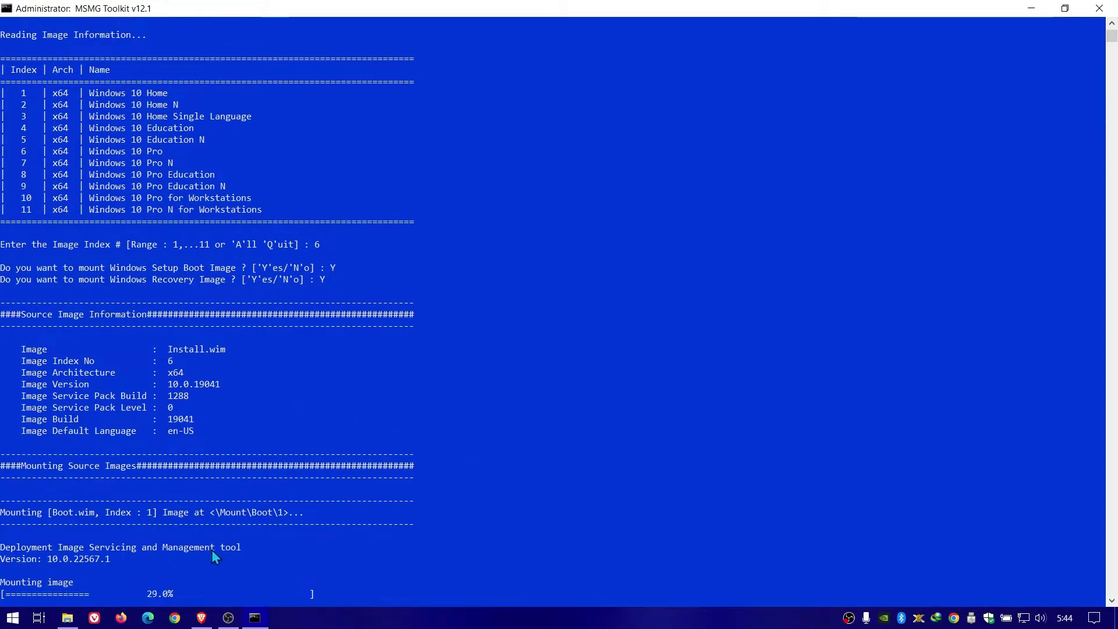
# Step: Wait for the source images to finish mounting and return to the toolkit's main menu
pyautogui.click(68, 617)
pyautogui.moveTo(443, 27); pyautogui.dragTo(896, 45)
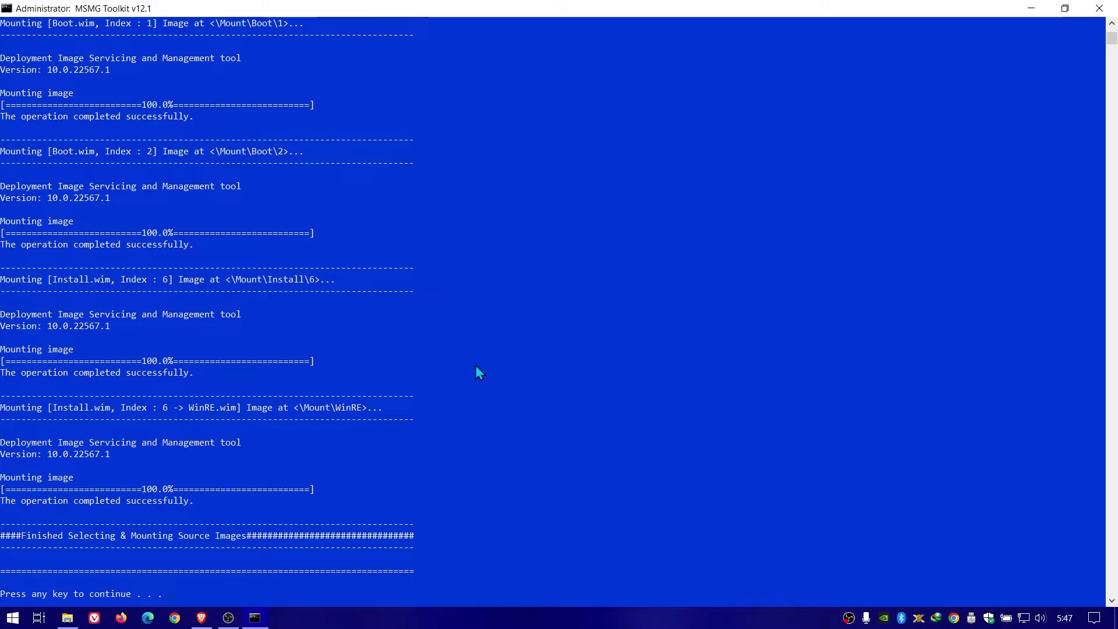
pyautogui.moveTo(16, 537); pyautogui.dragTo(360, 537)
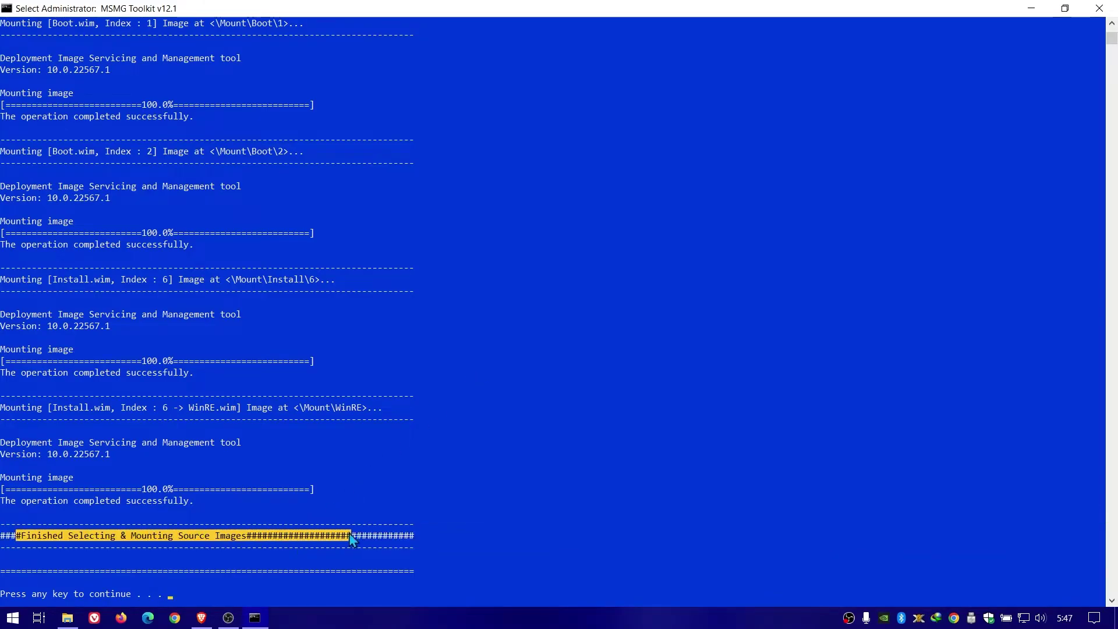
pyautogui.click(638, 528)
pyautogui.press('Escape')
pyautogui.press('Return')
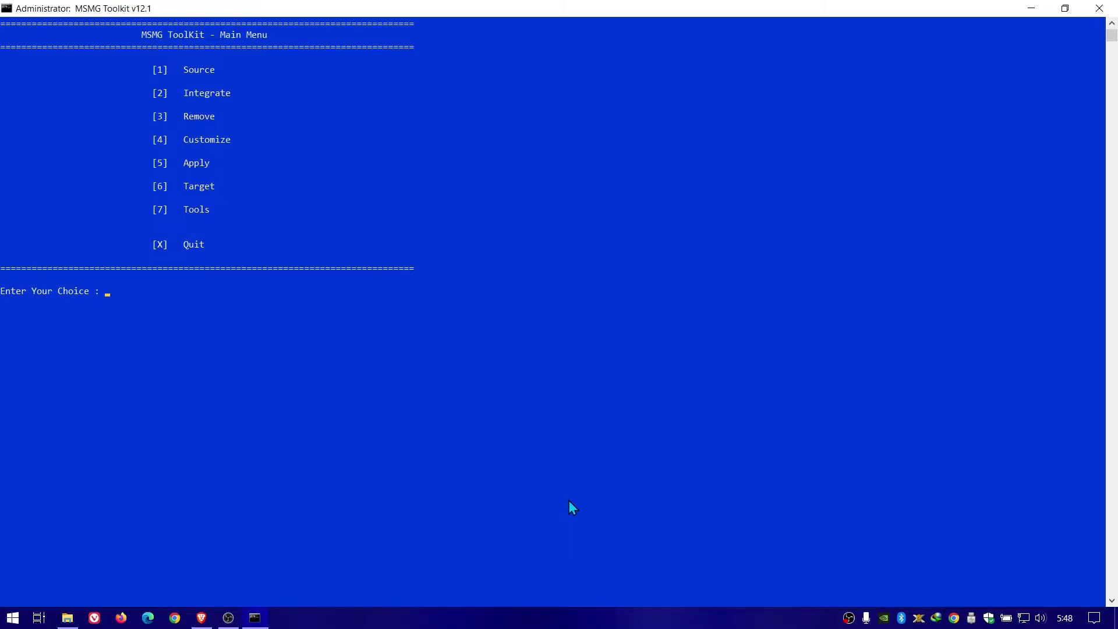
# Step: Open the Windows component removal selection and mark all Internet components for removal
pyautogui.press('3')
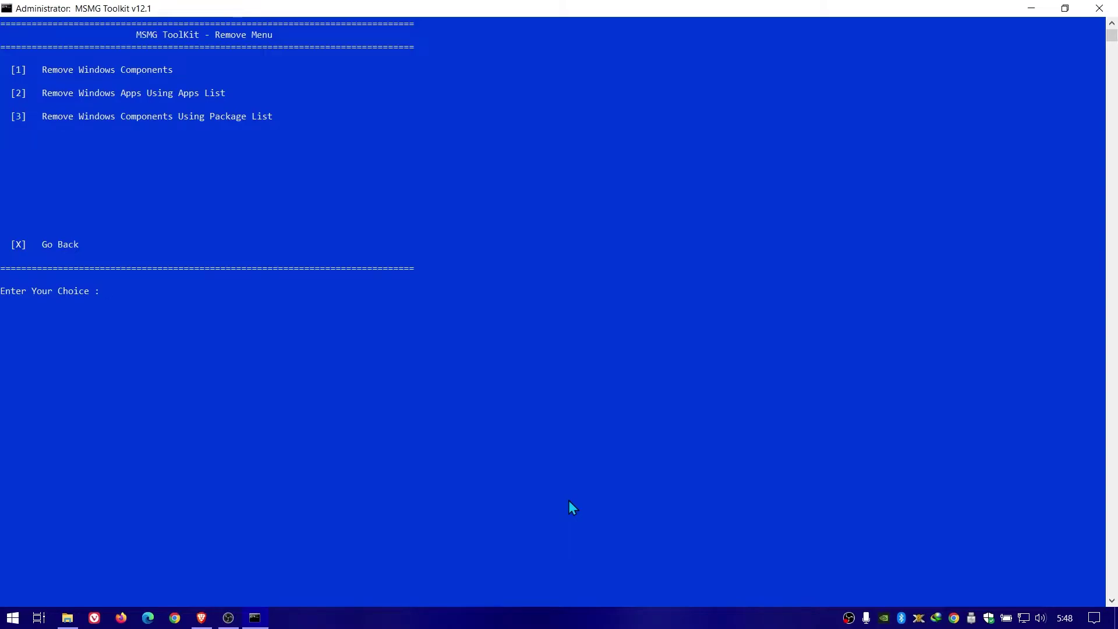
pyautogui.press('1')
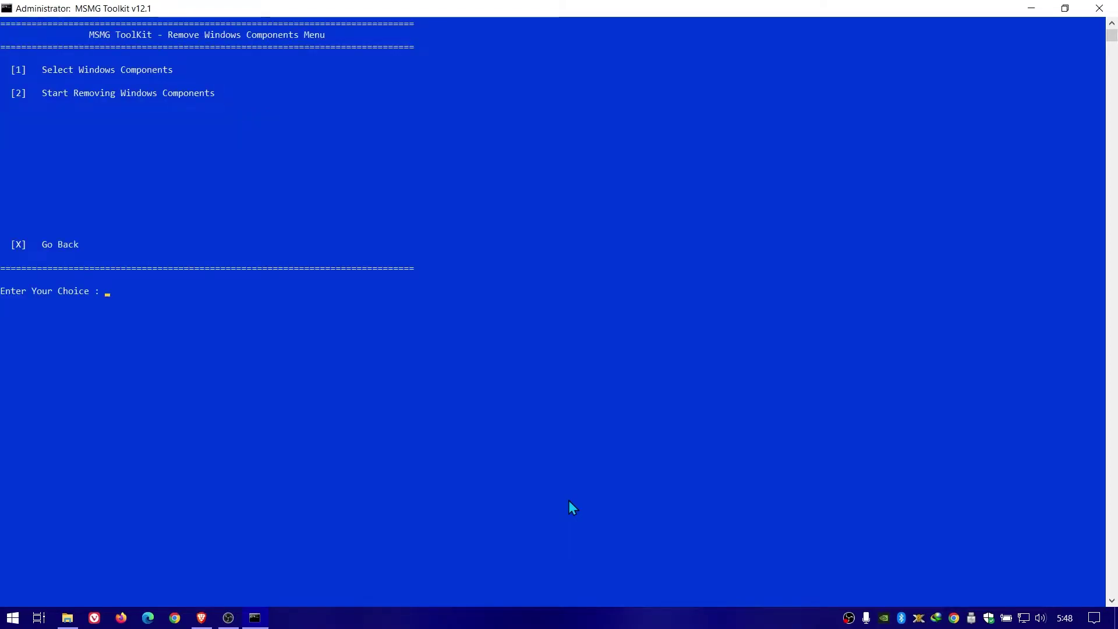
pyautogui.press('1')
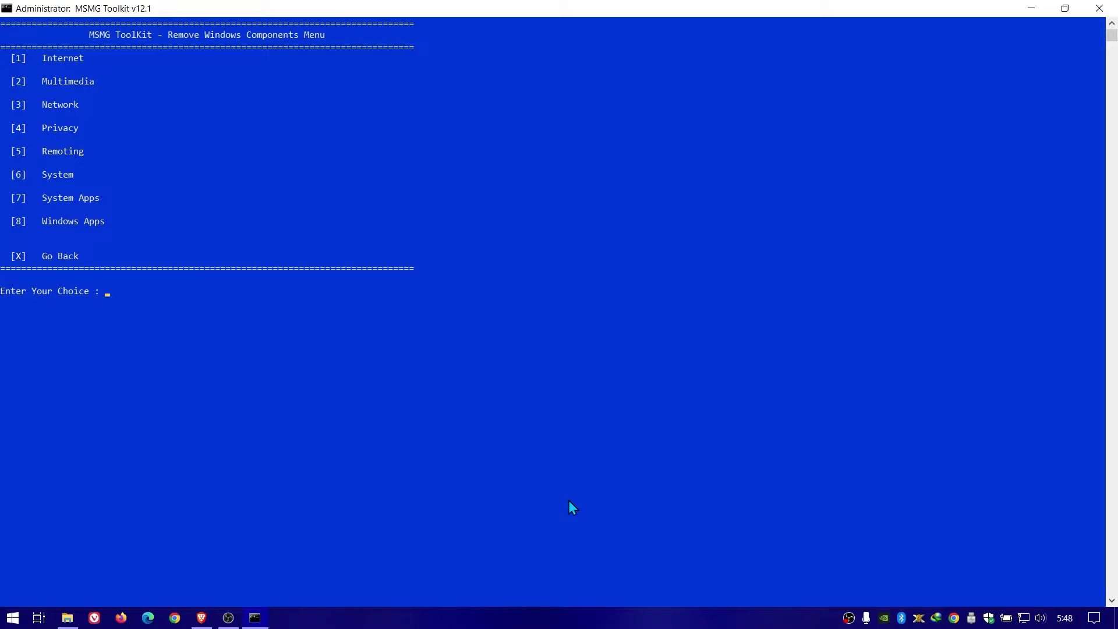
pyautogui.press('1')
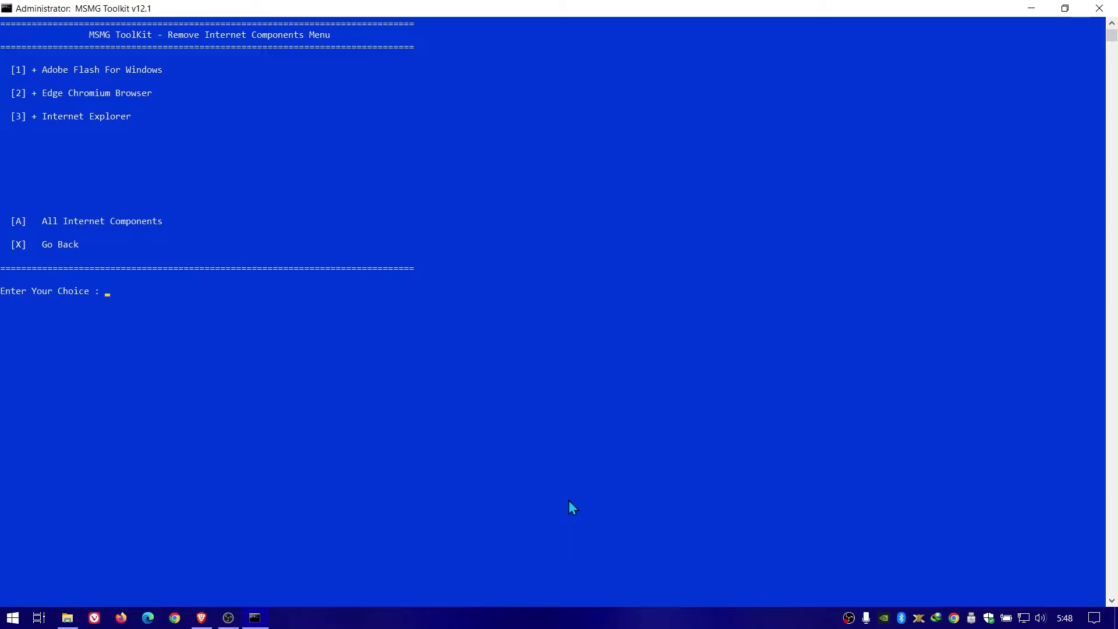
pyautogui.moveTo(38, 222); pyautogui.dragTo(196, 224)
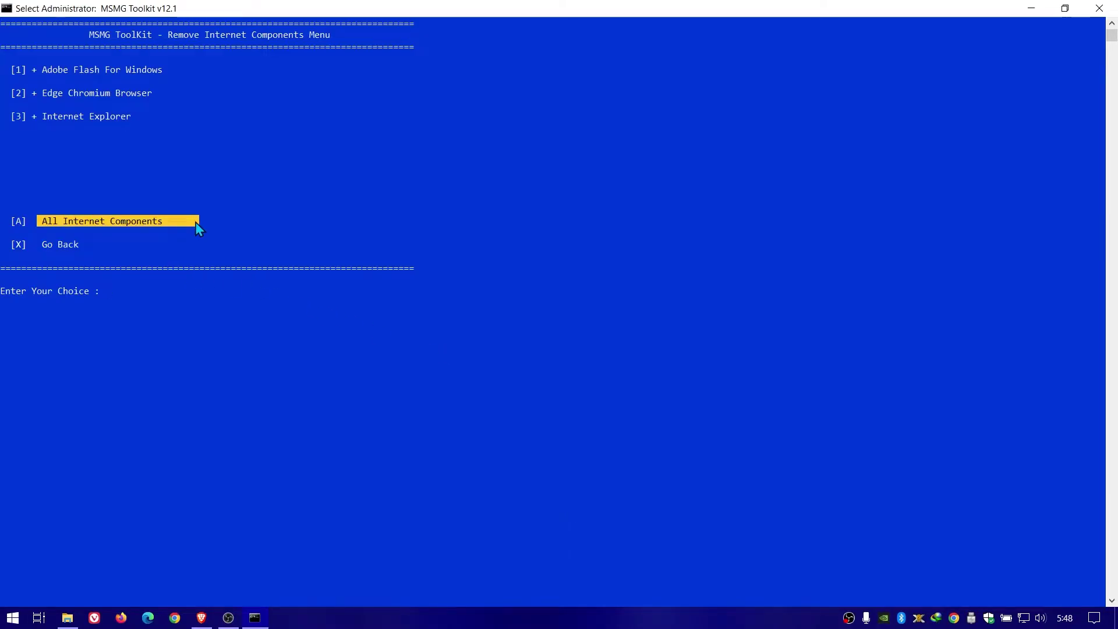
pyautogui.click(381, 312)
pyautogui.press('Escape')
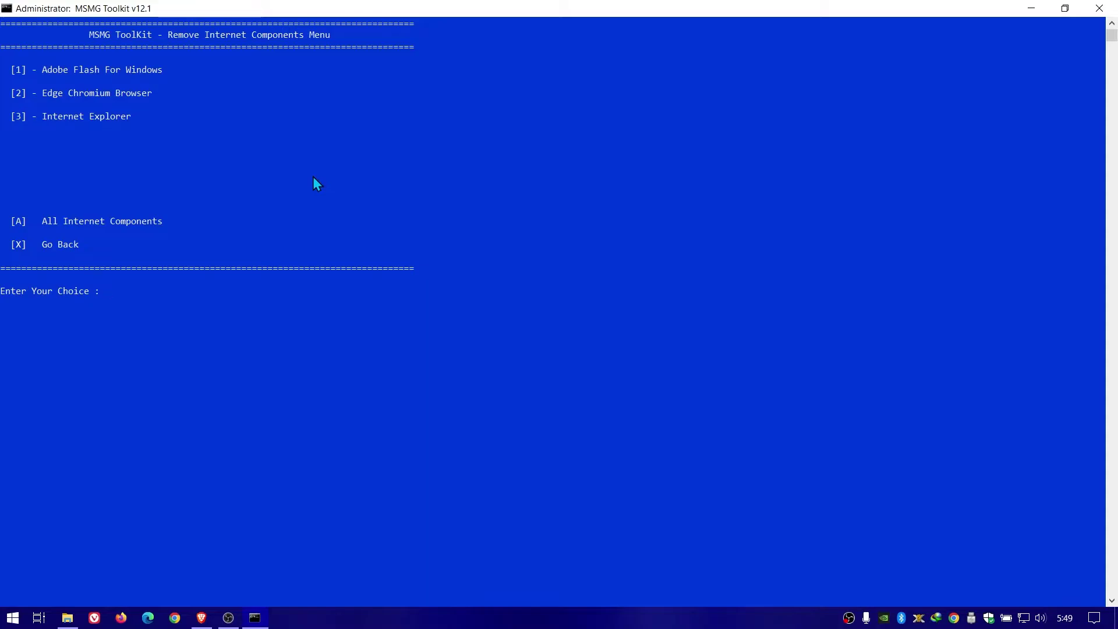
# Step: Keep Internet Explorer and Edge Chromium Browser in the image, leaving Adobe Flash marked for removal, and go back to the component categories
pyautogui.write('3')
pyautogui.press('Return')
pyautogui.moveTo(30, 117); pyautogui.dragTo(129, 125)
pyautogui.click(332, 127)
pyautogui.click(248, 162)
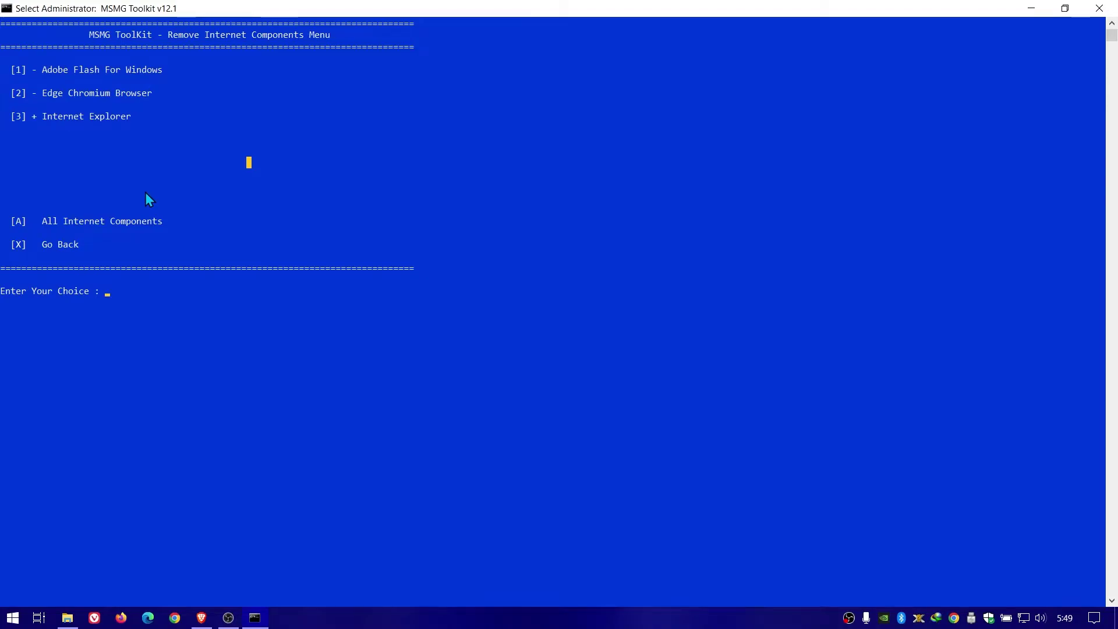
pyautogui.write('2')
pyautogui.press('Return')
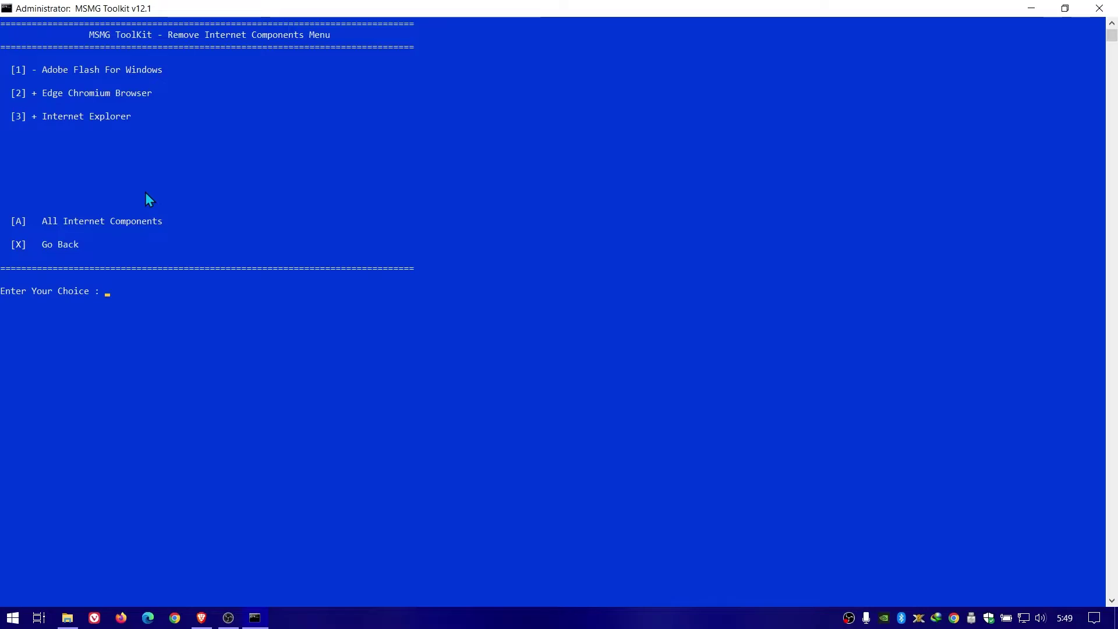
pyautogui.click(57, 71)
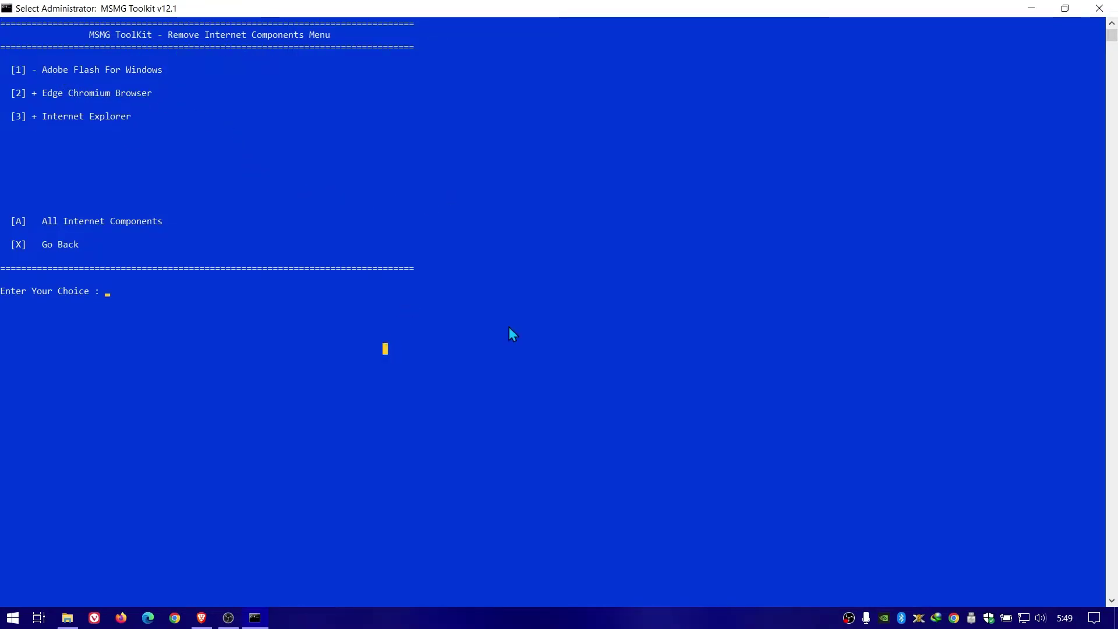
pyautogui.press('x')
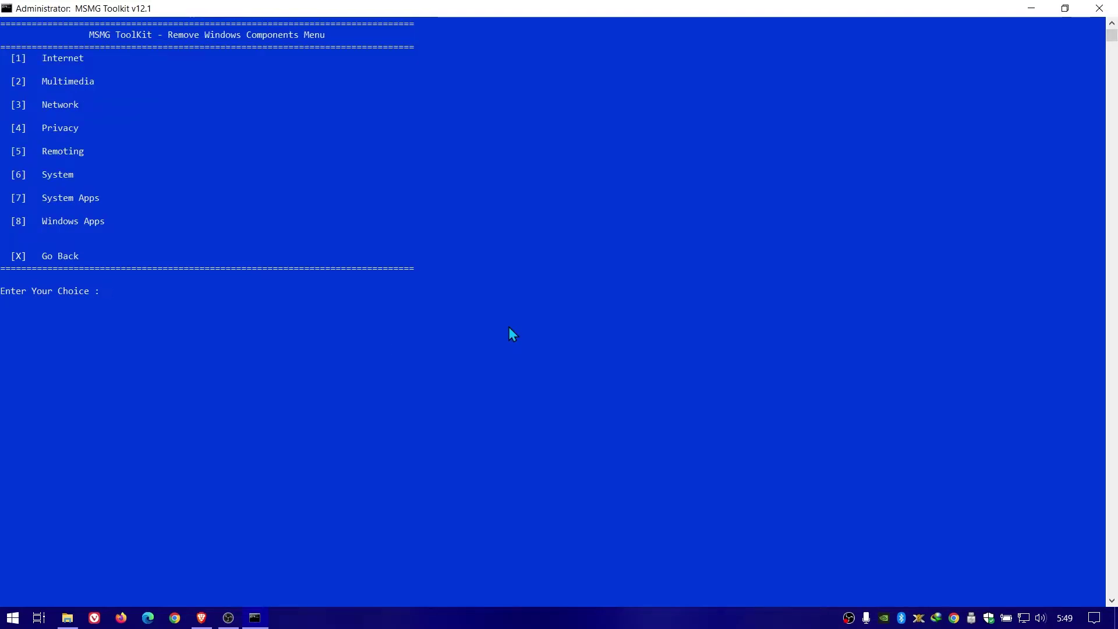
# Step: Mark all Multimedia components for removal
pyautogui.press('2')
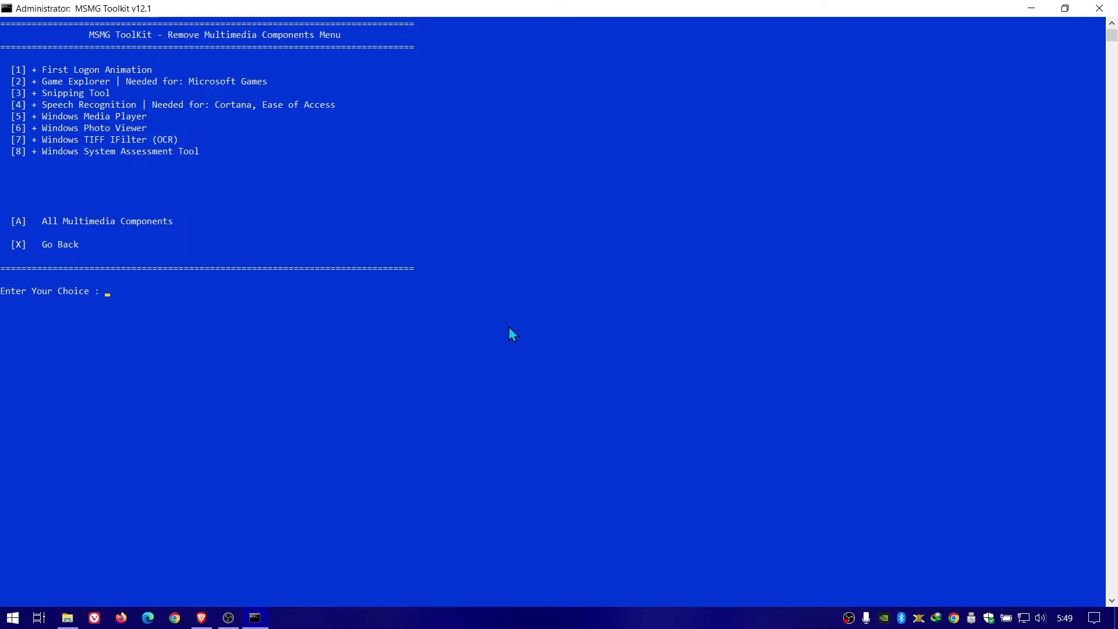
pyautogui.press('a')
pyautogui.moveTo(58, 70); pyautogui.dragTo(236, 106)
pyautogui.click(501, 198)
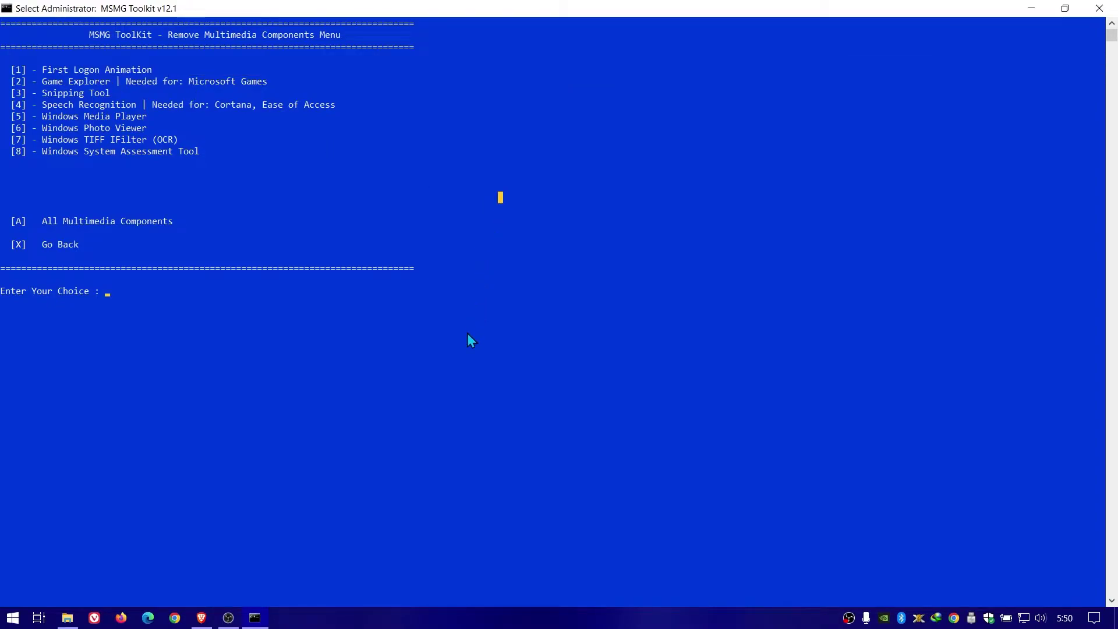
# Step: Keep First Logon Animation, Snipping Tool, Windows Media Player and Windows Photo Viewer, and go back to the component categories
pyautogui.write('1')
pyautogui.press('Return')
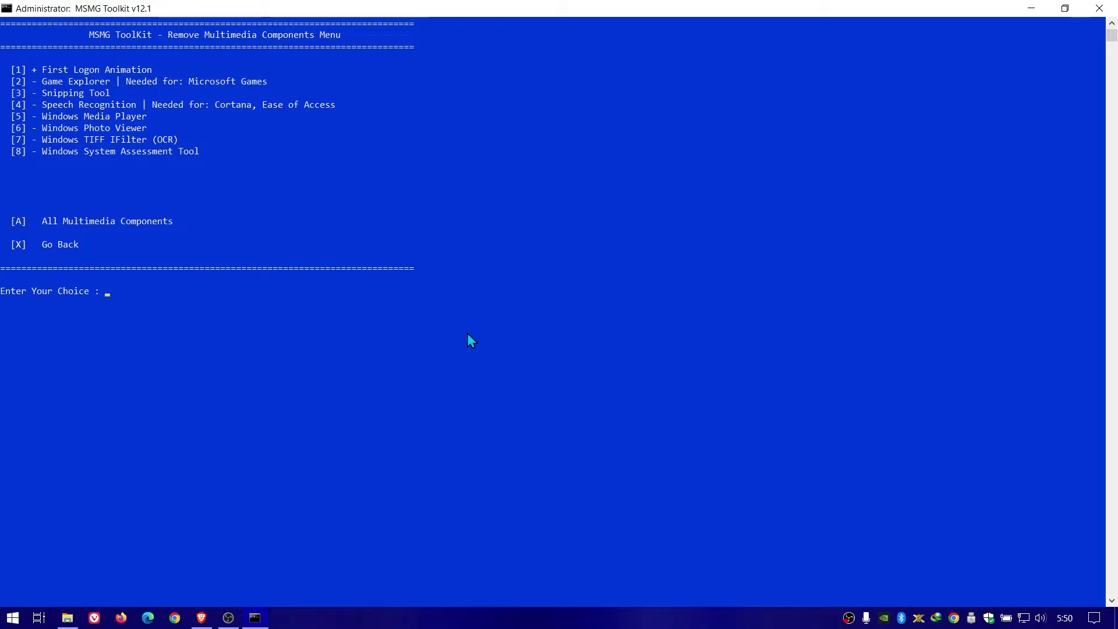
pyautogui.press('3')
pyautogui.write('5')
pyautogui.press('Return')
pyautogui.write('6')
pyautogui.press('Return')
pyautogui.write('x')
pyautogui.press('Return')
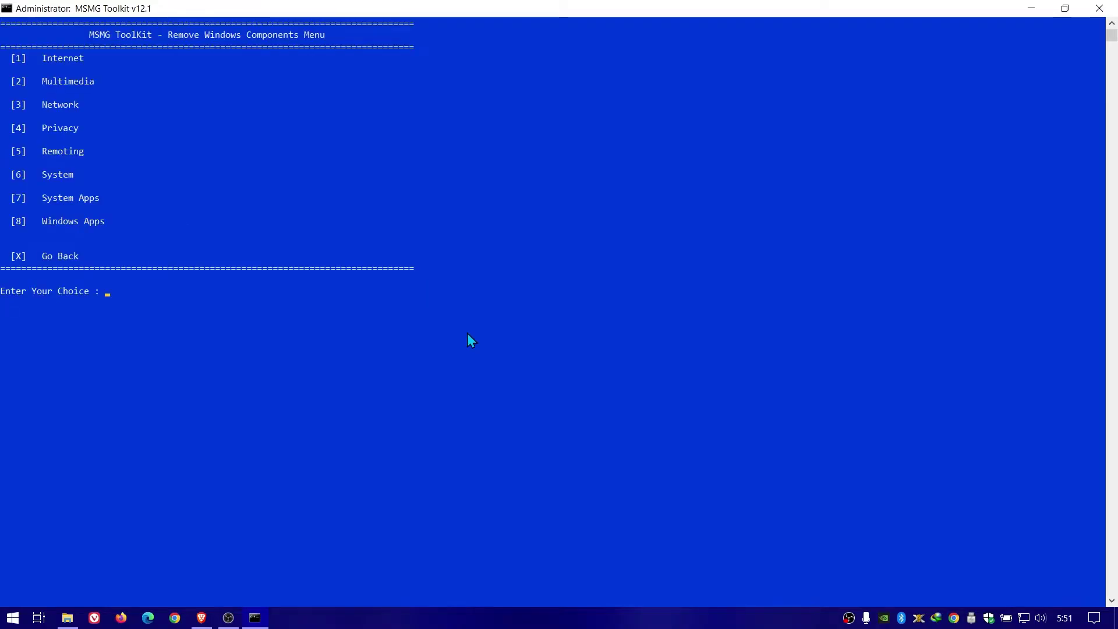
# Step: Mark all Network components for removal except Simple TCP/IP Services, and go back to the component categories
pyautogui.write('3')
pyautogui.press('Return')
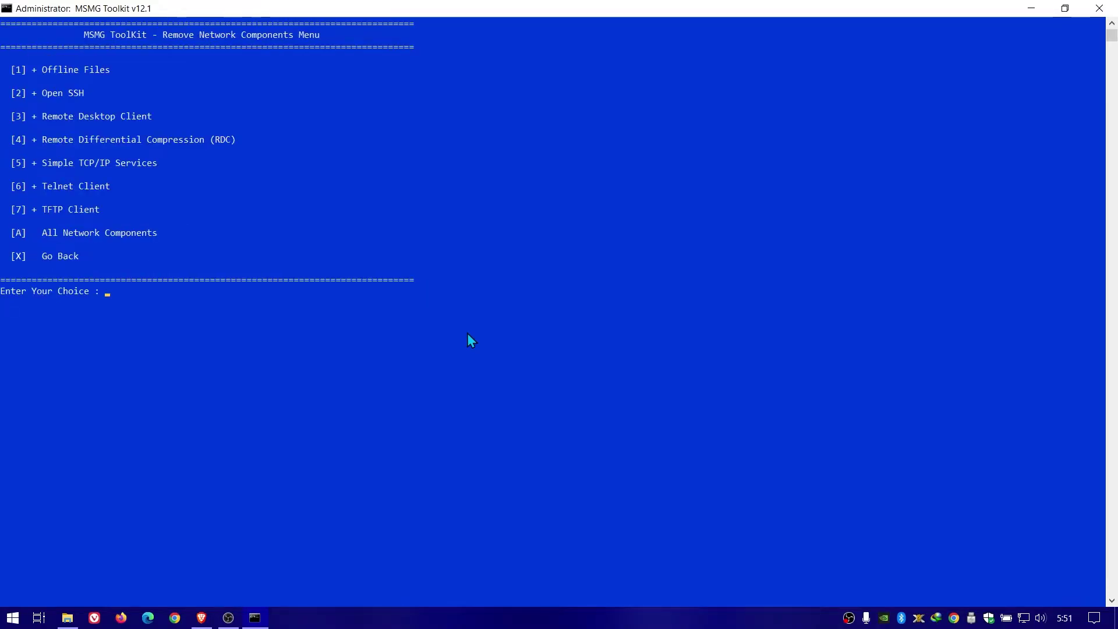
pyautogui.write('a')
pyautogui.press('Return')
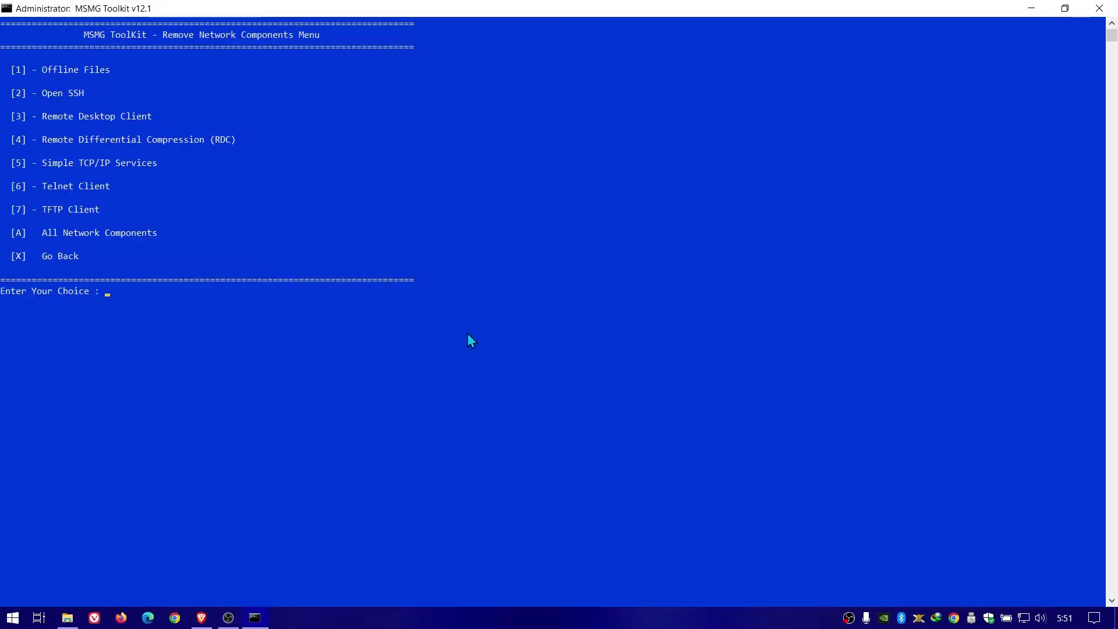
pyautogui.write('5')
pyautogui.press('Return')
pyautogui.write('x')
pyautogui.press('Return')
# Step: Mark all Privacy components for removal
pyautogui.write('4')
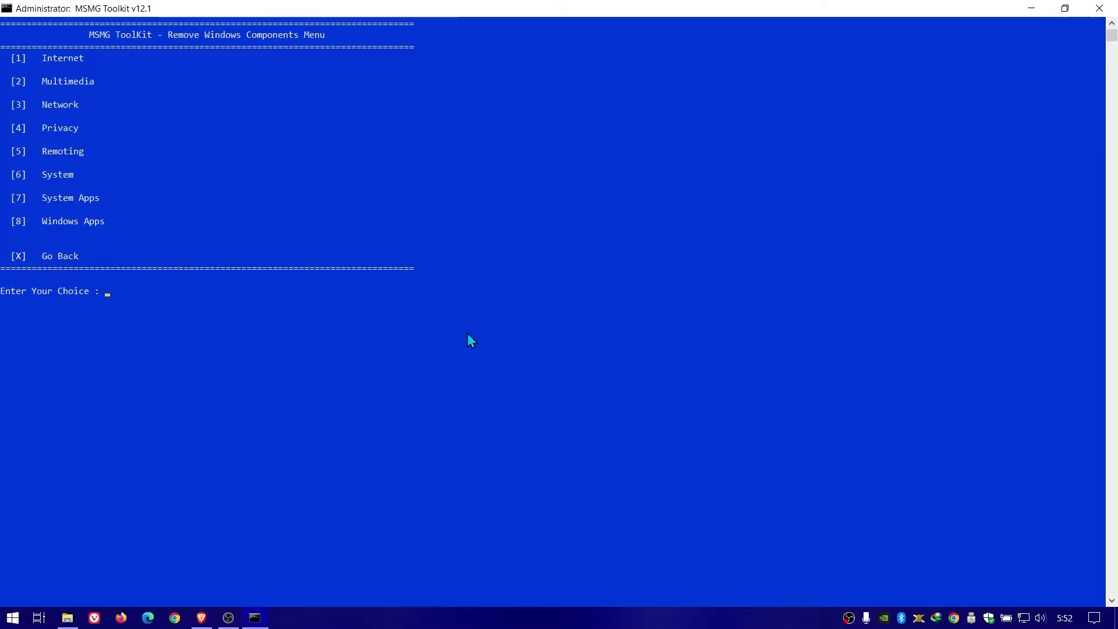
pyautogui.press('Return')
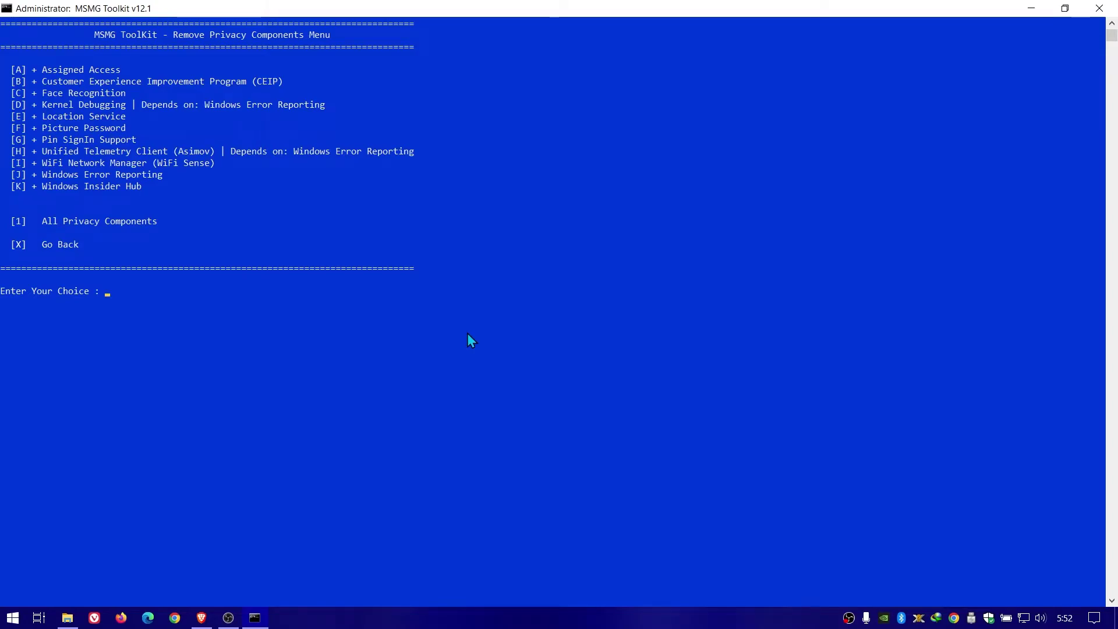
pyautogui.write('1')
pyautogui.press('Return')
# Step: Keep Kernel Debugging, with the Windows Error Reporting it depends on, and Picture Password in the image
pyautogui.write('d')
pyautogui.press('Return')
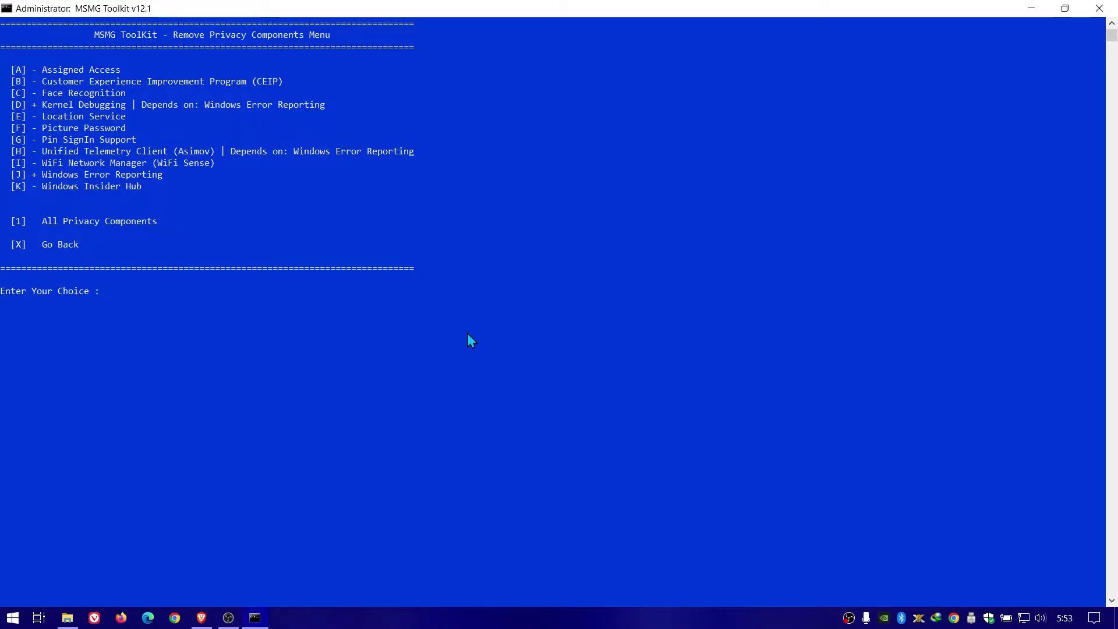
pyautogui.write('F')
pyautogui.press('Return')
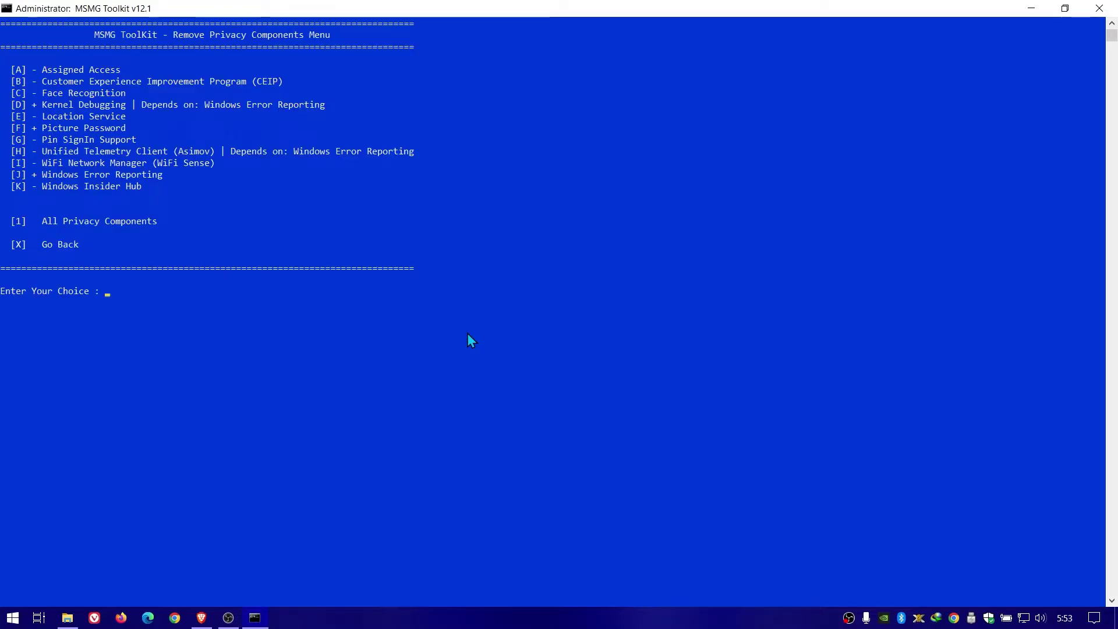
# Step: Keep Pin SignIn Support in the image and go back to the component categories
pyautogui.write('G')
pyautogui.press('Return')
pyautogui.write('x')
pyautogui.press('Return')
# Step: Mark all Remoting components for removal and go back to the component categories
pyautogui.write('5')
pyautogui.press('Return')
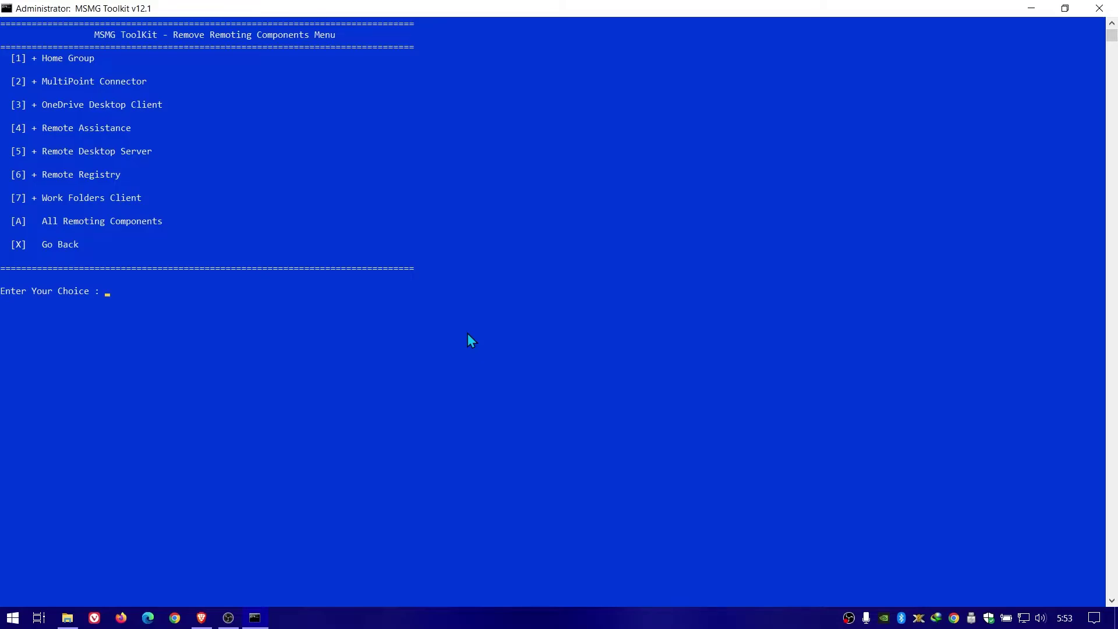
pyautogui.write('a')
pyautogui.press('Return')
pyautogui.write('x')
pyautogui.press('Return')
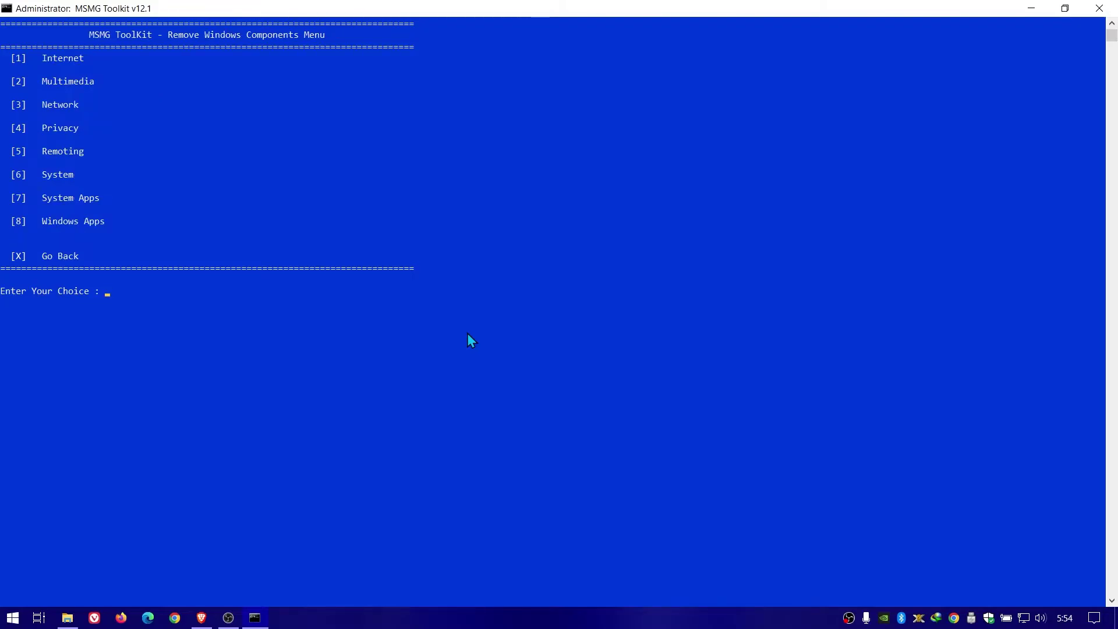
# Step: Mark all System components for removal
pyautogui.write('6')
pyautogui.press('Return')
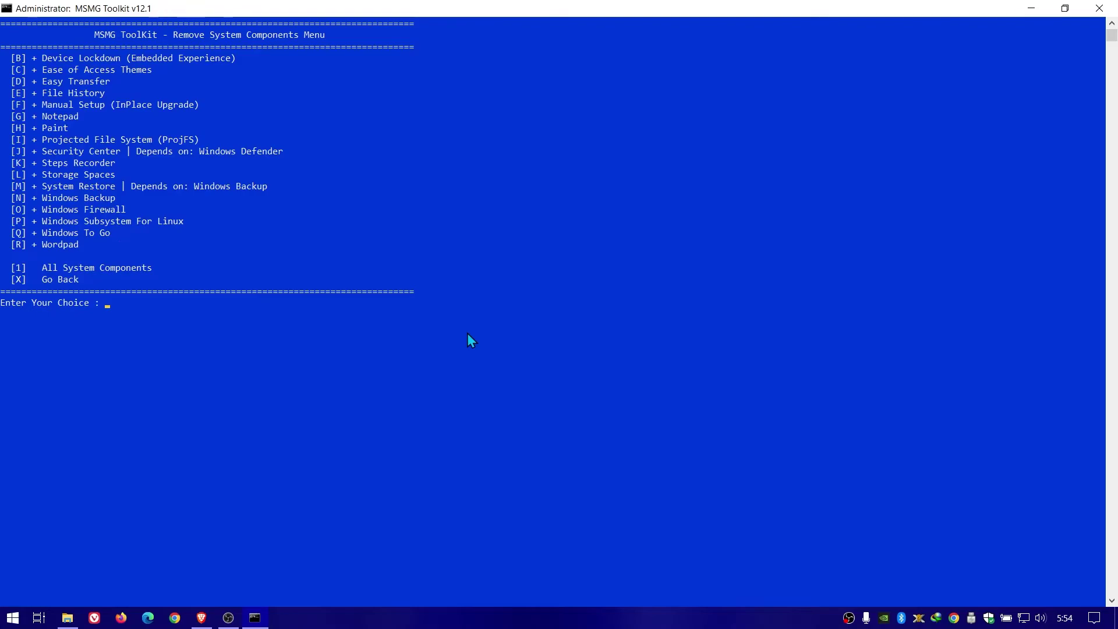
pyautogui.write('1')
pyautogui.press('Return')
# Step: Keep Notepad, Paint, Security Center, Storage Spaces and System Restore among the System components
pyautogui.write('G')
pyautogui.press('Return')
pyautogui.write('H')
pyautogui.press('Return')
pyautogui.write('J')
pyautogui.press('Return')
pyautogui.write('L')
pyautogui.press('Return')
pyautogui.write('M')
pyautogui.press('Return')
# Step: Keep Windows Firewall, Windows Subsystem For Linux and Wordpad, and go back to the component categories
pyautogui.write('O')
pyautogui.press('Return')
pyautogui.write('P')
pyautogui.press('Return')
pyautogui.write('R')
pyautogui.press('Return')
pyautogui.write('x')
pyautogui.press('Return')
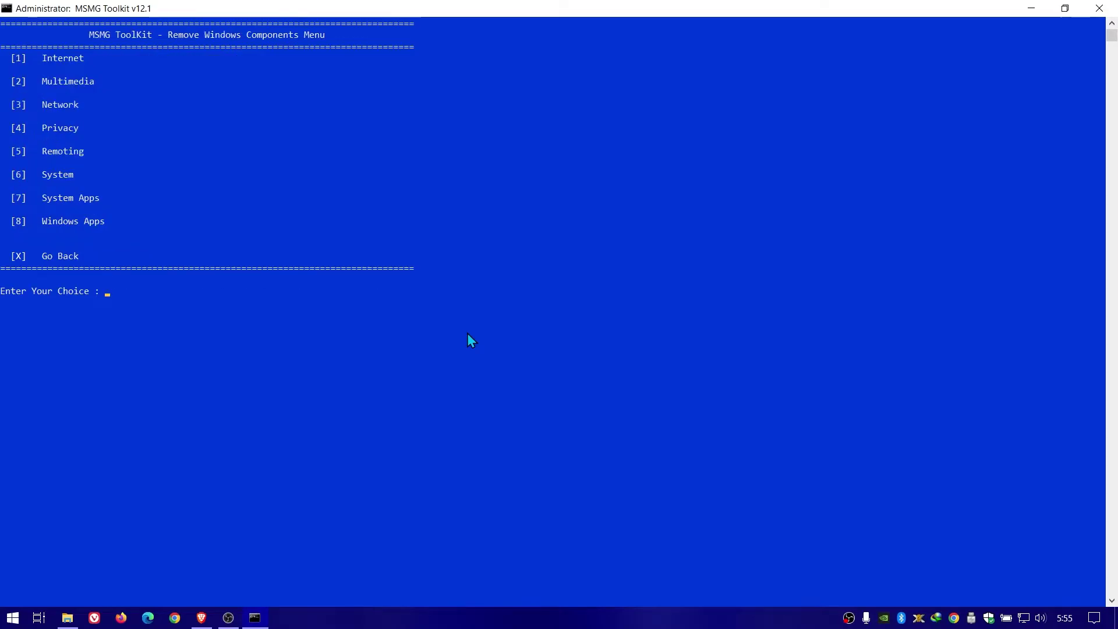
# Step: Mark all System Apps for removal
pyautogui.write('7')
pyautogui.press('Return')
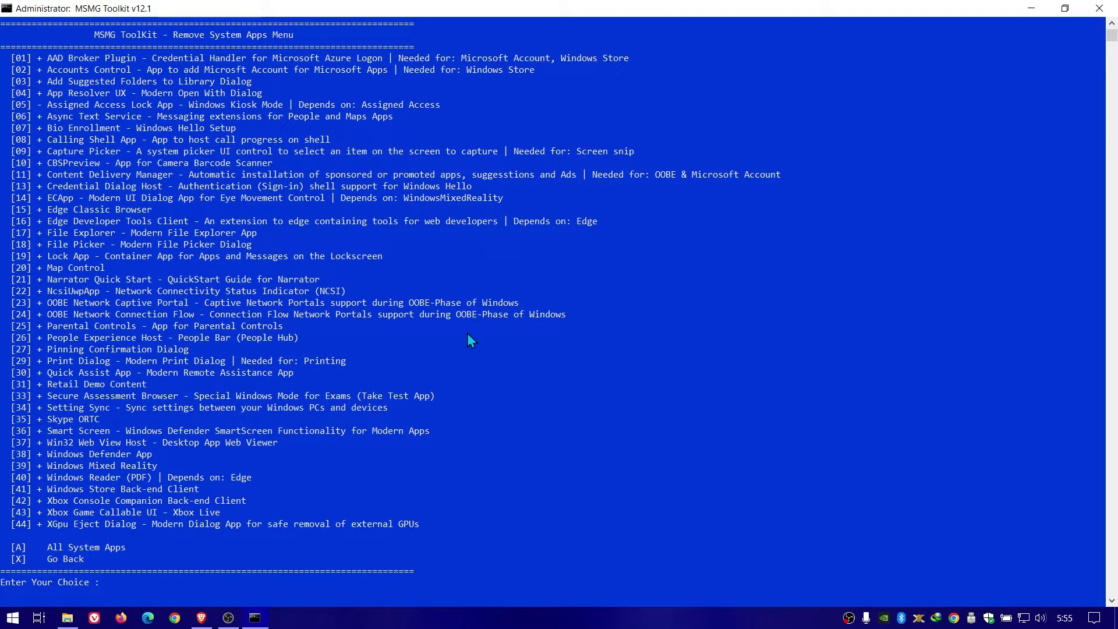
pyautogui.write('A')
pyautogui.press('Return')
# Step: Keep the AAD Broker Plugin and Accounts Control system apps in the image
pyautogui.write('01')
pyautogui.press('Return')
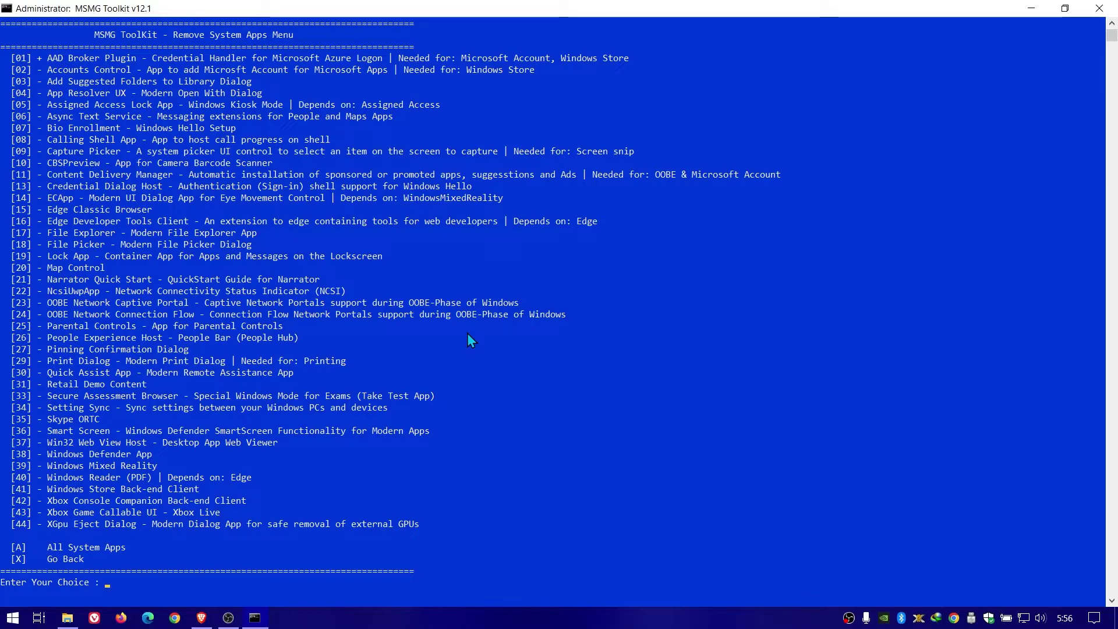
pyautogui.write('02')
pyautogui.press('Return')
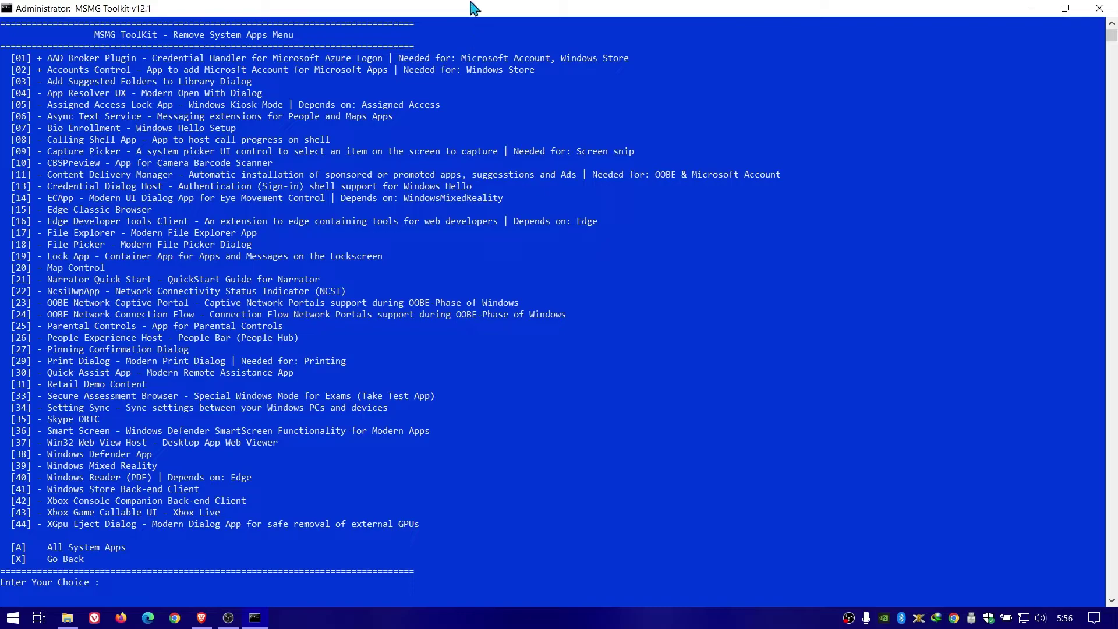
# Step: Review the system app entries from Add Suggested Folders to Library Dialog through Calling Shell App
pyautogui.moveTo(71, 85); pyautogui.dragTo(187, 92)
pyautogui.moveTo(65, 93); pyautogui.dragTo(189, 108)
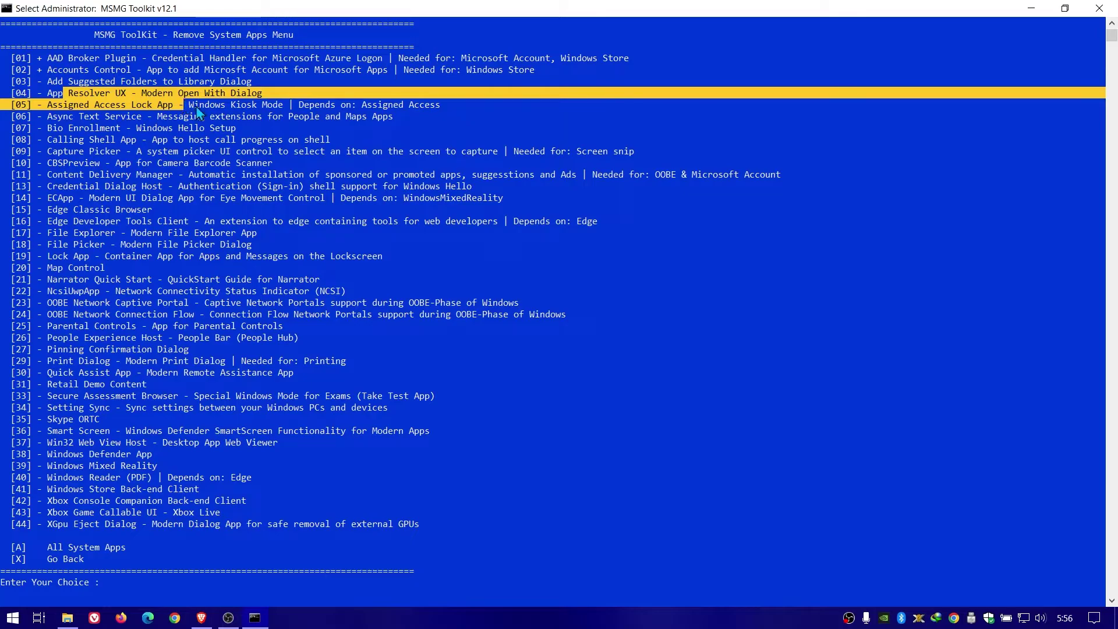
pyautogui.click(196, 106)
pyautogui.moveTo(84, 104); pyautogui.dragTo(306, 109)
pyautogui.moveTo(118, 117); pyautogui.dragTo(363, 117)
pyautogui.click(362, 117)
pyautogui.moveTo(89, 128); pyautogui.dragTo(238, 132)
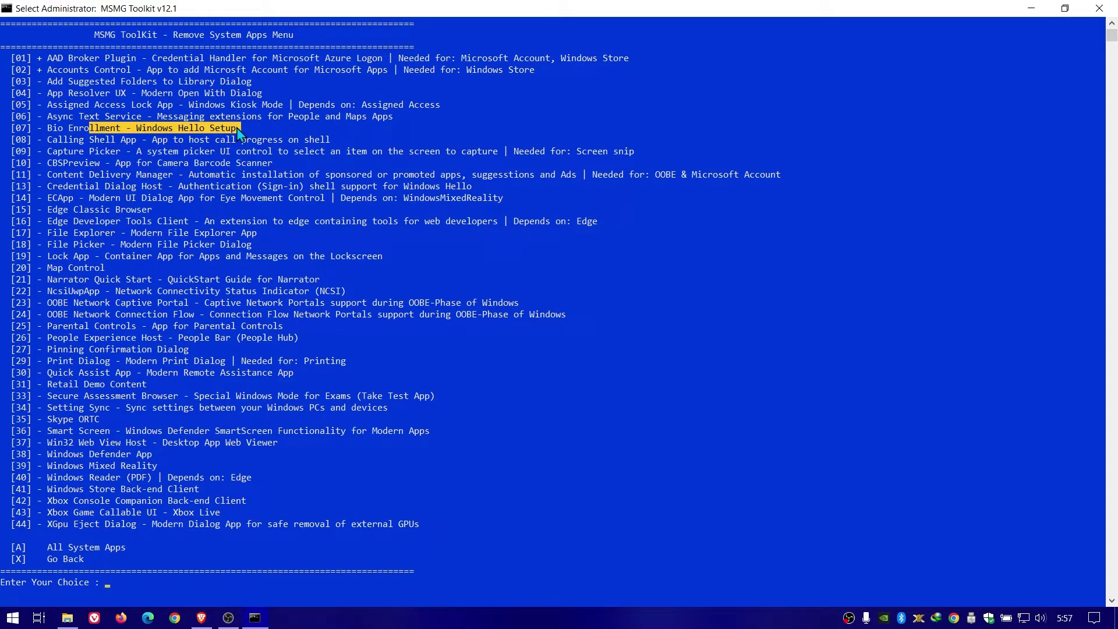
pyautogui.click(197, 130)
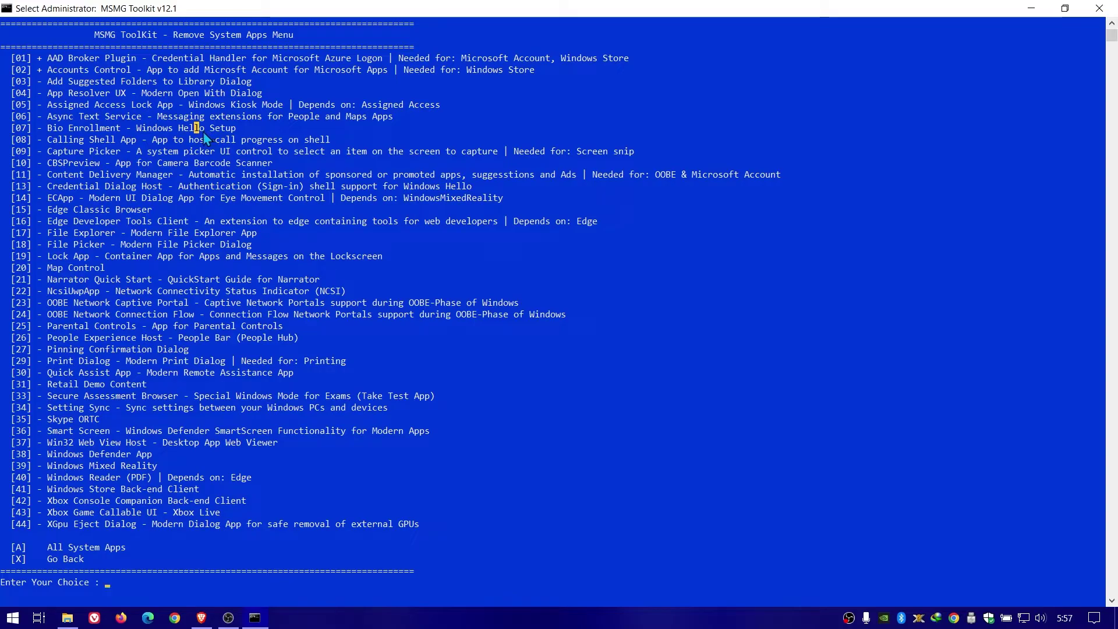
pyautogui.moveTo(100, 140); pyautogui.dragTo(290, 145)
pyautogui.click(290, 144)
pyautogui.click(400, 139)
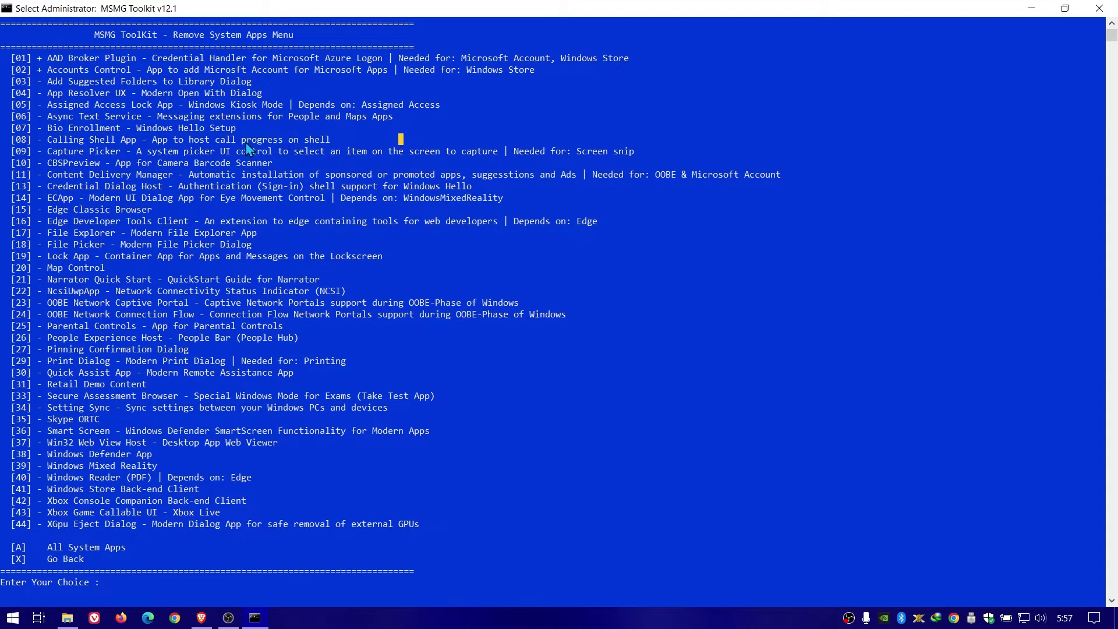
pyautogui.write('08')
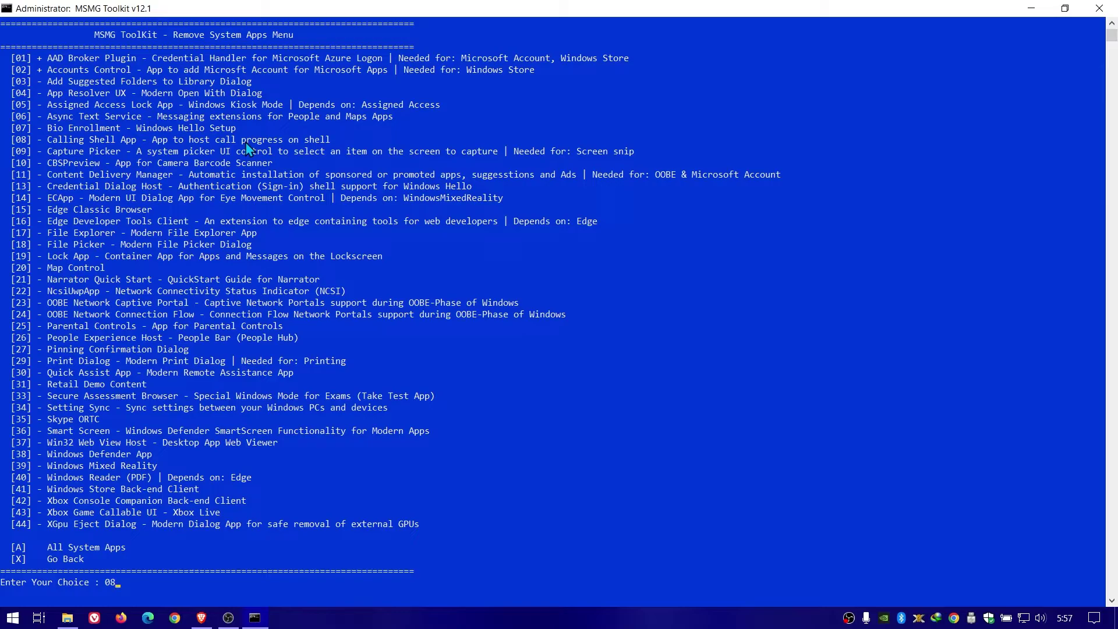
pyautogui.press('BackSpace')
pyautogui.press('BackSpace')
# Step: Review the system app entries from Calling Shell App through Content Delivery Manager and what they are needed for
pyautogui.moveTo(212, 140); pyautogui.dragTo(283, 140)
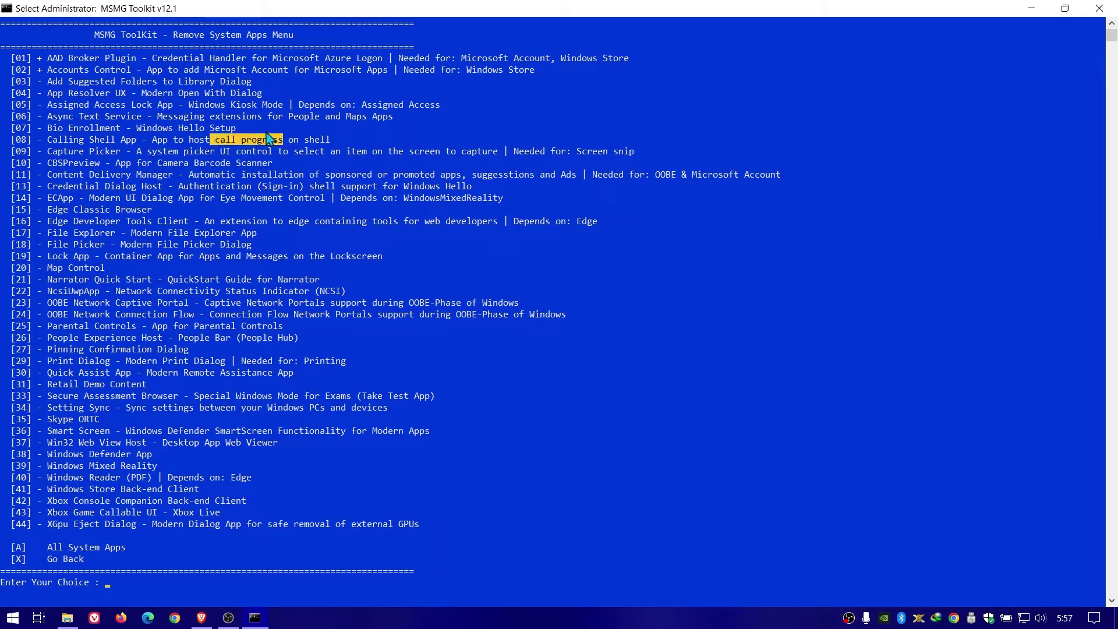
pyautogui.moveTo(111, 151); pyautogui.dragTo(307, 158)
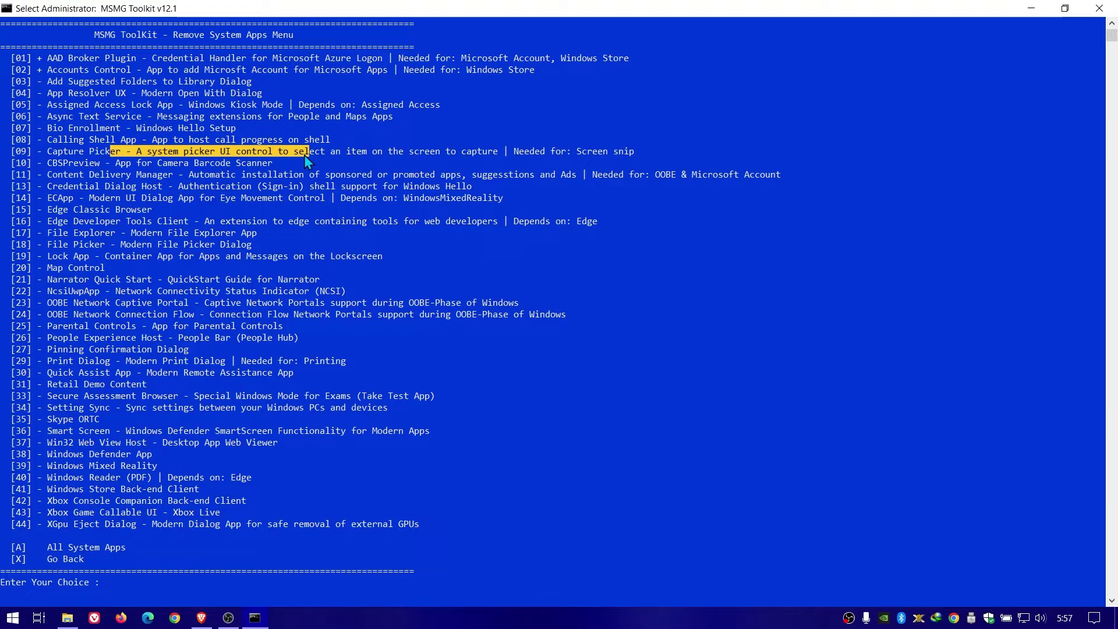
pyautogui.moveTo(69, 164); pyautogui.dragTo(261, 167)
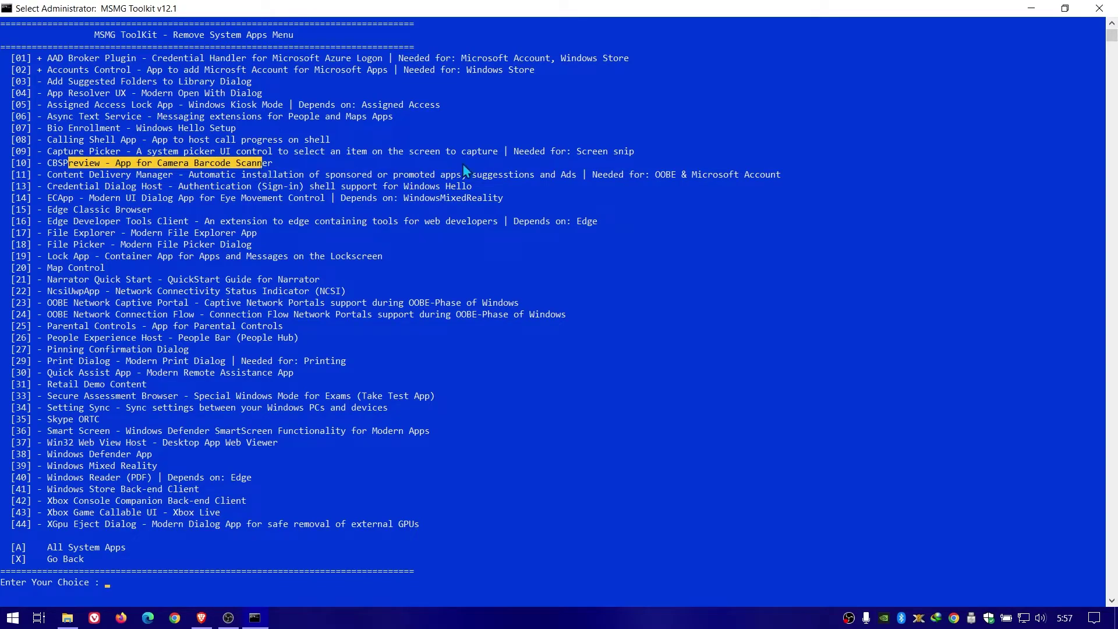
pyautogui.moveTo(127, 174); pyautogui.dragTo(721, 178)
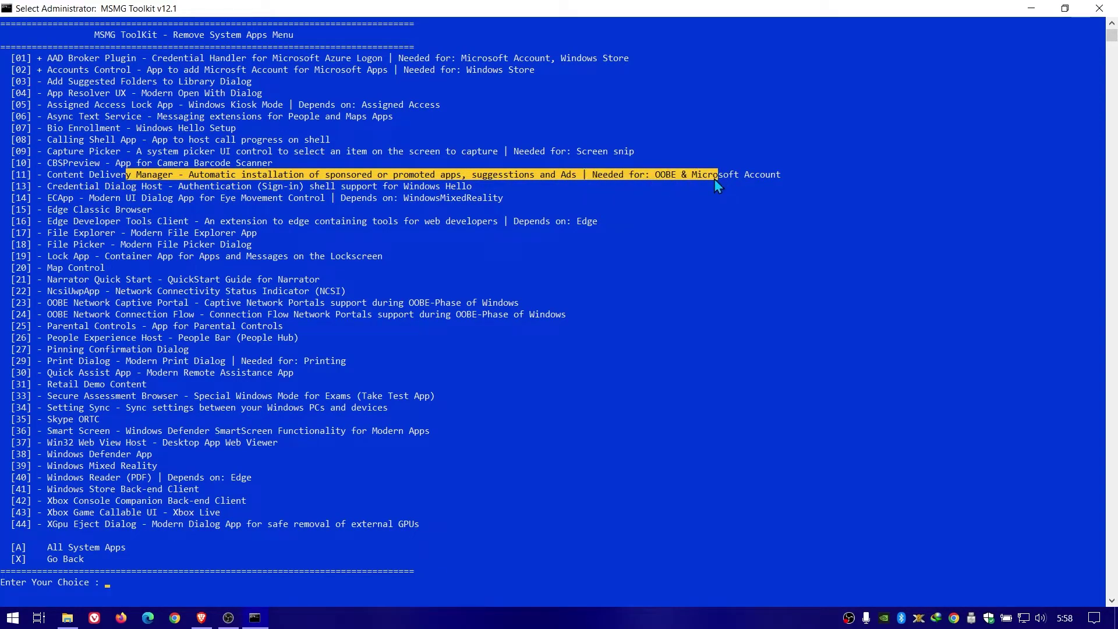
pyautogui.click(866, 186)
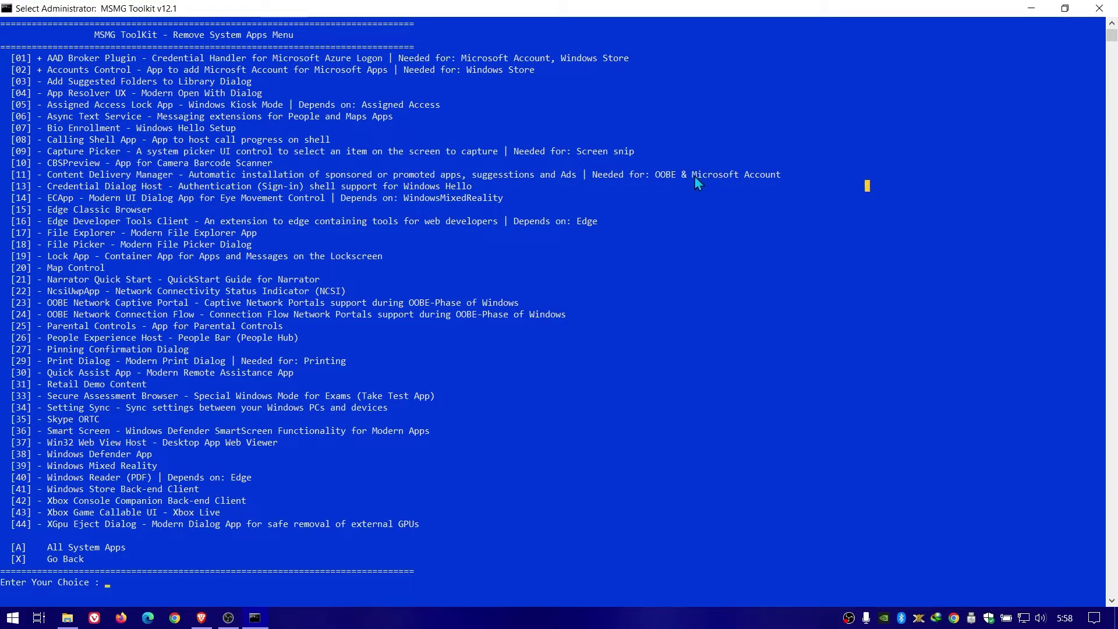
pyautogui.moveTo(694, 176); pyautogui.dragTo(664, 187)
pyautogui.click(659, 245)
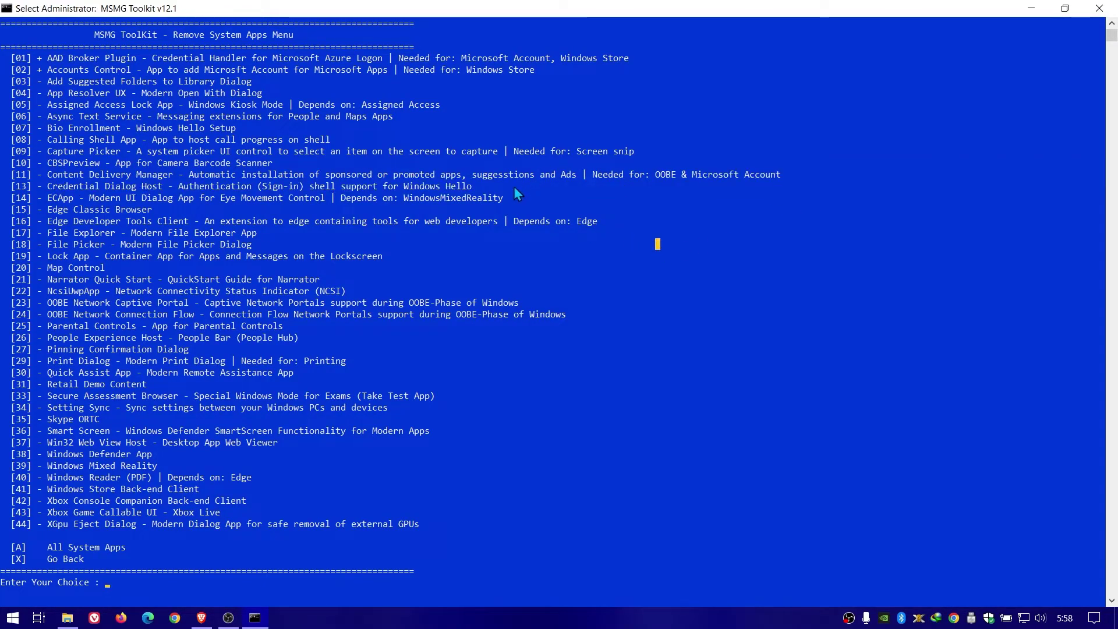
pyautogui.moveTo(516, 176); pyautogui.dragTo(480, 188)
pyautogui.click(464, 232)
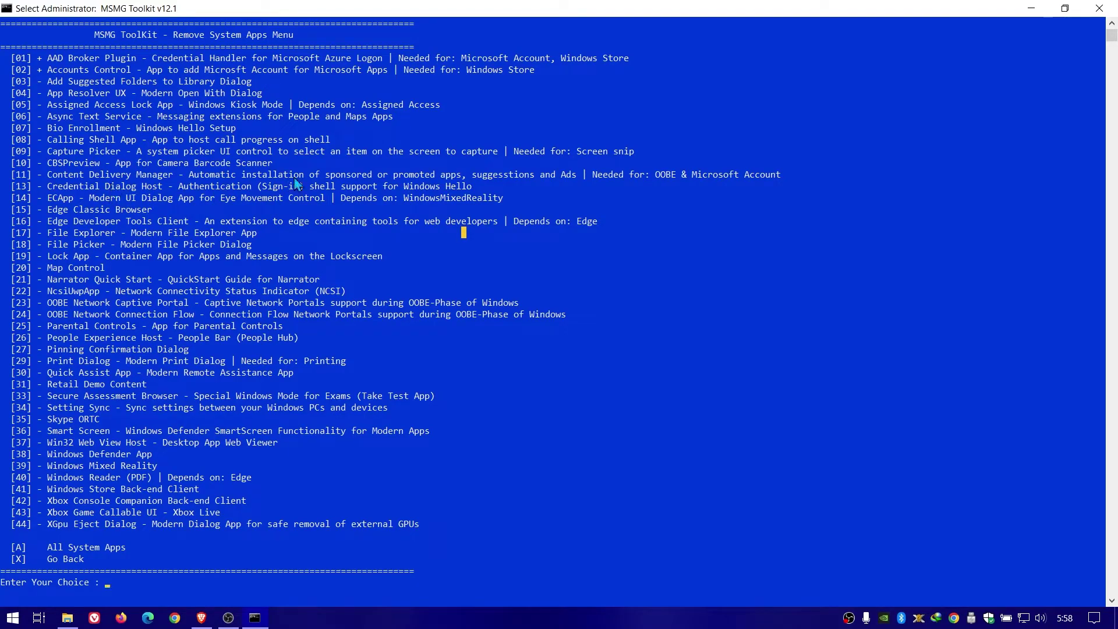
pyautogui.moveTo(309, 175); pyautogui.dragTo(409, 190)
pyautogui.click(442, 198)
# Step: Keep the Credential Dialog Host system app, which supports Windows Hello sign-in, in the image
pyautogui.moveTo(70, 188); pyautogui.dragTo(120, 191)
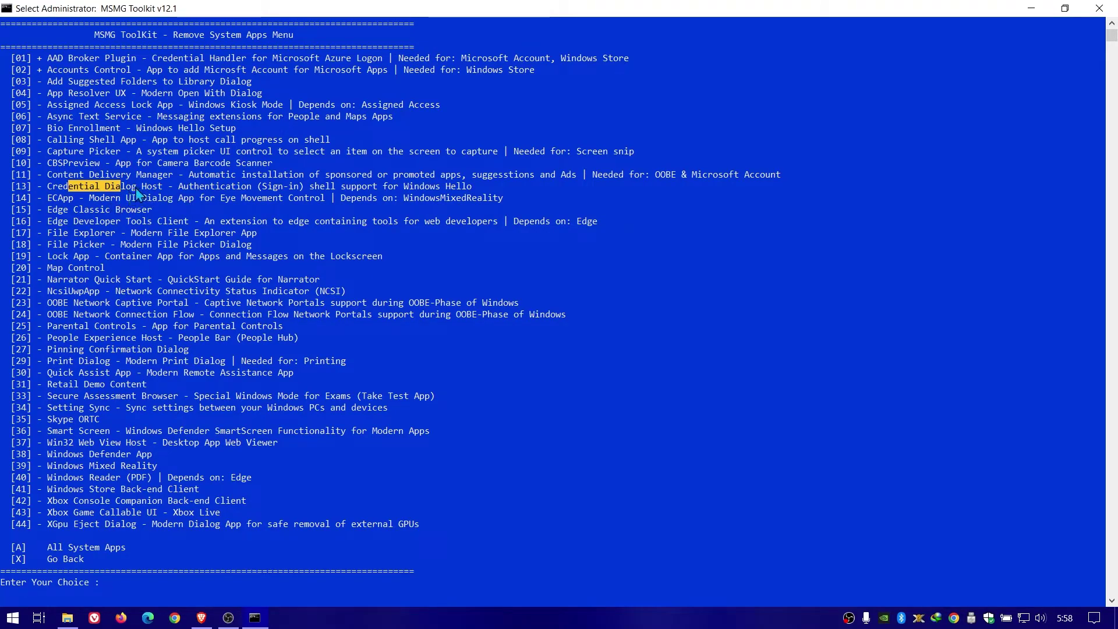
pyautogui.click(117, 187)
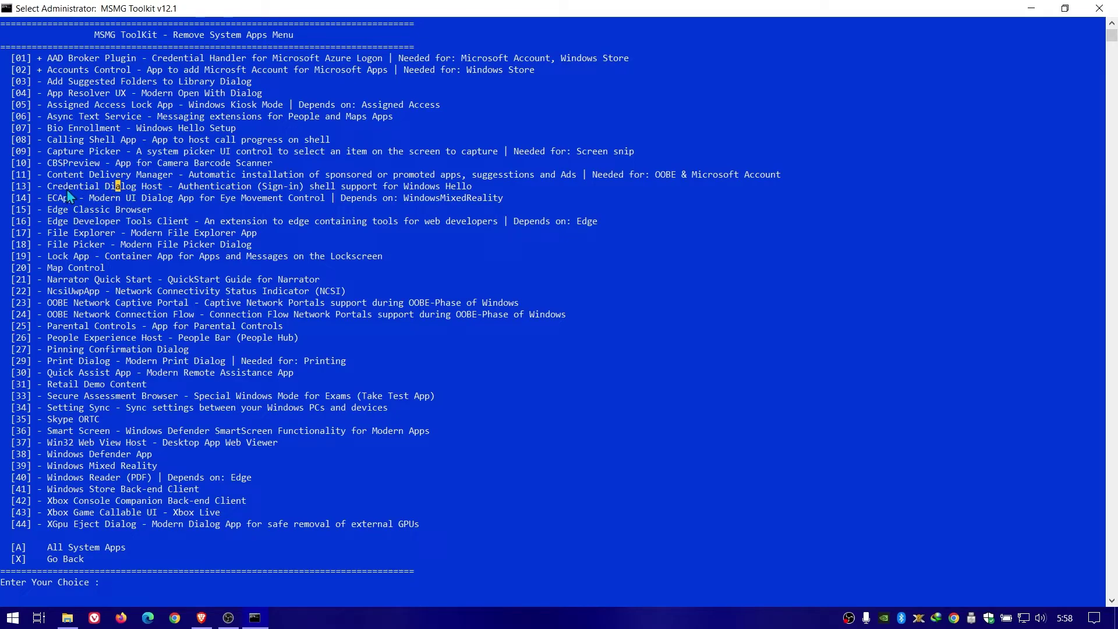
pyautogui.moveTo(65, 187); pyautogui.dragTo(115, 187)
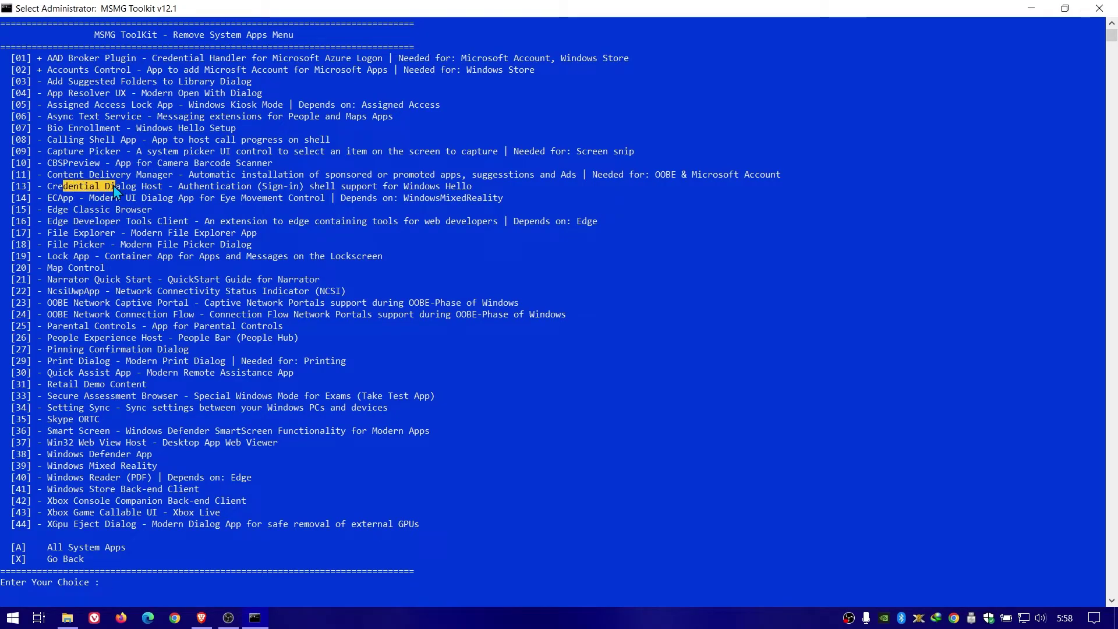
pyautogui.click(113, 186)
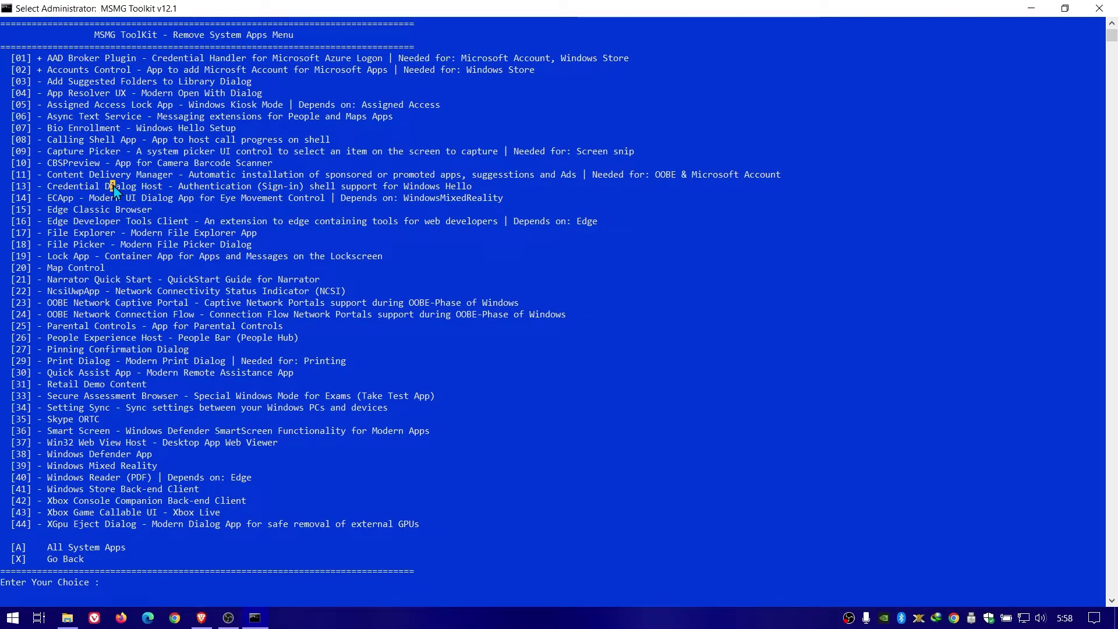
pyautogui.rightClick(113, 189)
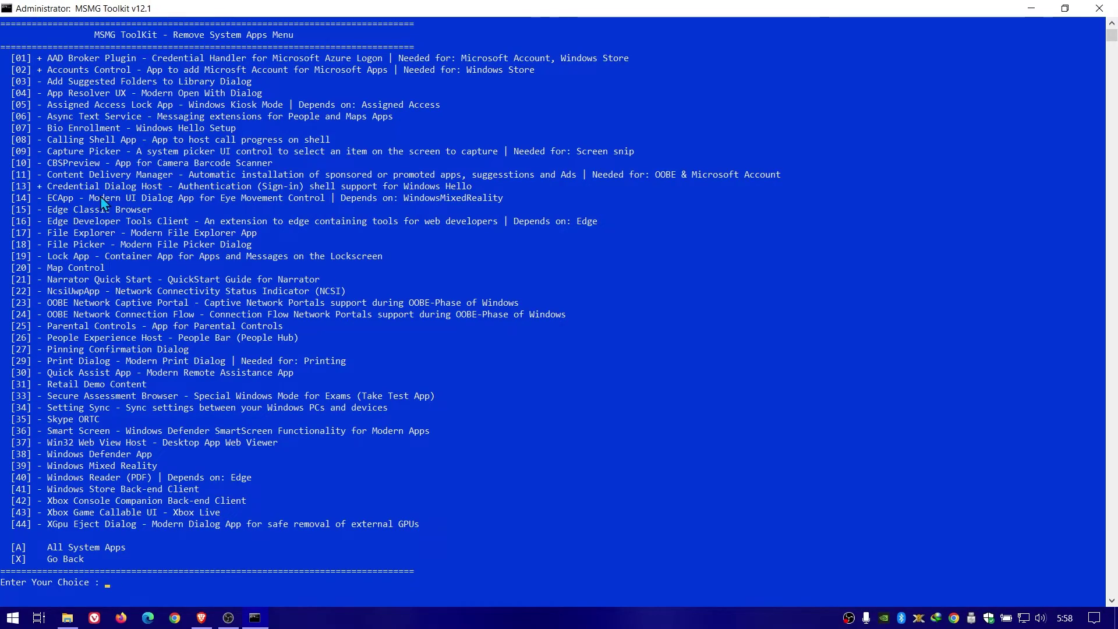
# Step: Keep Edge Classic Browser and Edge Developer Tools Client in the image
pyautogui.moveTo(112, 186); pyautogui.dragTo(319, 163)
pyautogui.click(396, 198)
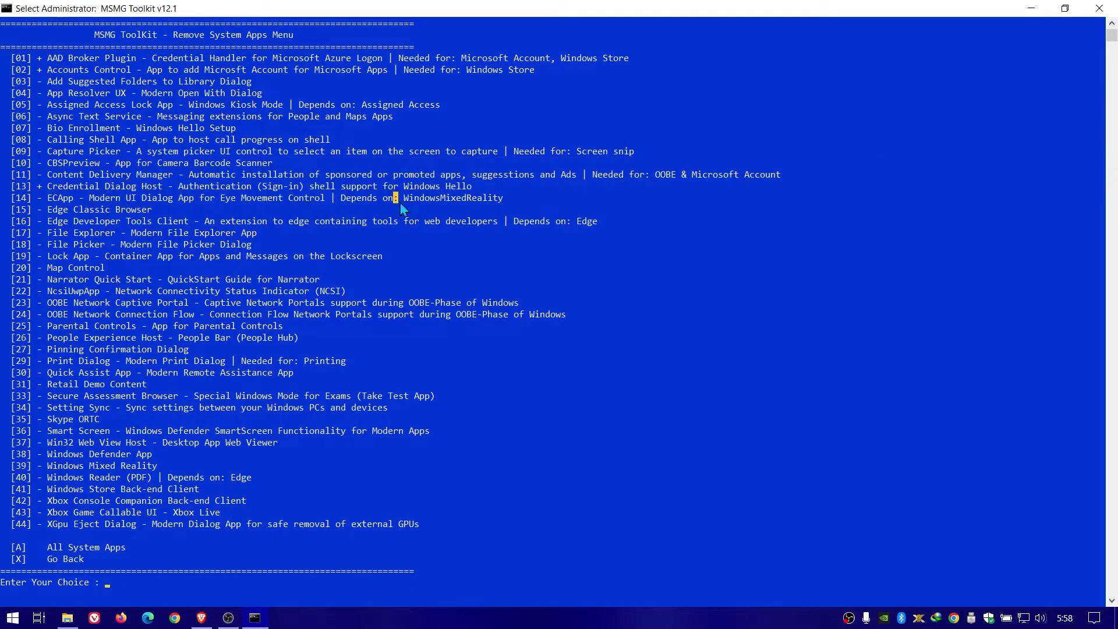
pyautogui.moveTo(396, 201); pyautogui.dragTo(559, 176)
pyautogui.click(443, 209)
pyautogui.moveTo(76, 211); pyautogui.dragTo(153, 213)
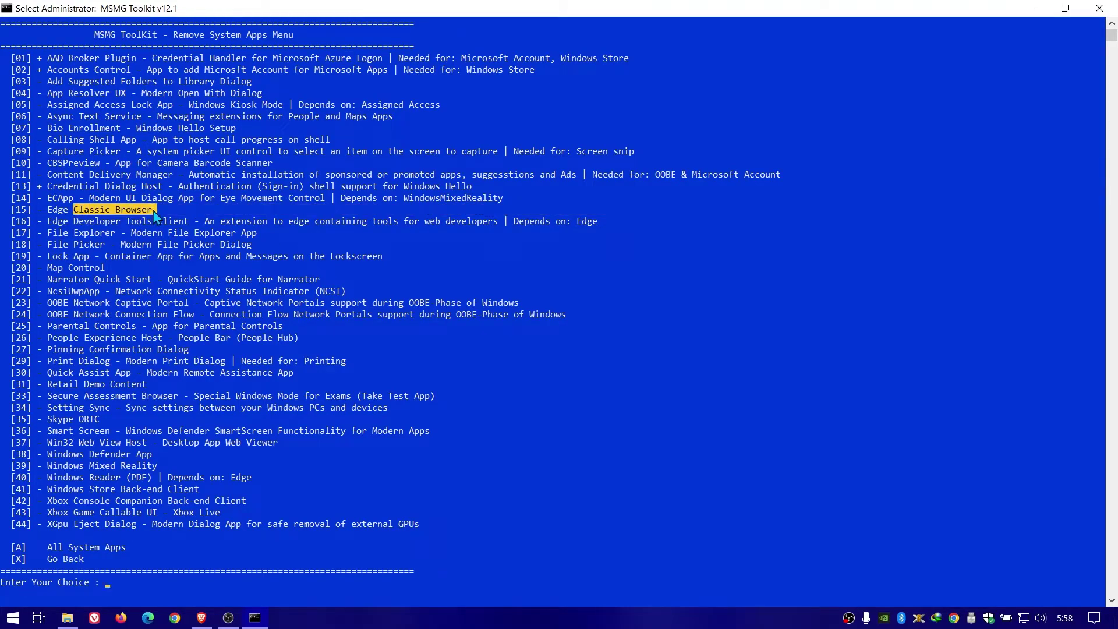
pyautogui.moveTo(131, 224); pyautogui.dragTo(413, 223)
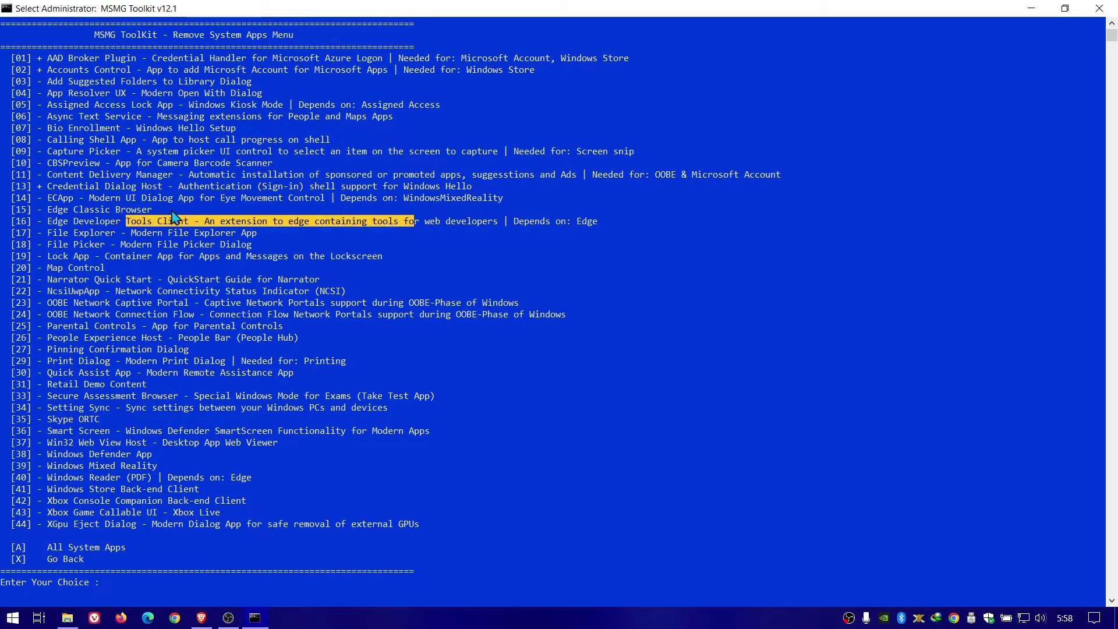
pyautogui.click(92, 222)
pyautogui.write('15')
pyautogui.press('Return')
pyautogui.write('16')
pyautogui.press('Return')
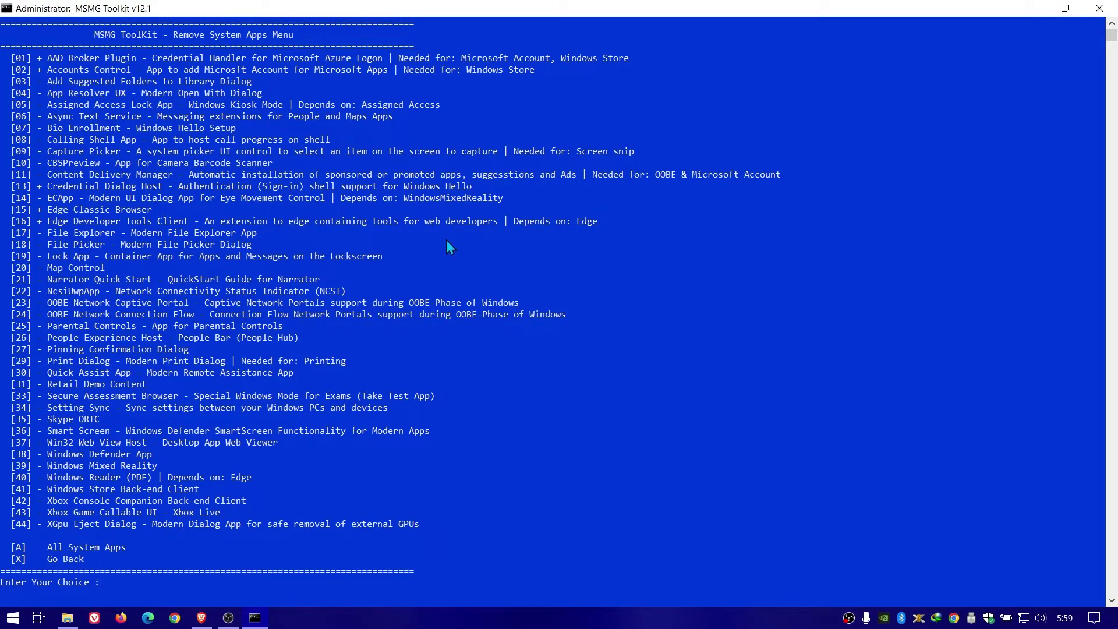
# Step: Keep the modern File Explorer and File Picker system apps in the image
pyautogui.press('Return')
pyautogui.write('18')
pyautogui.press('Return')
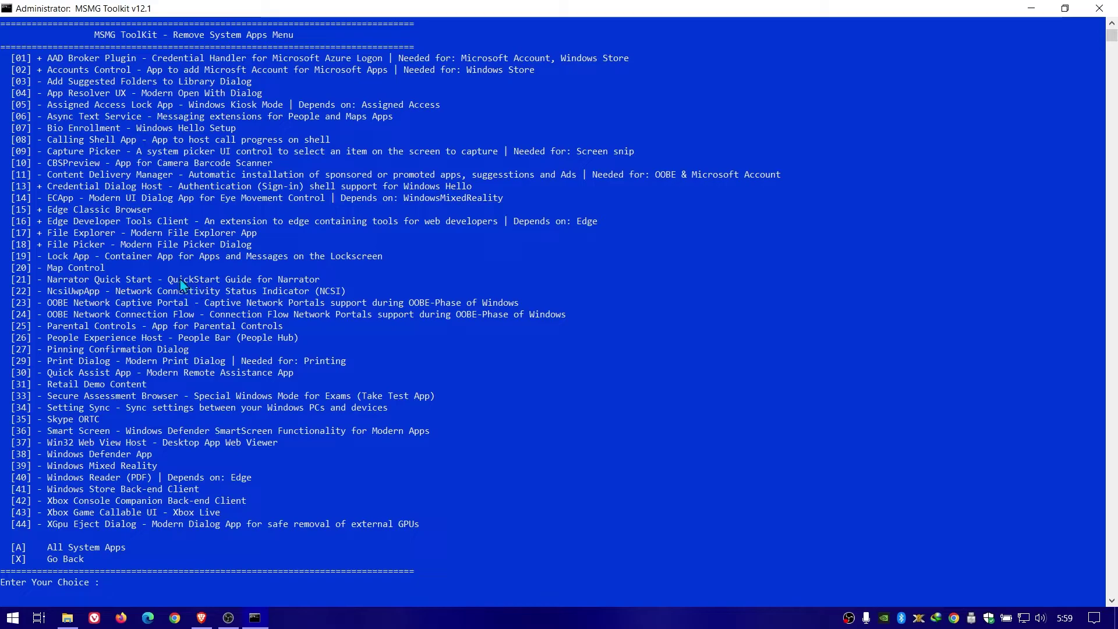
# Step: Keep the OOBE Network Captive Portal and OOBE Network Connection Flow system apps in the image
pyautogui.moveTo(70, 293); pyautogui.dragTo(302, 297)
pyautogui.click(87, 302)
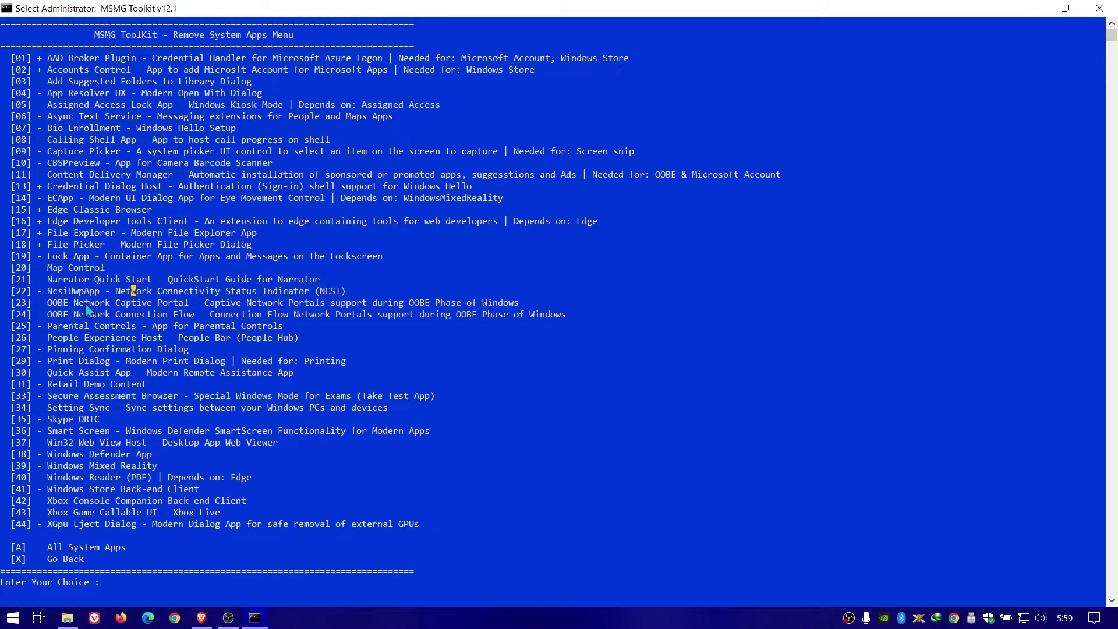
pyautogui.moveTo(54, 302); pyautogui.dragTo(549, 314)
pyautogui.click(301, 302)
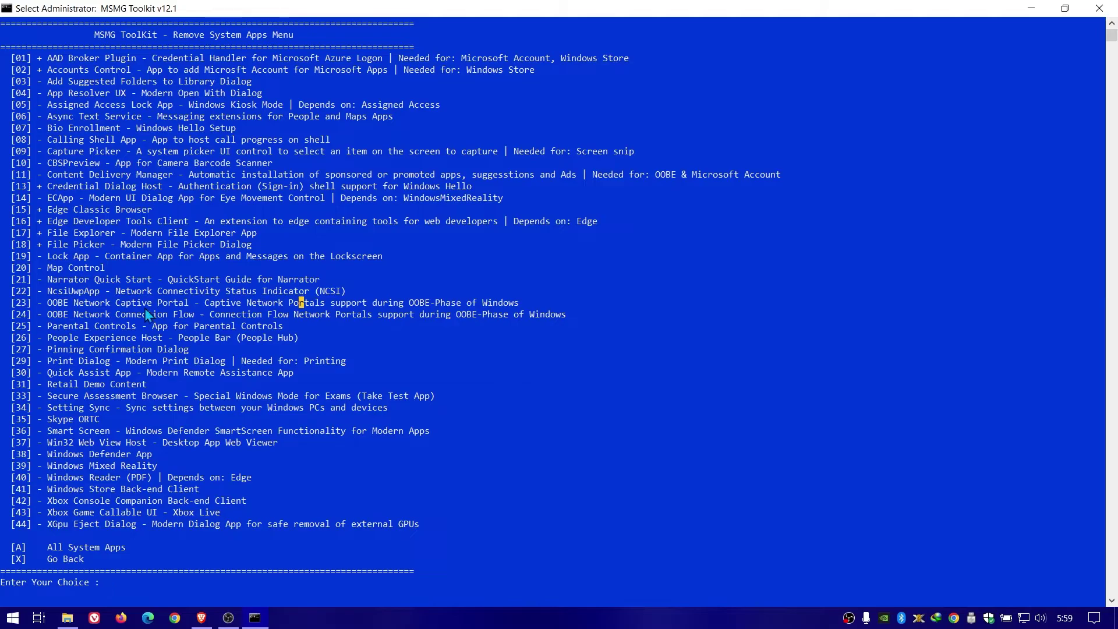
pyautogui.write('23')
pyautogui.press('Return')
pyautogui.write('24')
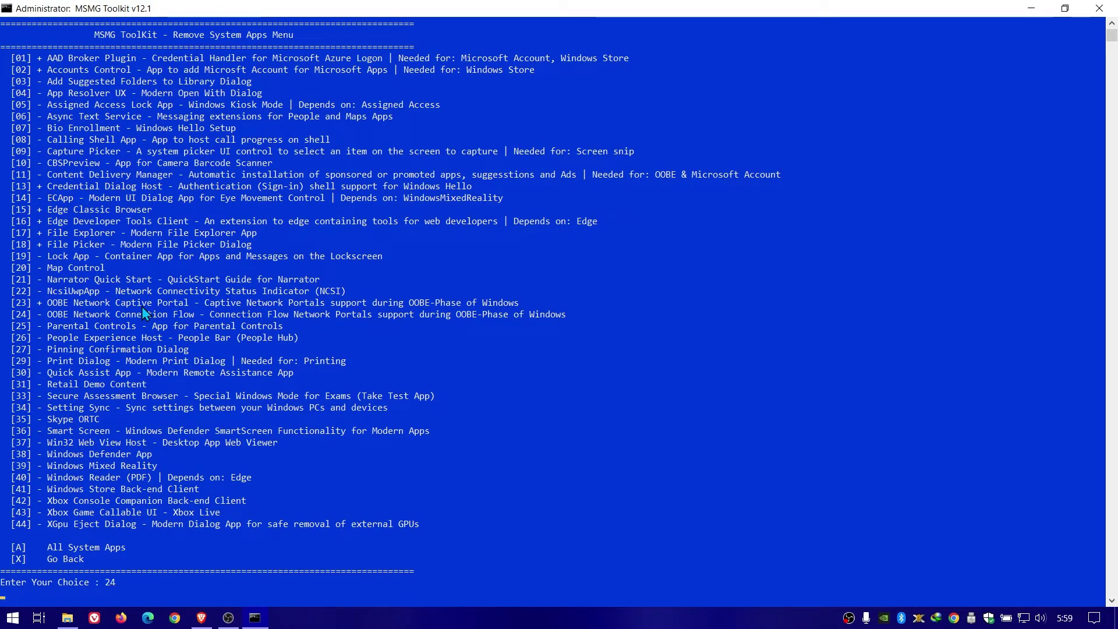
# Step: Keep the Parental Controls system app in the image
pyautogui.moveTo(105, 326); pyautogui.dragTo(234, 330)
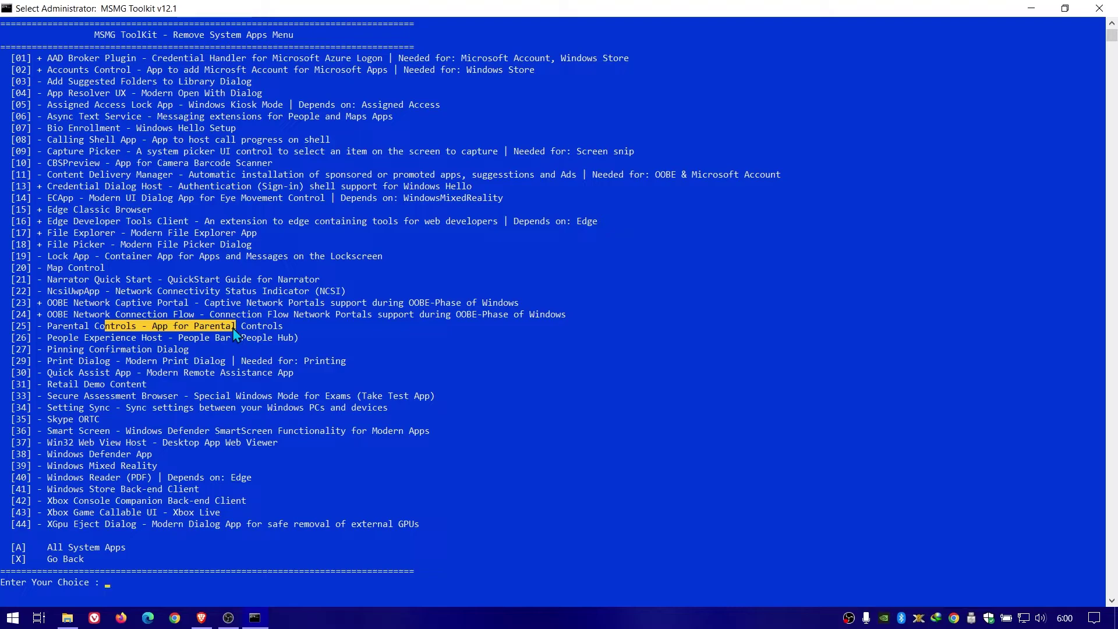
pyautogui.write('25')
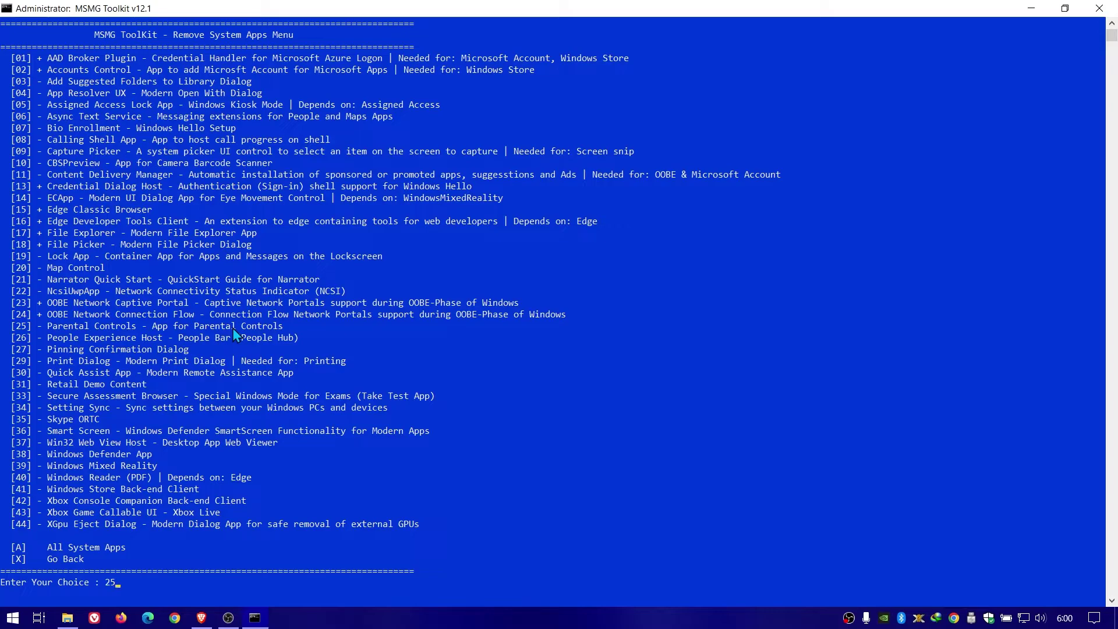
pyautogui.press('Return')
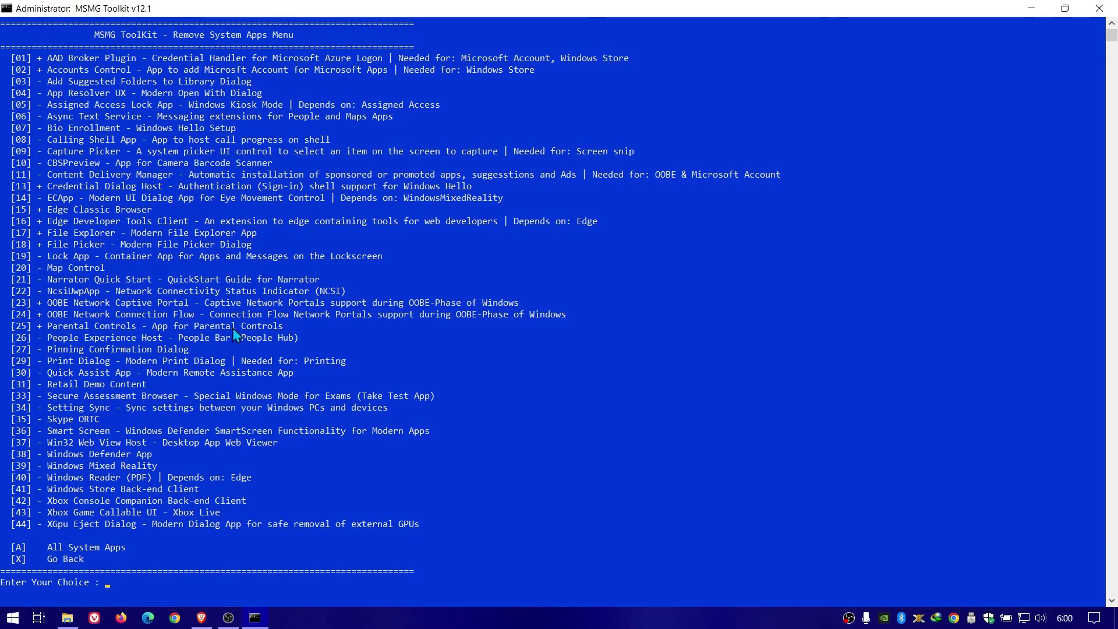
# Step: Keep the modern Print Dialog system app, which is needed for printing, in the image
pyautogui.moveTo(121, 337); pyautogui.dragTo(189, 349)
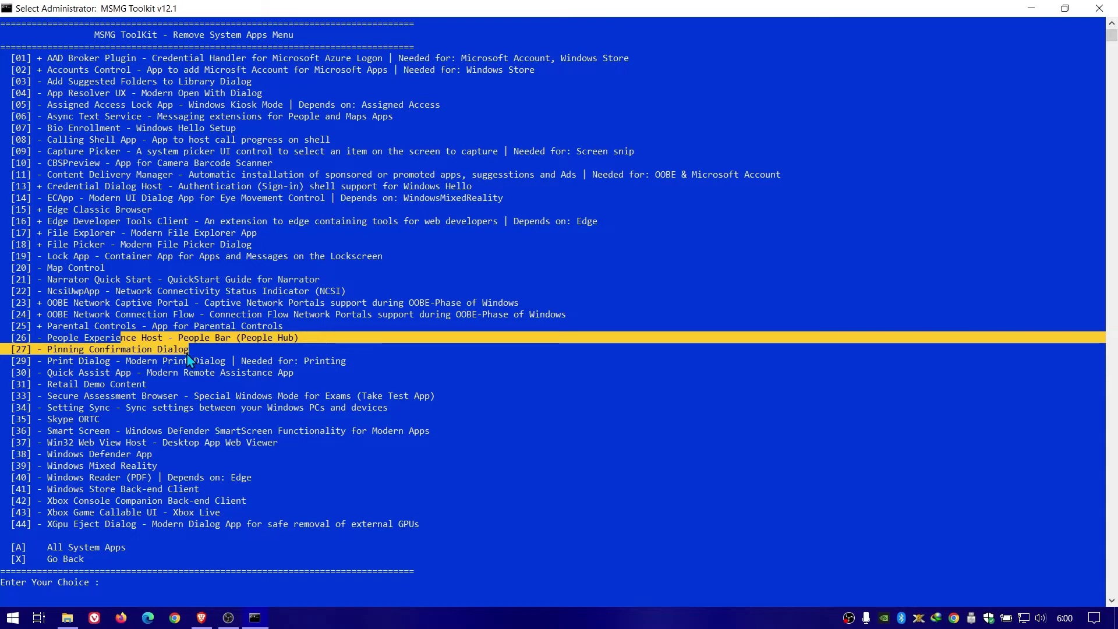
pyautogui.click(126, 364)
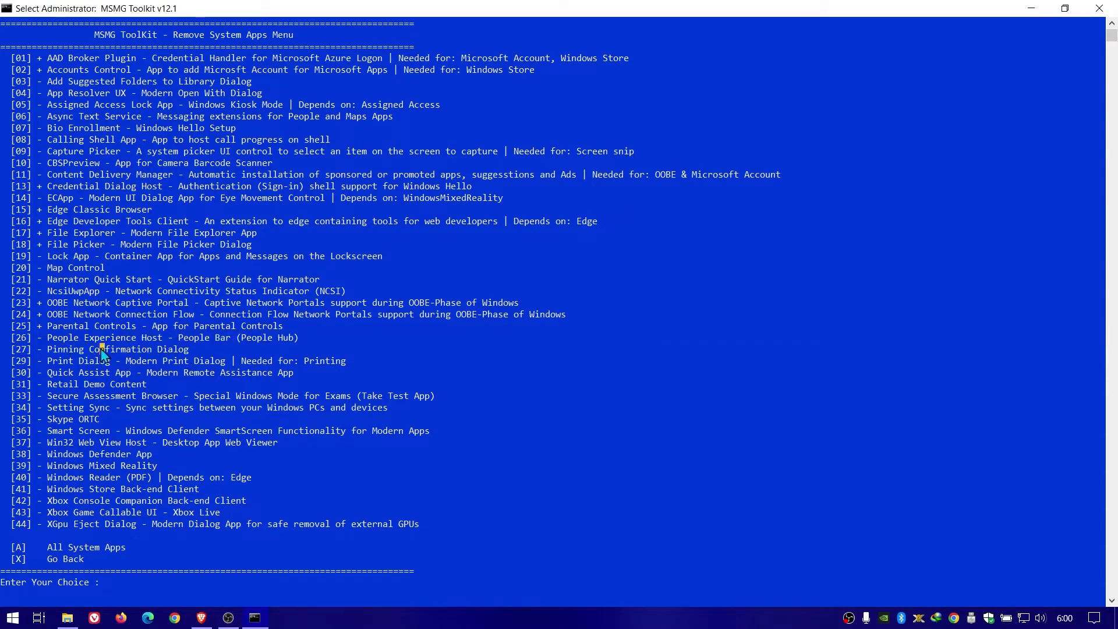
pyautogui.moveTo(100, 350); pyautogui.dragTo(190, 364)
pyautogui.click(201, 364)
pyautogui.click(223, 361)
pyautogui.moveTo(65, 362); pyautogui.dragTo(207, 366)
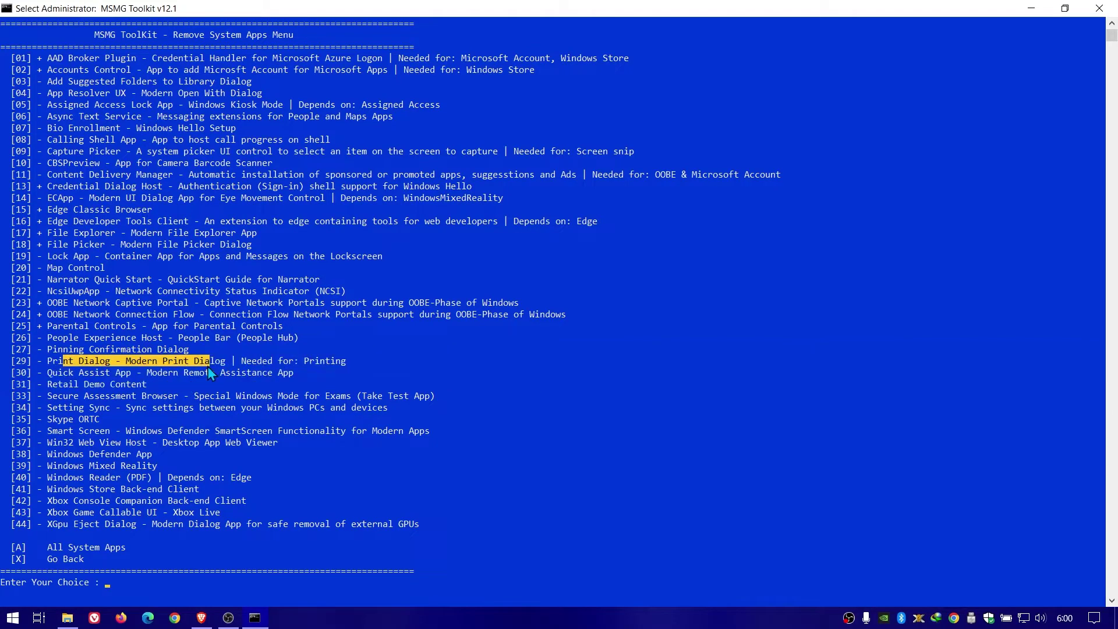
pyautogui.write('29')
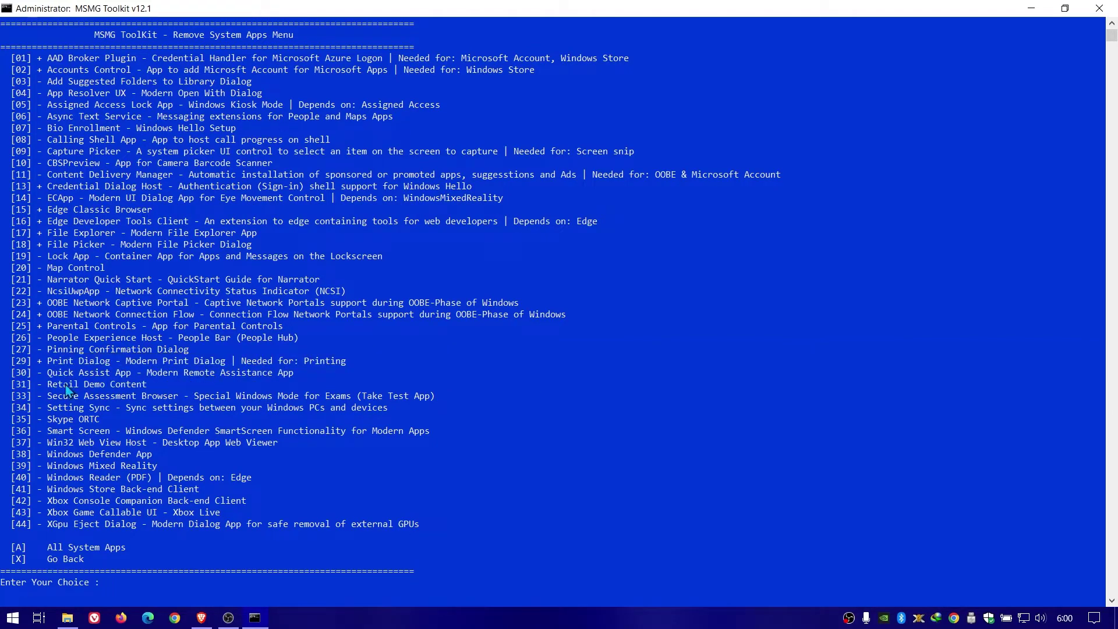
# Step: Keep the Setting Sync system app in the image
pyautogui.moveTo(179, 372); pyautogui.dragTo(311, 375)
pyautogui.moveTo(86, 384); pyautogui.dragTo(210, 395)
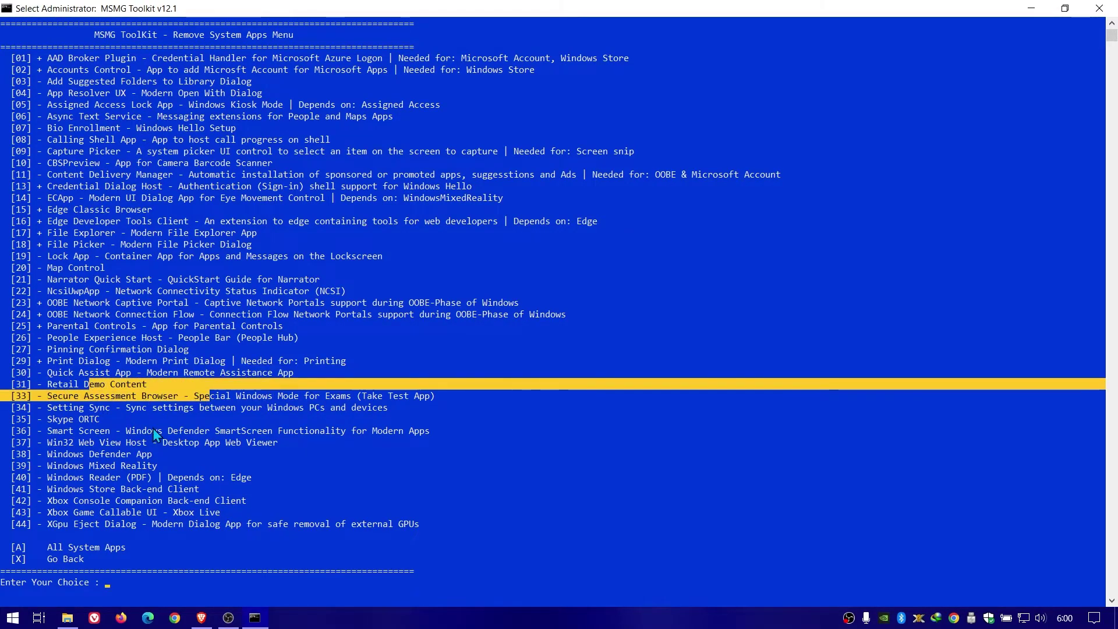
pyautogui.click(197, 410)
pyautogui.moveTo(119, 396); pyautogui.dragTo(257, 396)
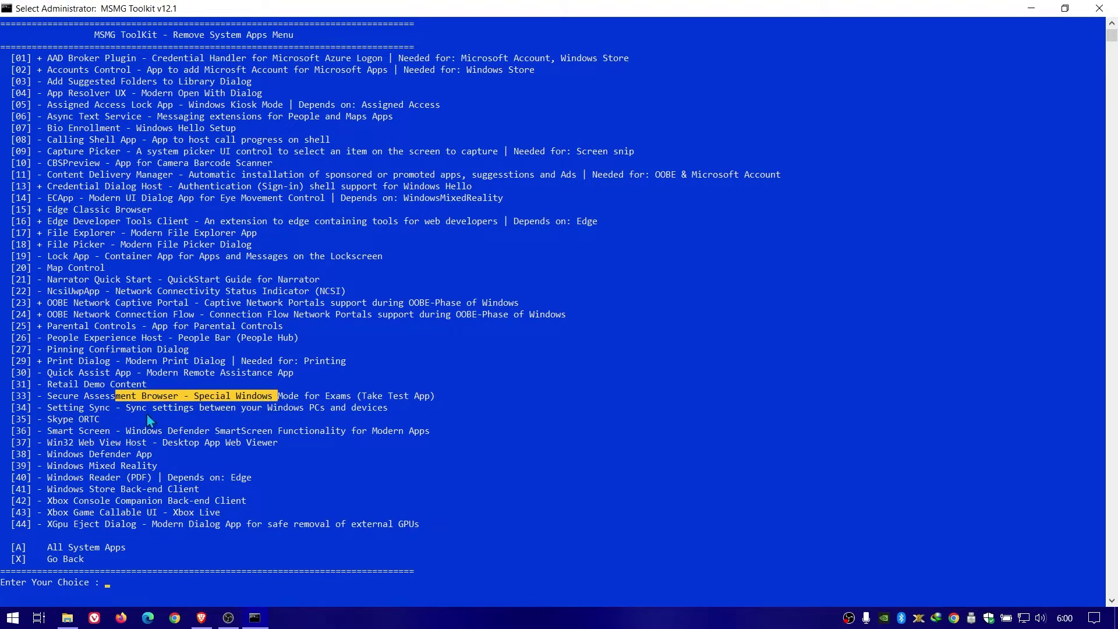
pyautogui.moveTo(61, 410); pyautogui.dragTo(208, 428)
pyautogui.click(76, 407)
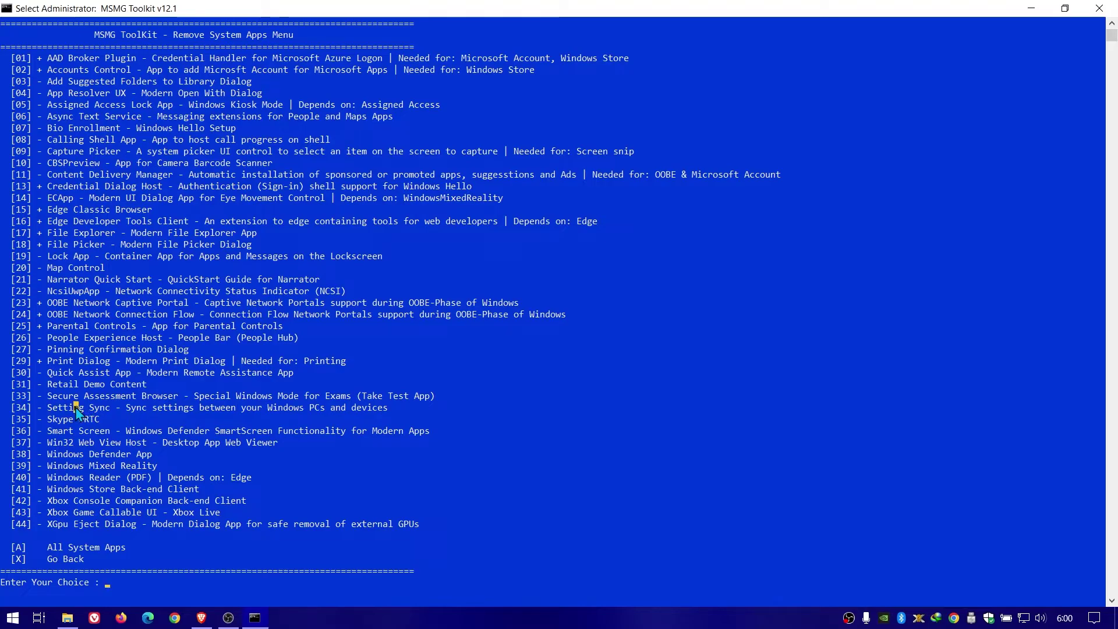
pyautogui.write('34')
pyautogui.press('Return')
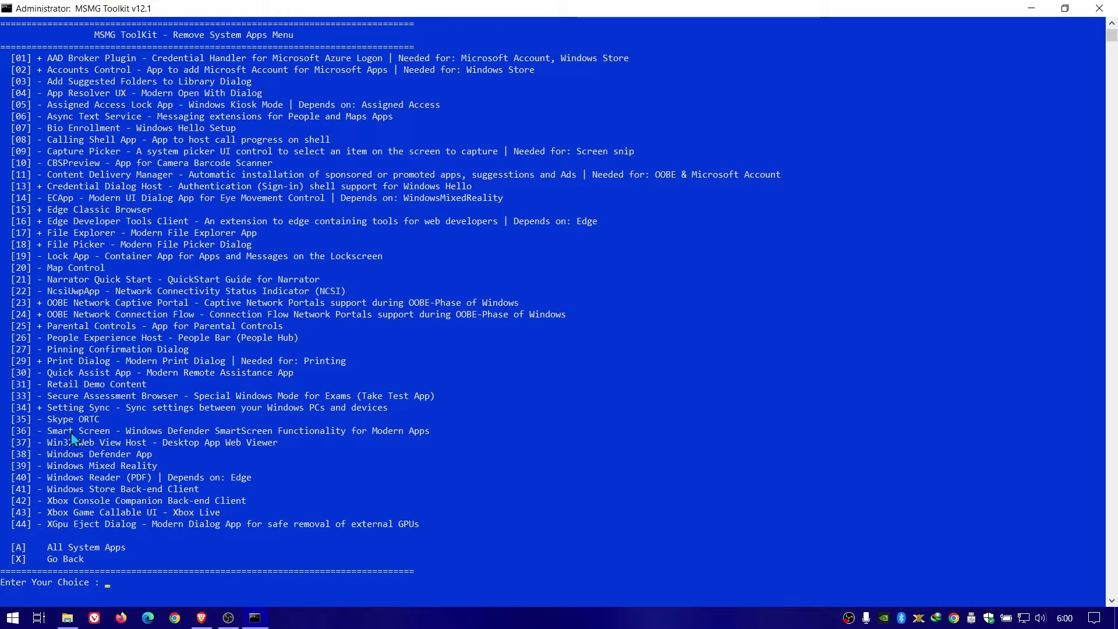
# Step: Keep the Smart Screen system app for Windows Defender SmartScreen functionality in the image
pyautogui.moveTo(71, 436); pyautogui.dragTo(127, 432)
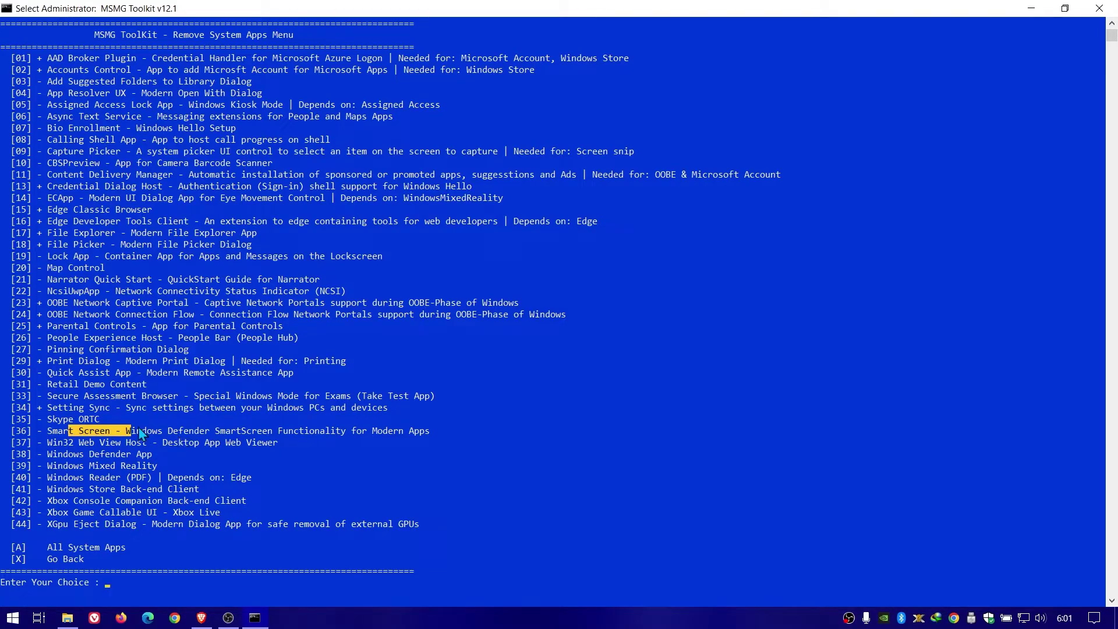
pyautogui.click(157, 431)
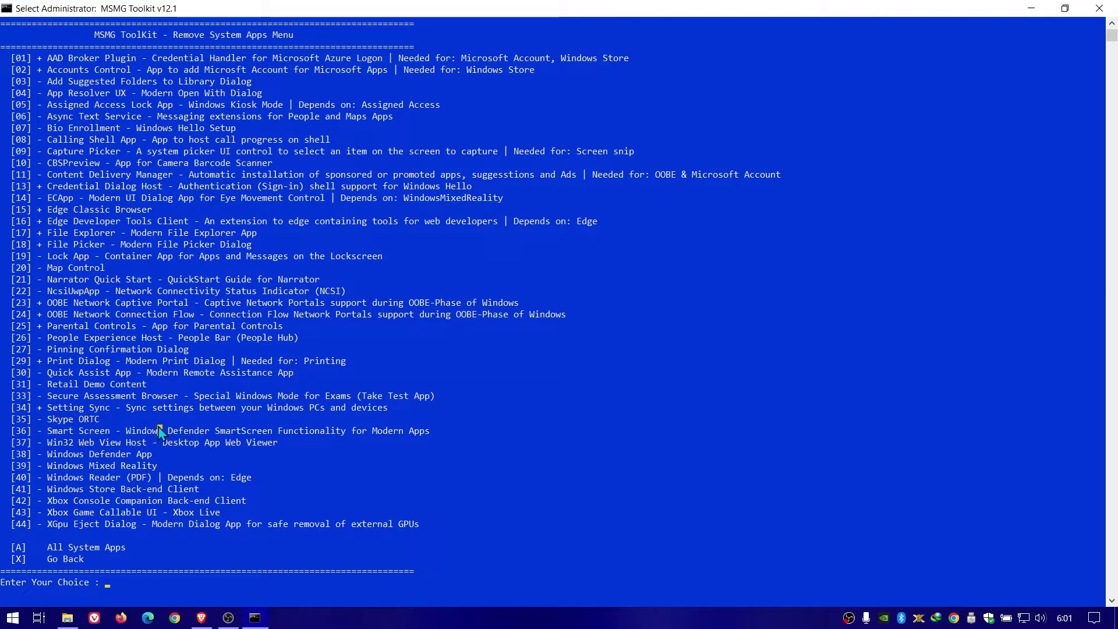
pyautogui.write('36')
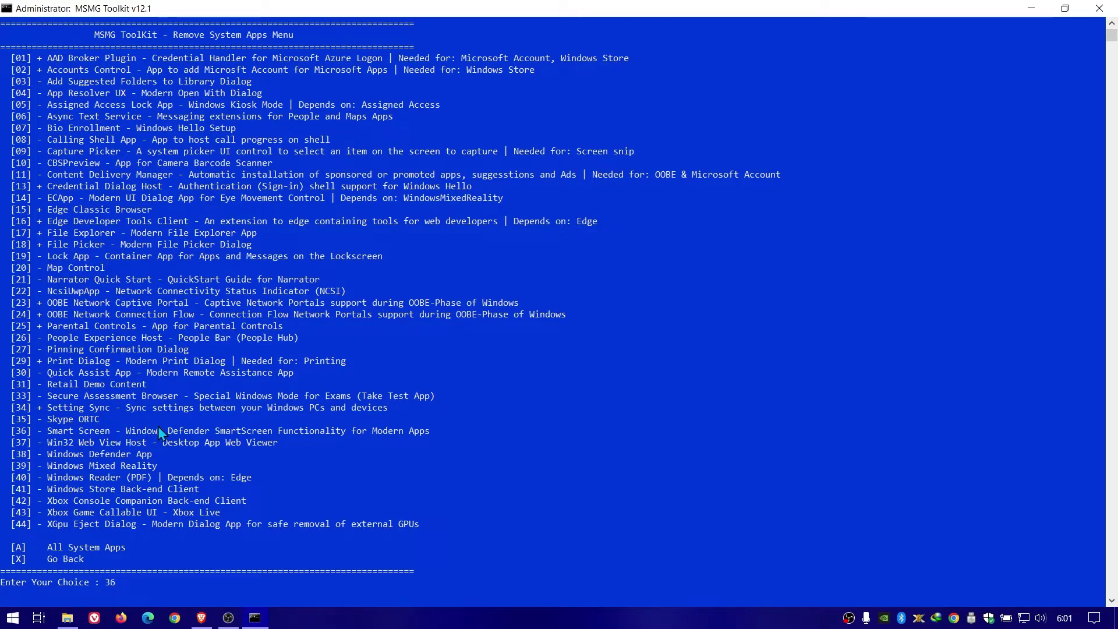
pyautogui.press('Return')
# Step: Keep the Win32 Web View Host and Windows Defender App system apps in the image
pyautogui.moveTo(70, 442); pyautogui.dragTo(130, 446)
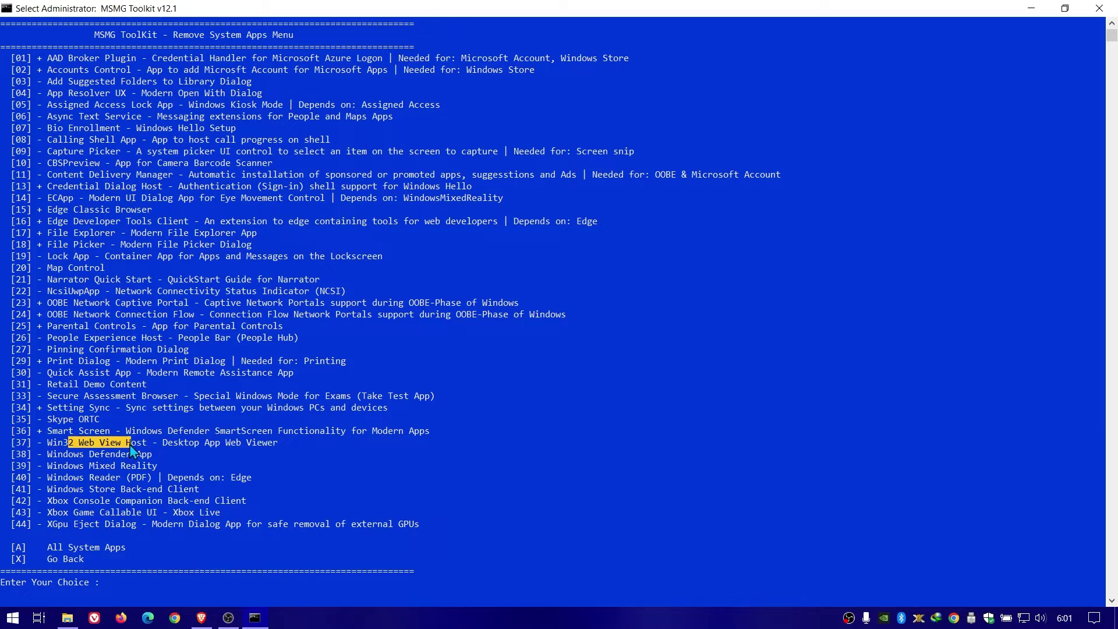
pyautogui.click(138, 444)
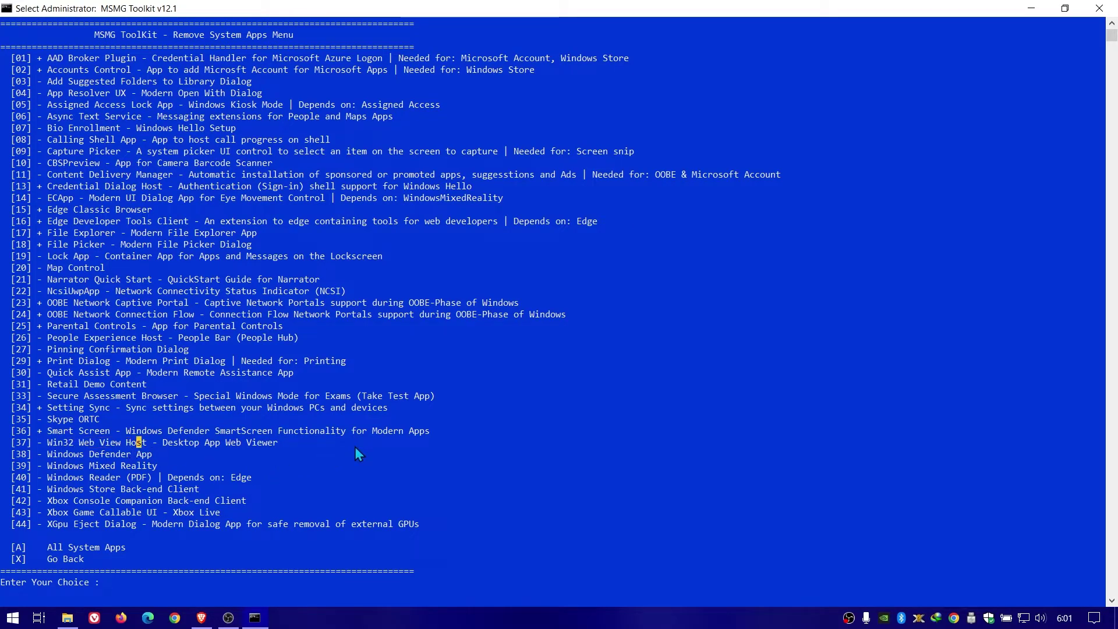
pyautogui.press('Escape')
pyautogui.write('37')
pyautogui.press('Return')
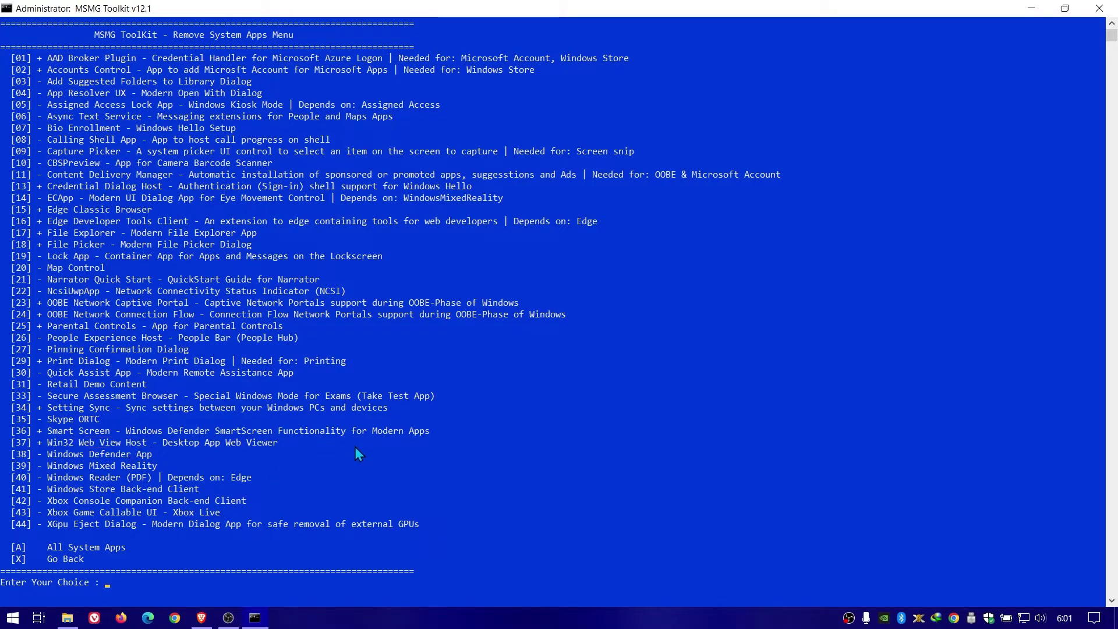
pyautogui.write('38')
pyautogui.press('Return')
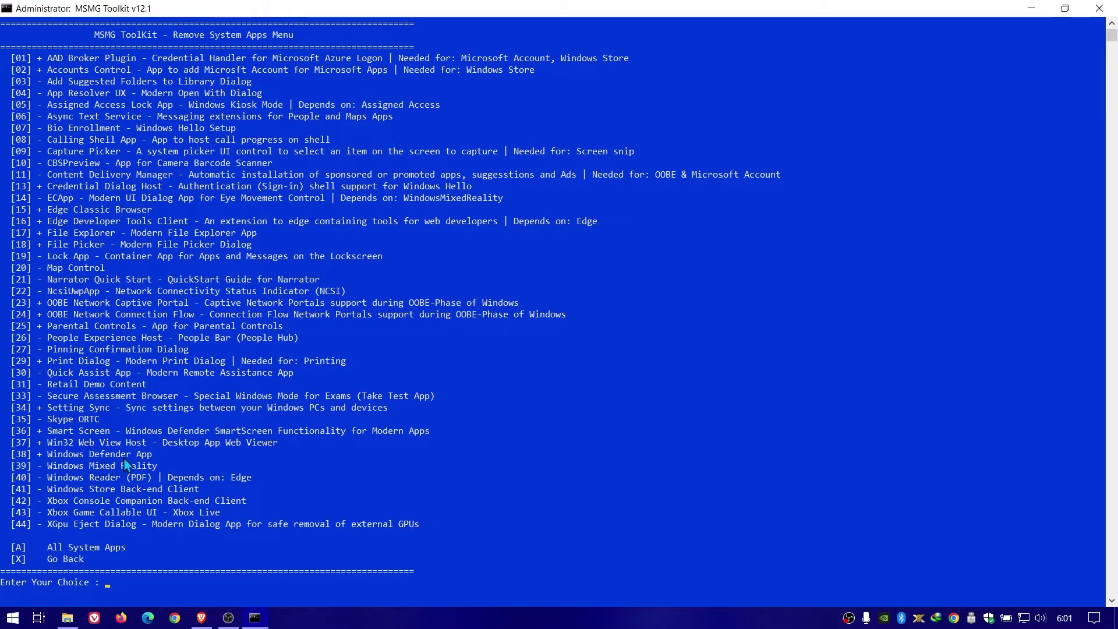
# Step: Keep Windows Reader (PDF) and the Windows Store Back-end Client in the image
pyautogui.click(56, 477)
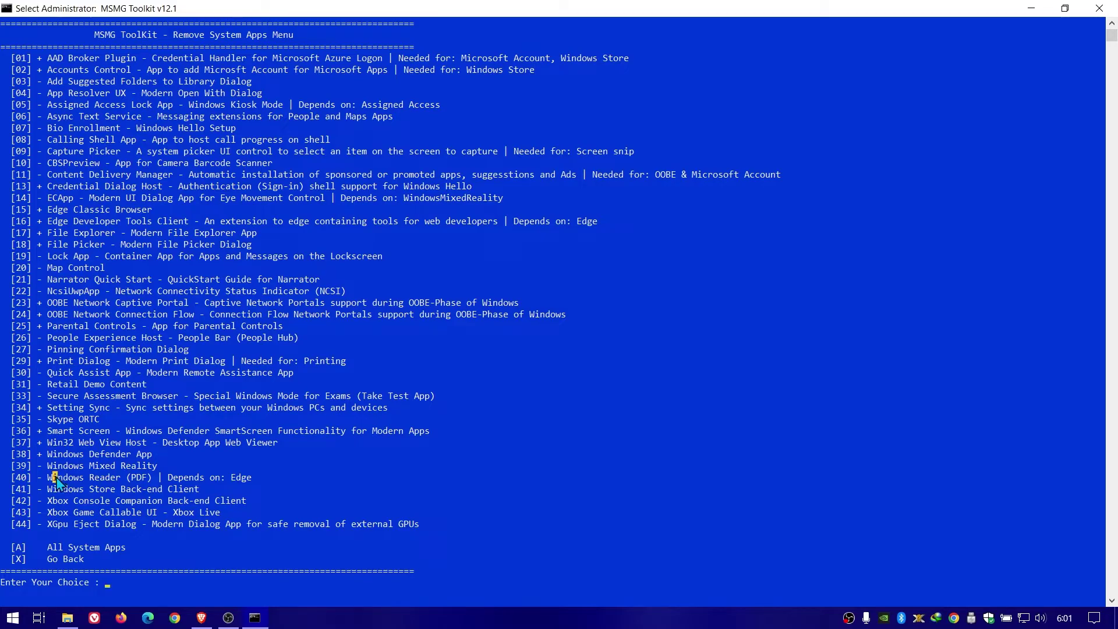
pyautogui.write('40')
pyautogui.press('Return')
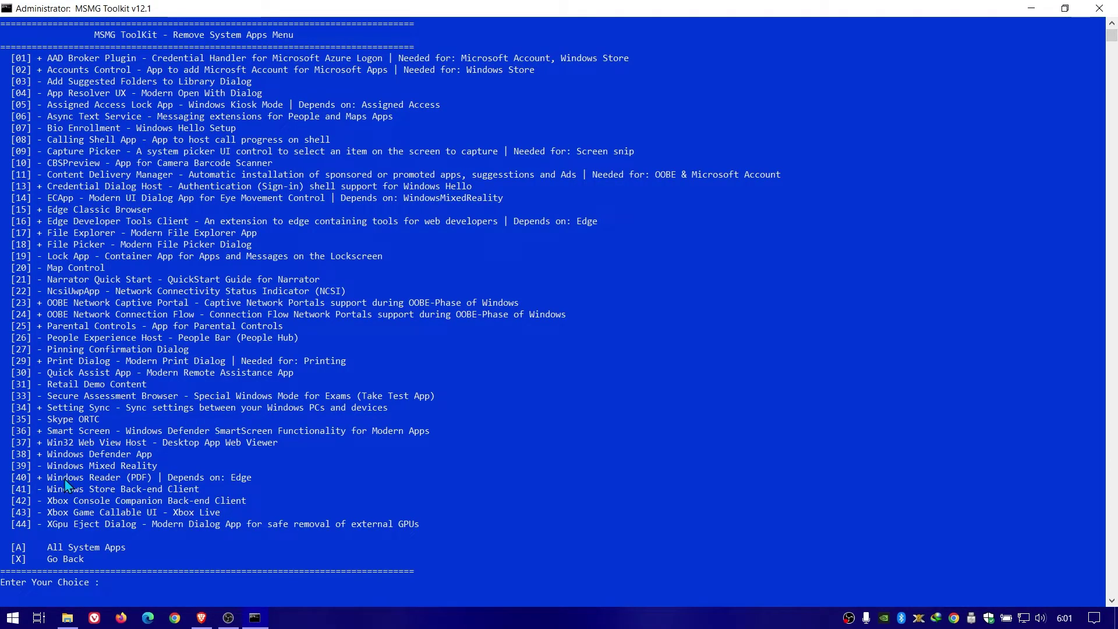
pyautogui.moveTo(76, 490); pyautogui.dragTo(81, 478)
pyautogui.click(94, 491)
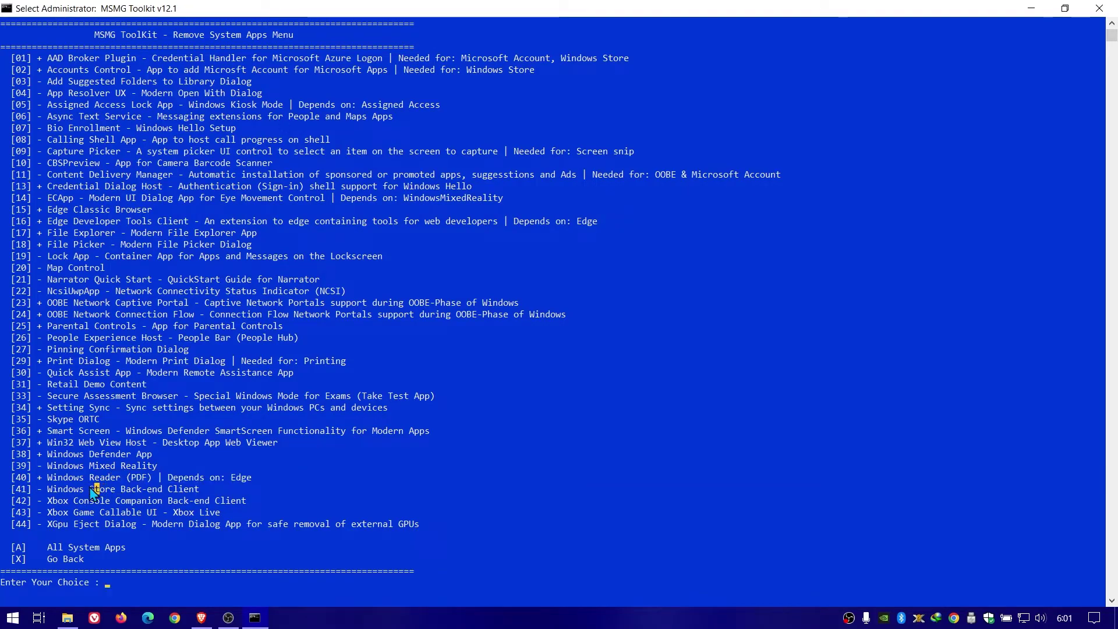
pyautogui.write('41')
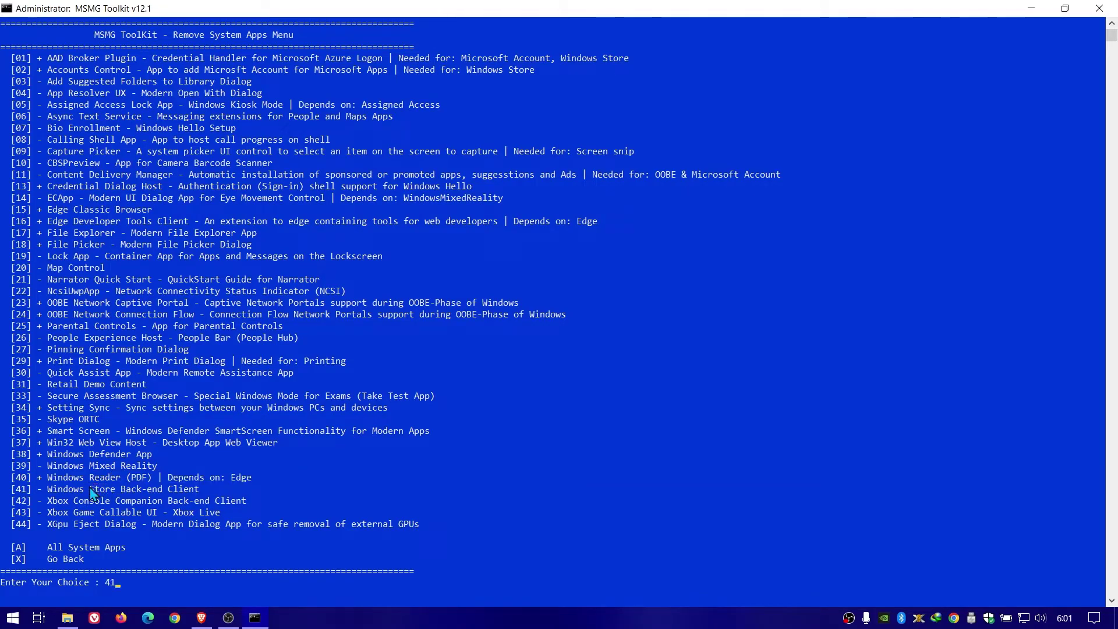
pyautogui.press('Return')
# Step: Leave the system apps removal list and open the Windows Apps removal list
pyautogui.write('x')
pyautogui.press('Return')
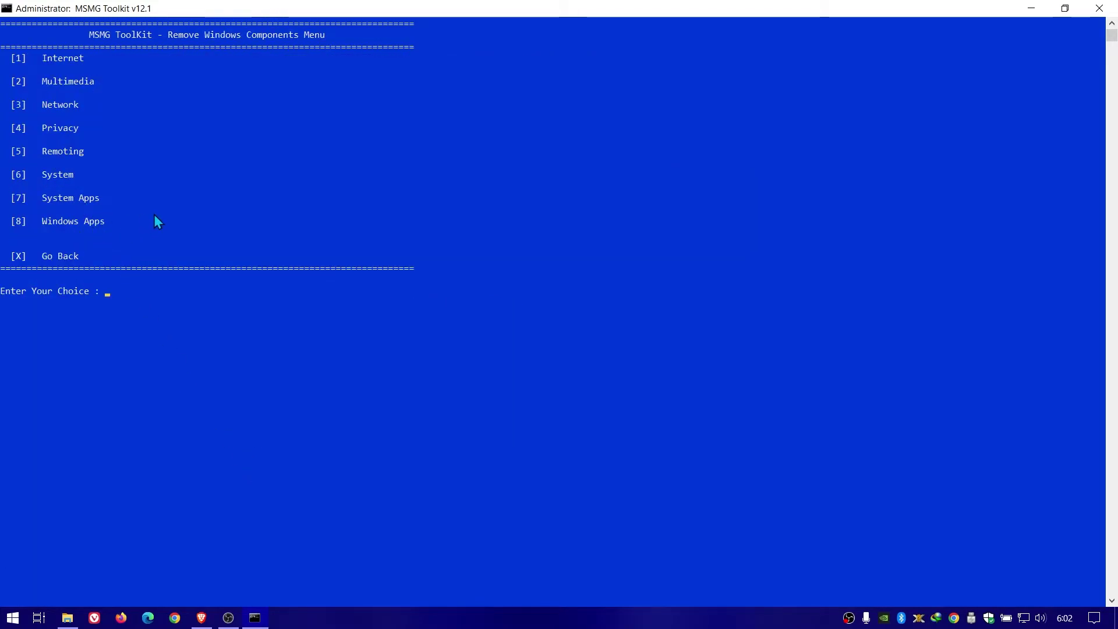
pyautogui.write('8')
pyautogui.press('Return')
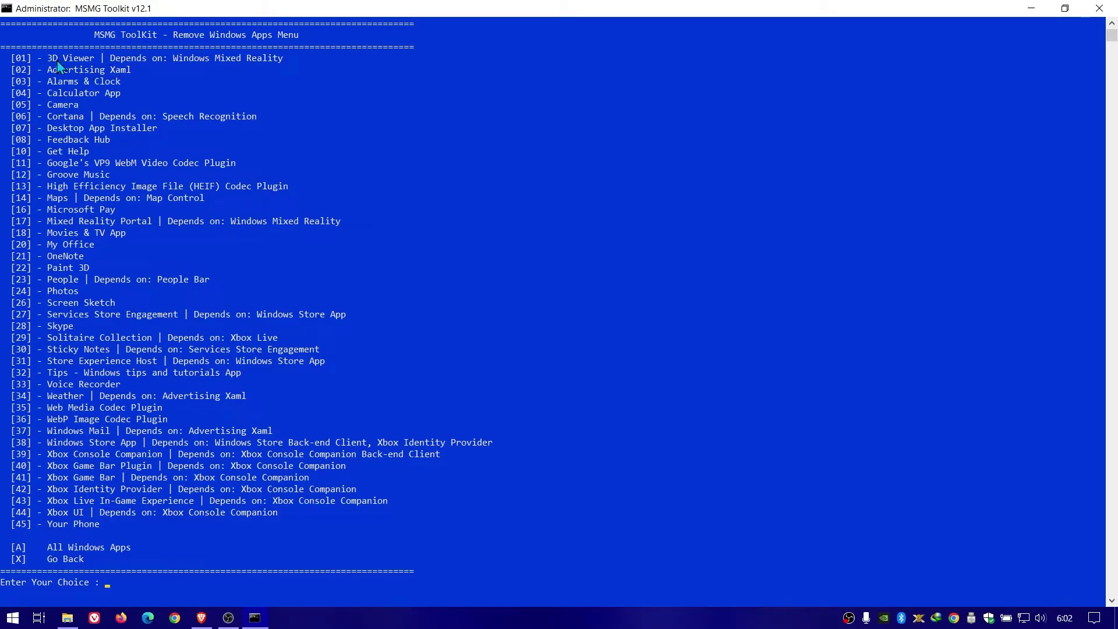
# Step: Keep the Alarms & Clock, Calculator and Camera Windows apps in the image
pyautogui.moveTo(51, 58); pyautogui.dragTo(131, 71)
pyautogui.click(133, 70)
pyautogui.click(81, 82)
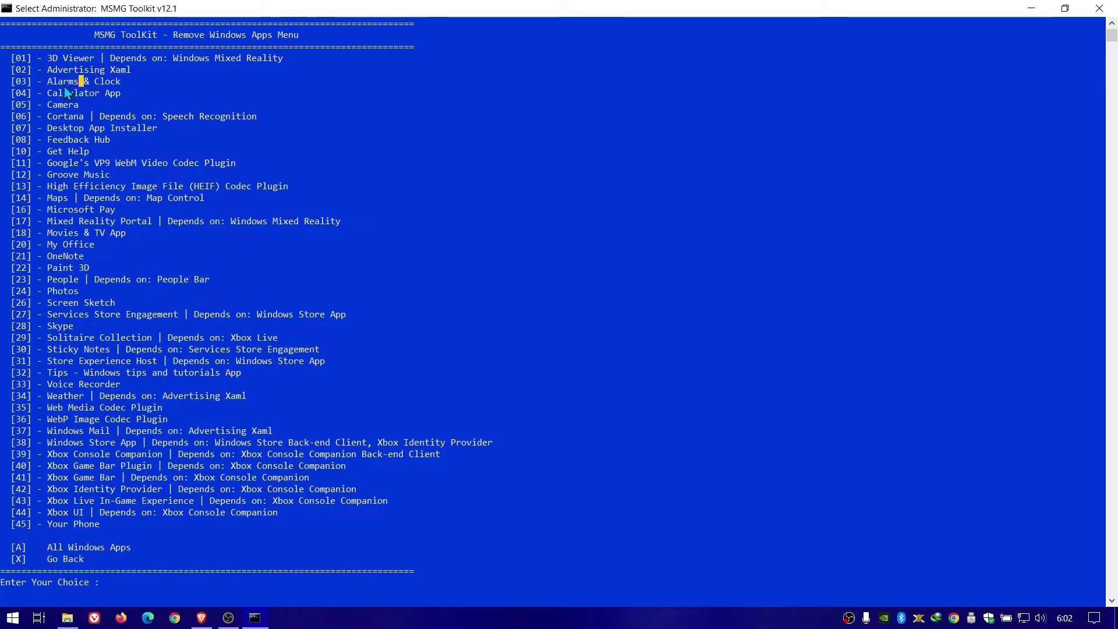
pyautogui.write('03')
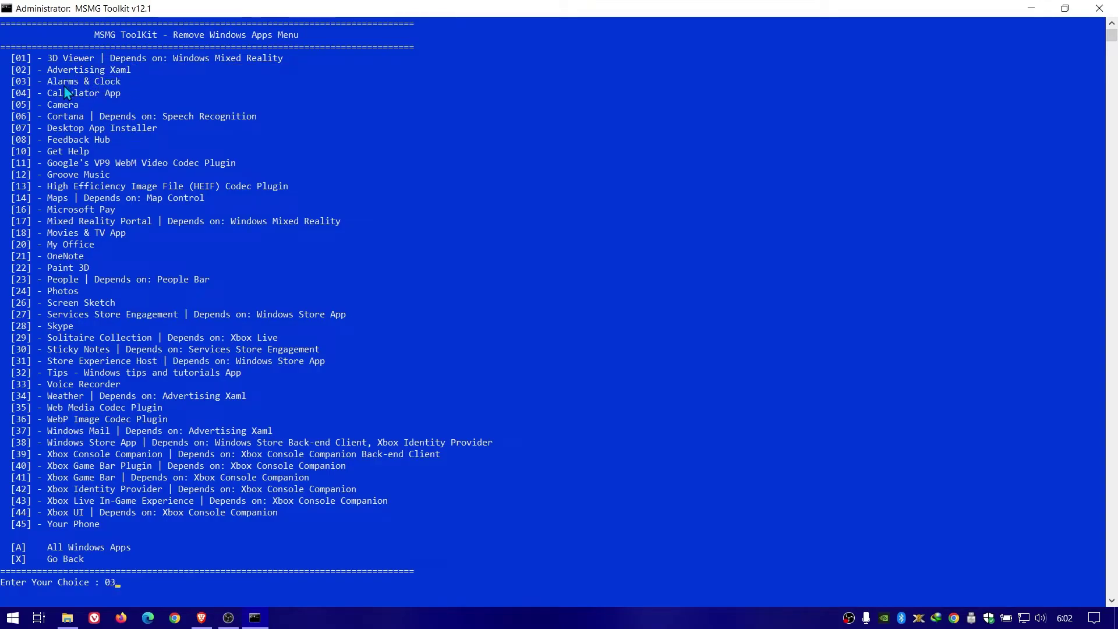
pyautogui.press('Return')
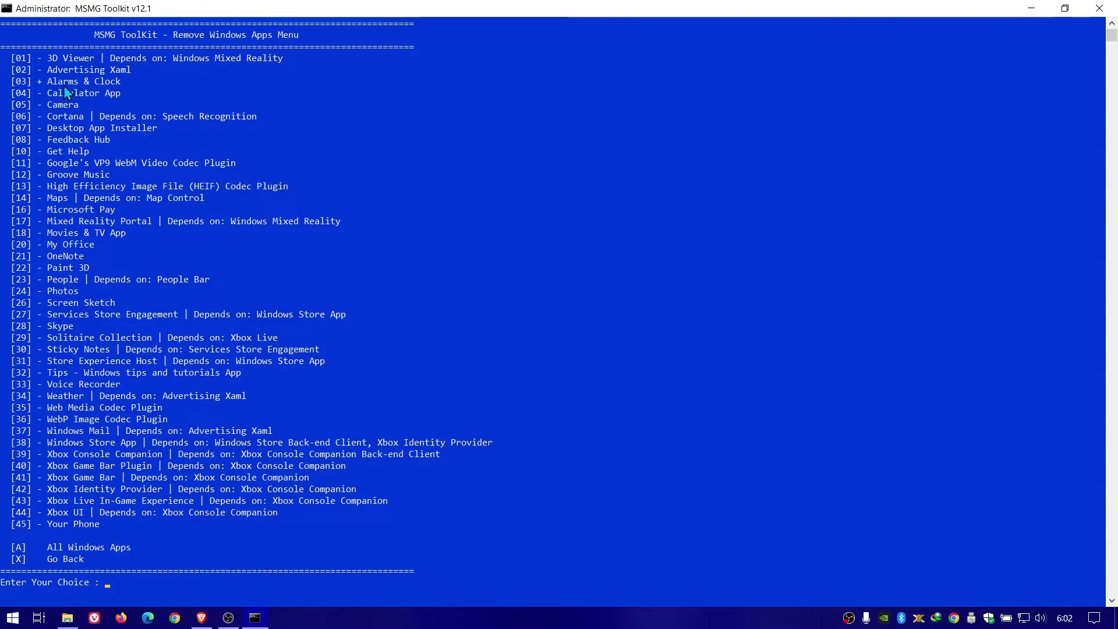
pyautogui.write('04')
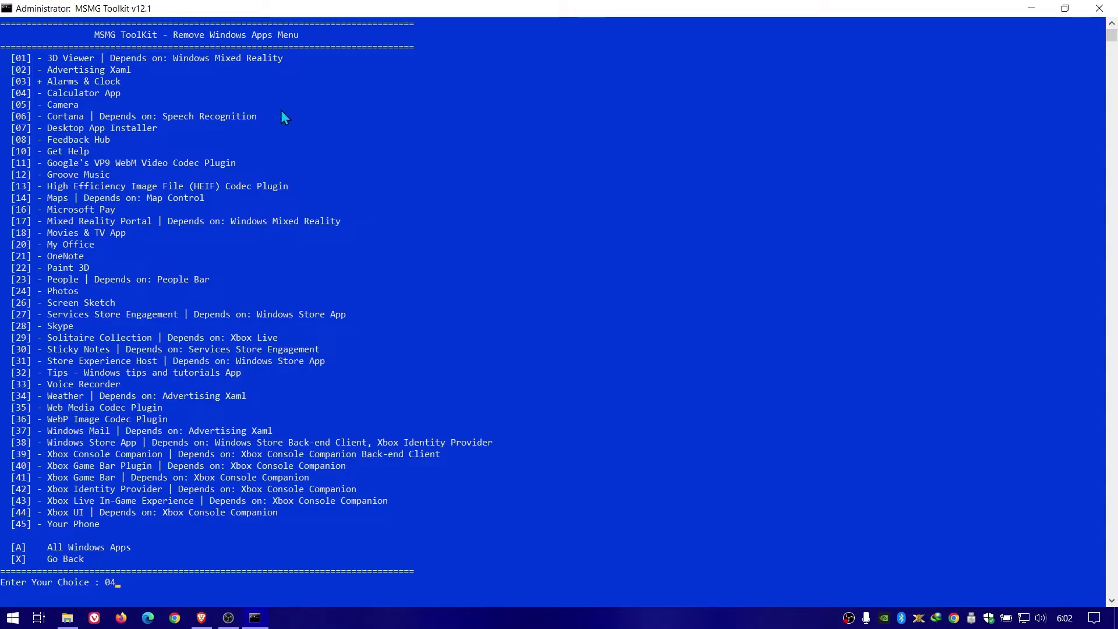
pyautogui.press('Return')
pyautogui.press('Return')
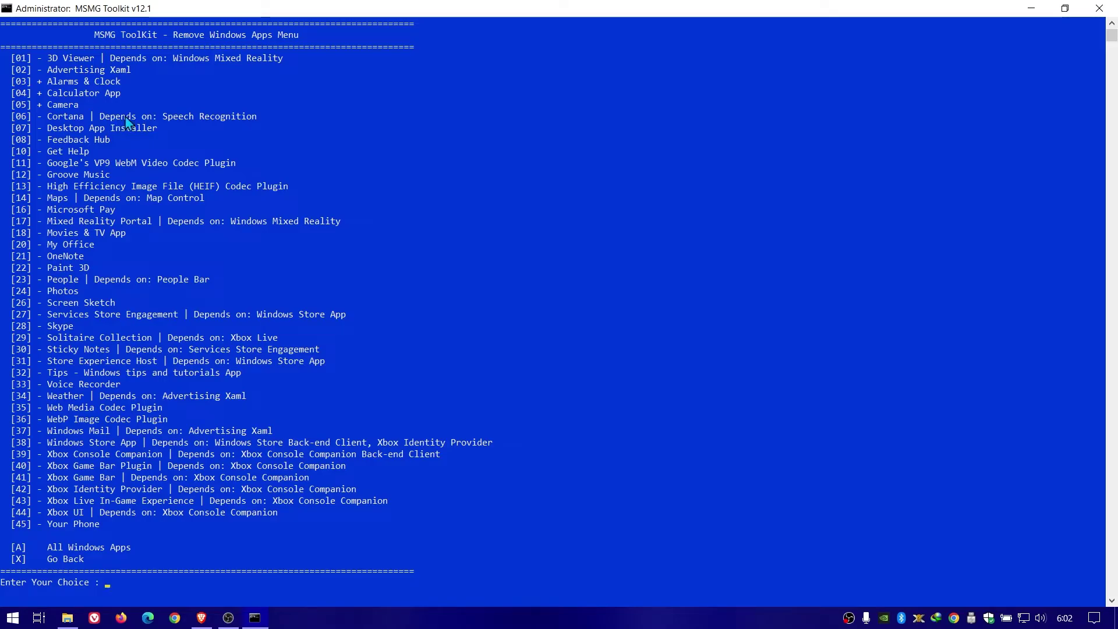
# Step: Keep the Desktop App Installer Windows app in the image
pyautogui.click(64, 129)
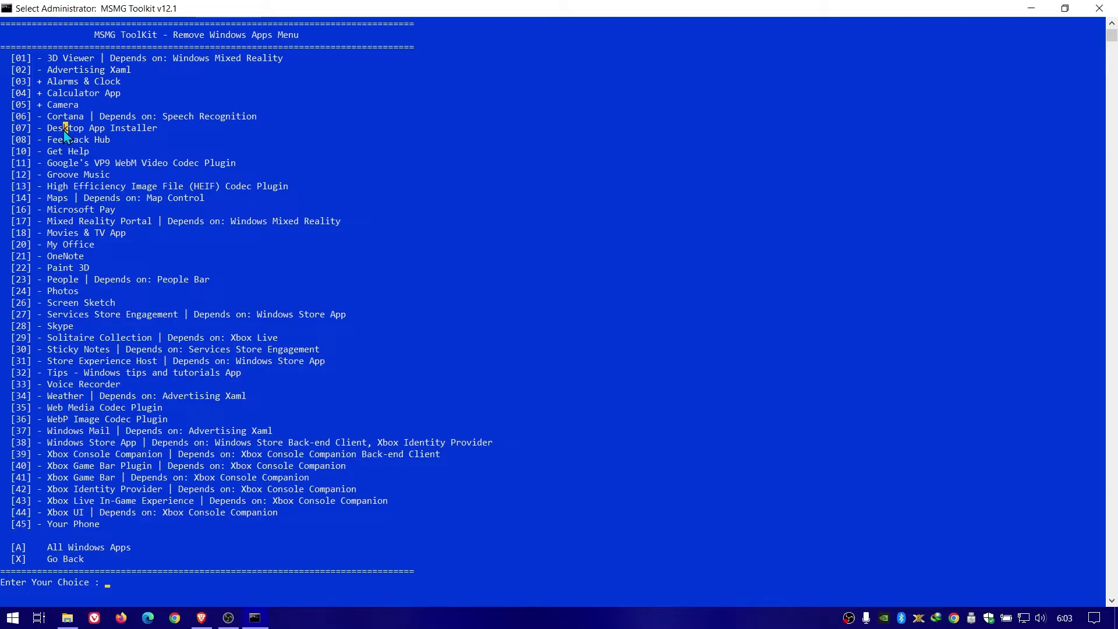
pyautogui.write('07')
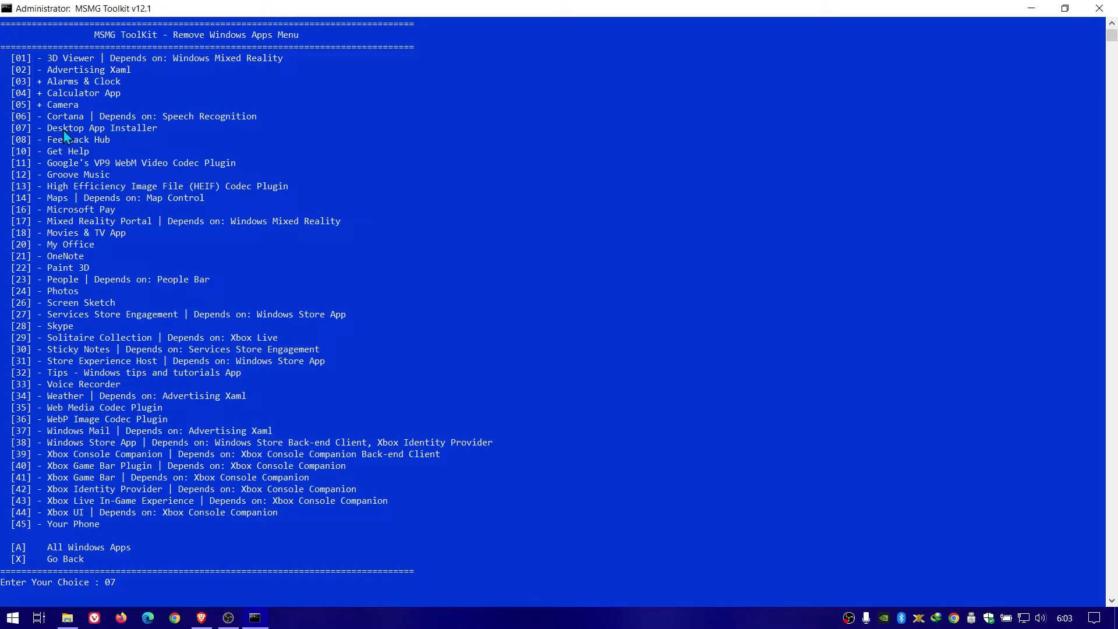
pyautogui.press('Return')
# Step: Keep Google's VP9 WebM Video Codec Plugin and the High Efficiency Image File (HEIF) Codec Plugin in the image
pyautogui.moveTo(71, 140)
pyautogui.mouseDown()
pyautogui.moveTo(199, 153)
pyautogui.moveTo(233, 169)
pyautogui.mouseUp()
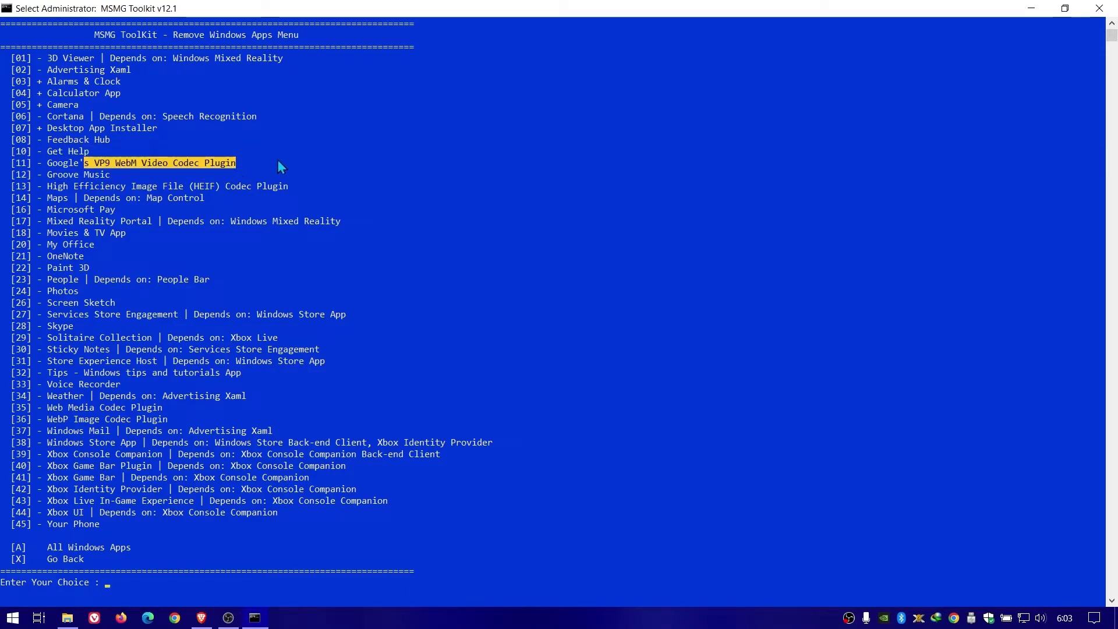
pyautogui.click(264, 163)
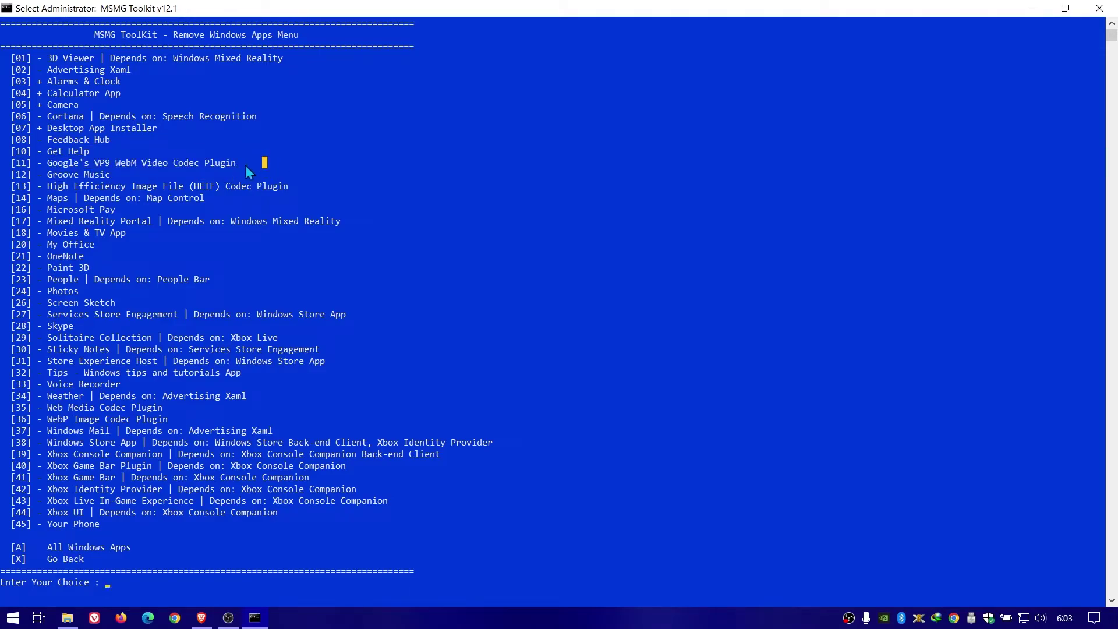
pyautogui.press('Escape')
pyautogui.write('11')
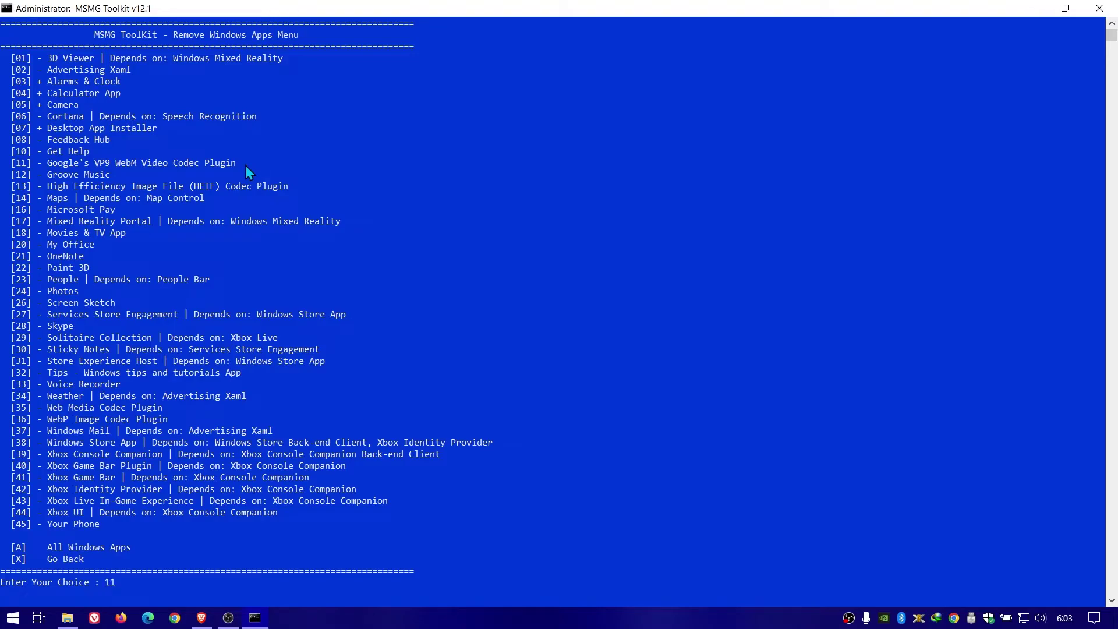
pyautogui.press('Return')
pyautogui.click(88, 175)
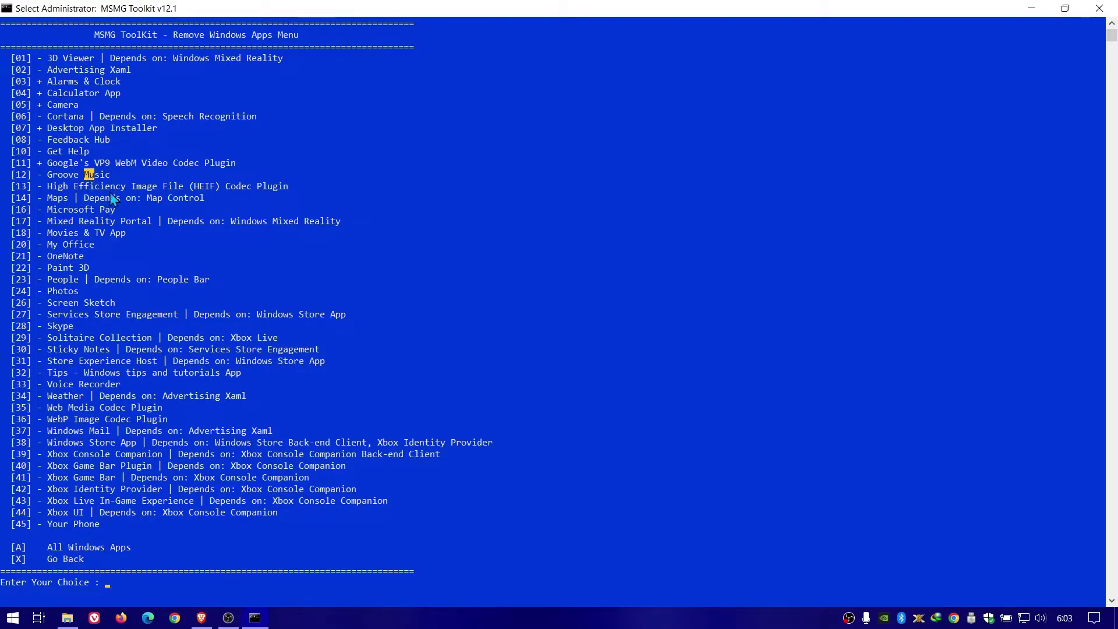
pyautogui.moveTo(76, 186); pyautogui.dragTo(264, 193)
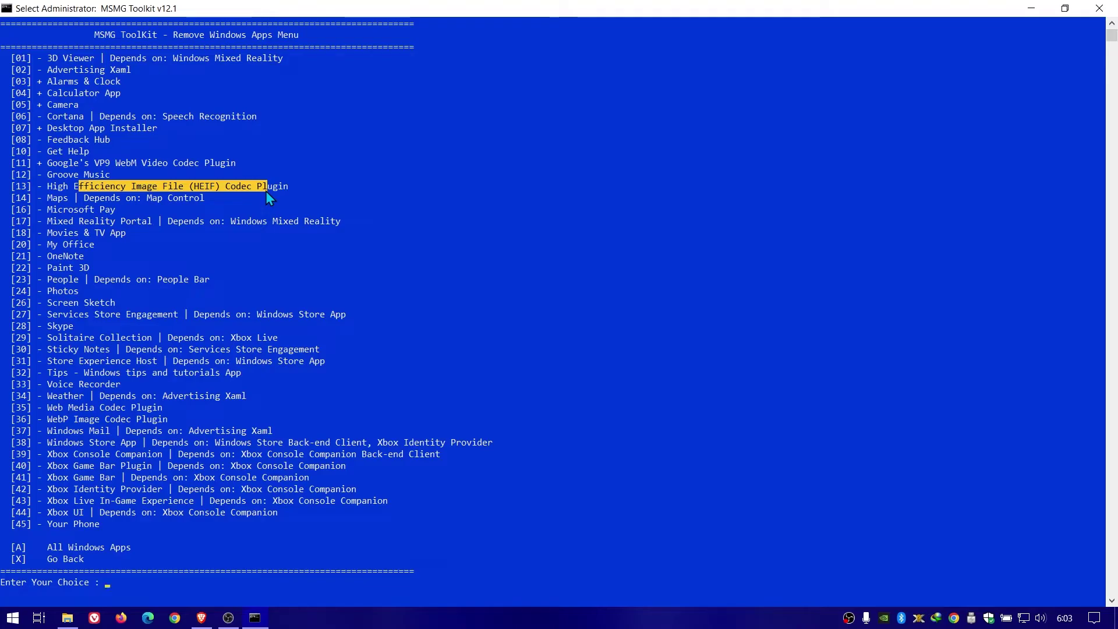
pyautogui.write('13')
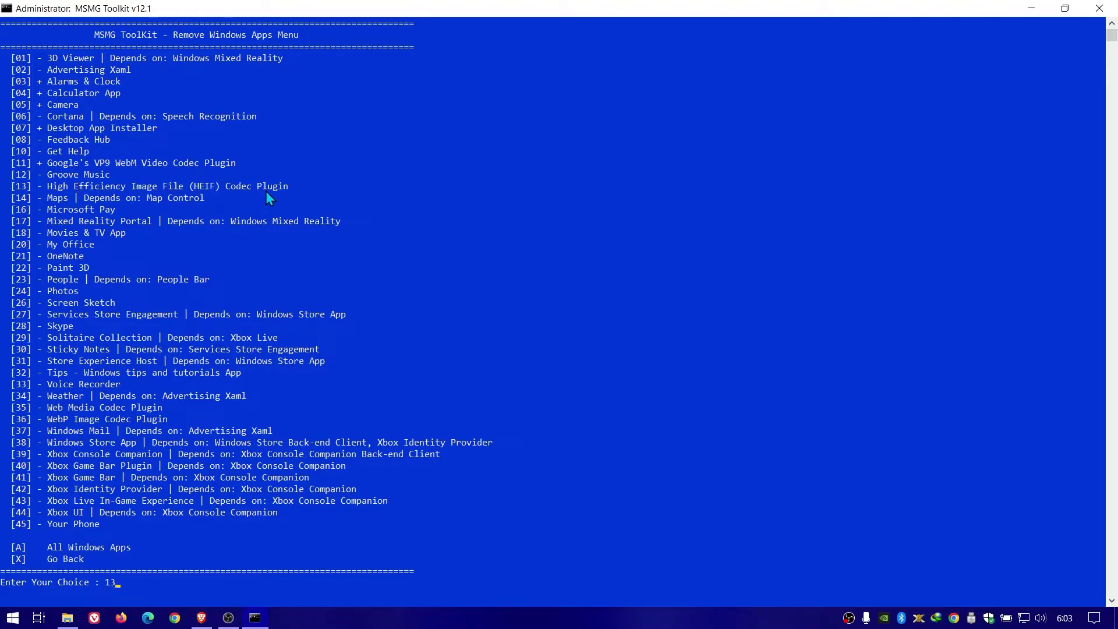
pyautogui.press('Return')
# Step: Keep the Photos Windows app in the image
pyautogui.moveTo(101, 198); pyautogui.dragTo(111, 234)
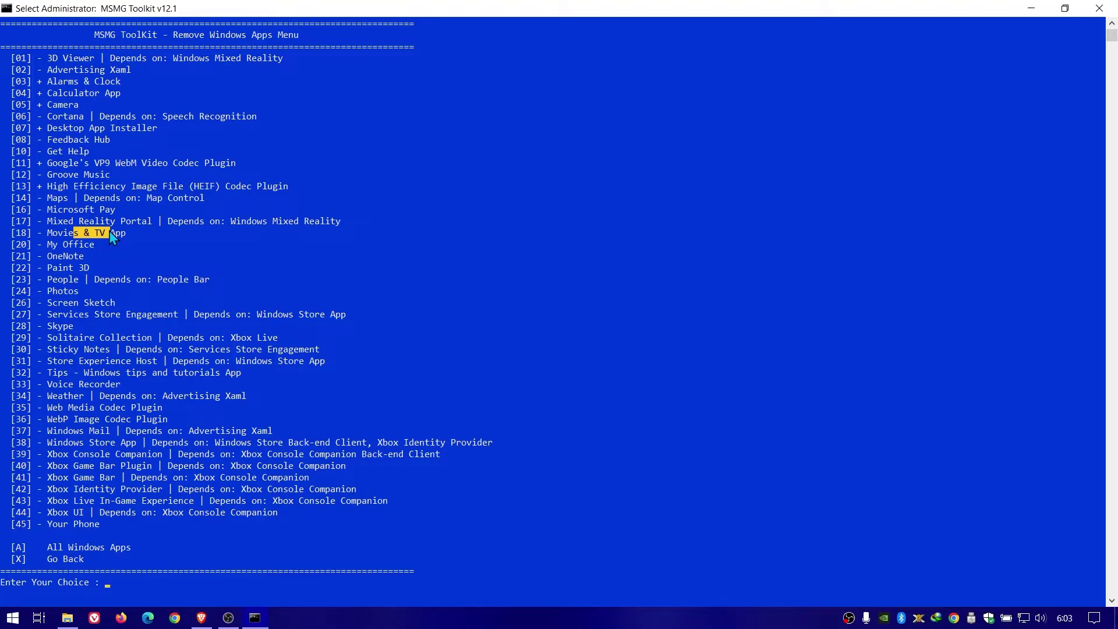
pyautogui.moveTo(102, 243)
pyautogui.mouseDown()
pyautogui.moveTo(60, 245)
pyautogui.moveTo(81, 292)
pyautogui.moveTo(70, 267)
pyautogui.moveTo(121, 281)
pyautogui.mouseUp()
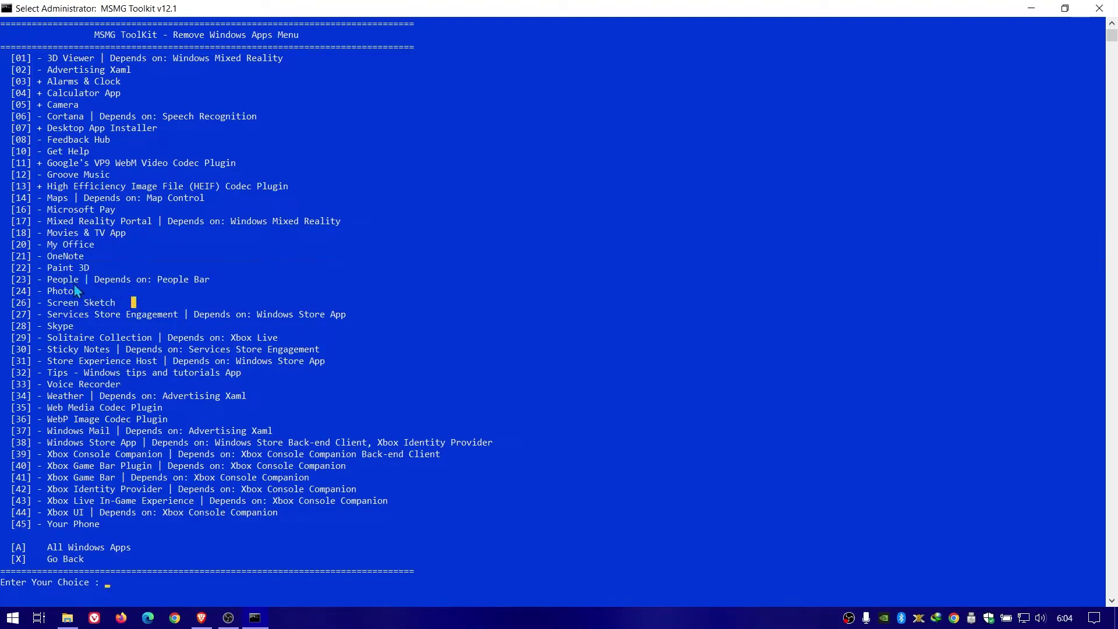
pyautogui.click(107, 337)
pyautogui.click(54, 291)
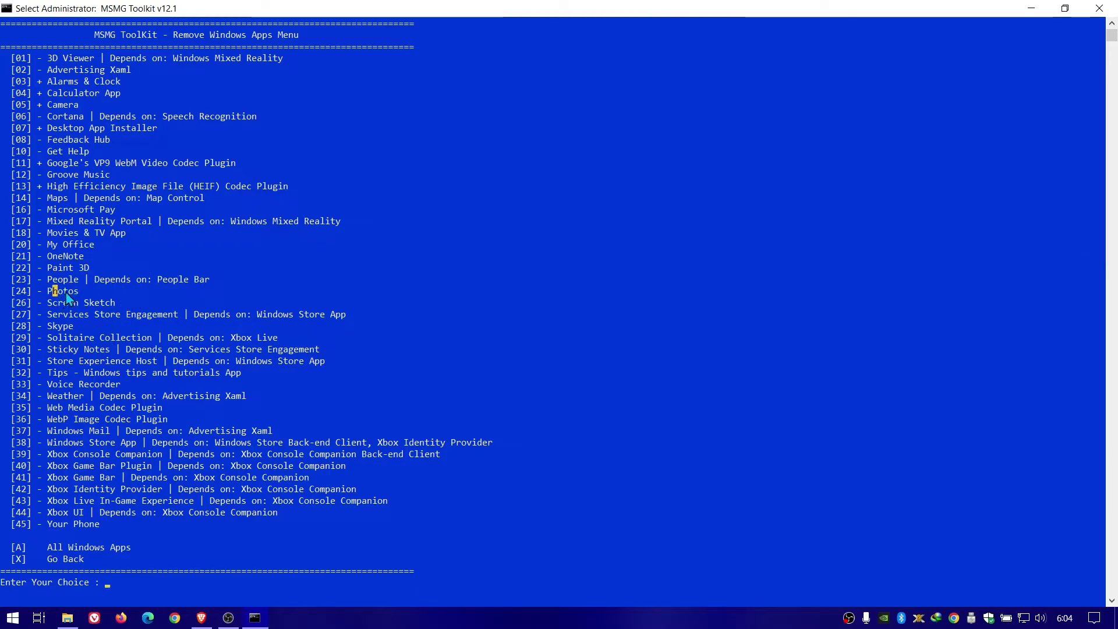
pyautogui.write('24')
pyautogui.press('Return')
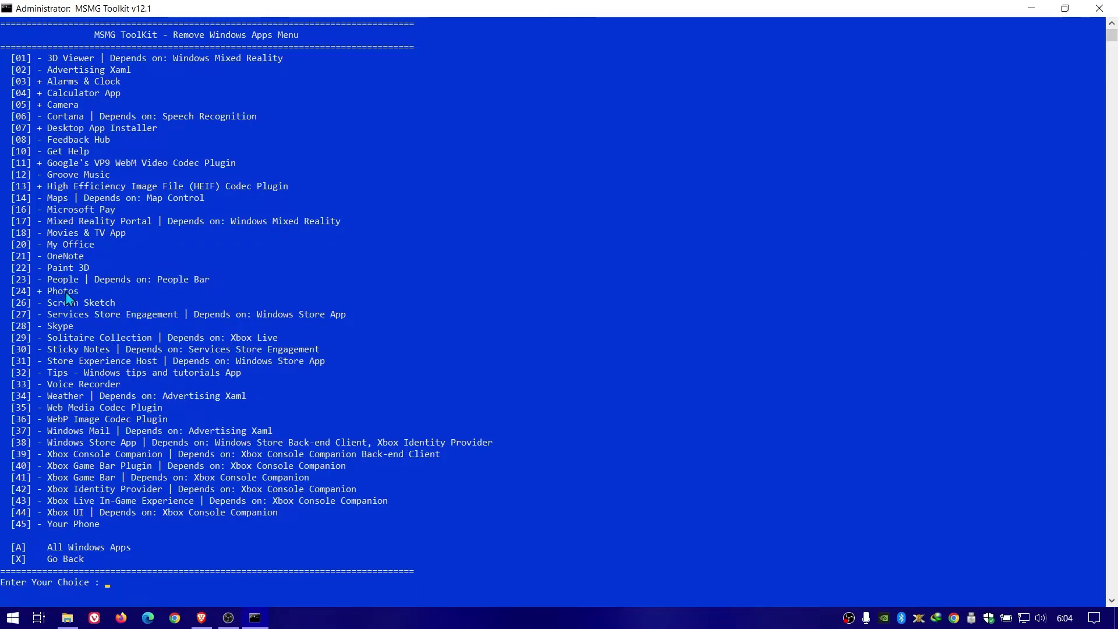
# Step: Keep the Services Store Engagement app, together with the Windows Store App it depends on, in the image
pyautogui.moveTo(95, 302); pyautogui.dragTo(125, 307)
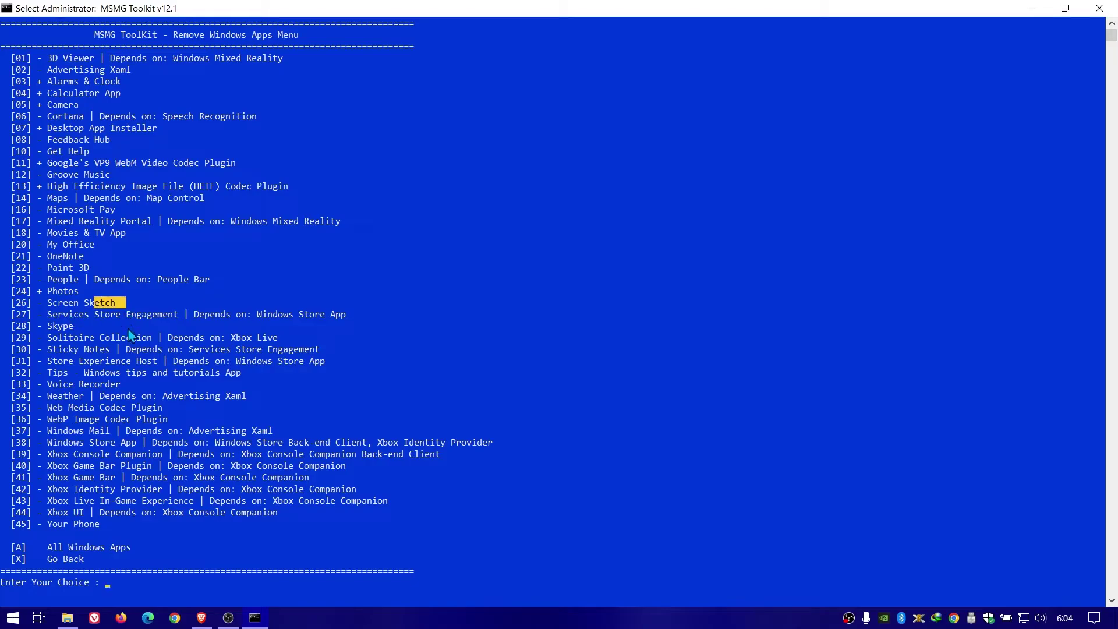
pyautogui.click(86, 313)
pyautogui.write('27')
pyautogui.press('Return')
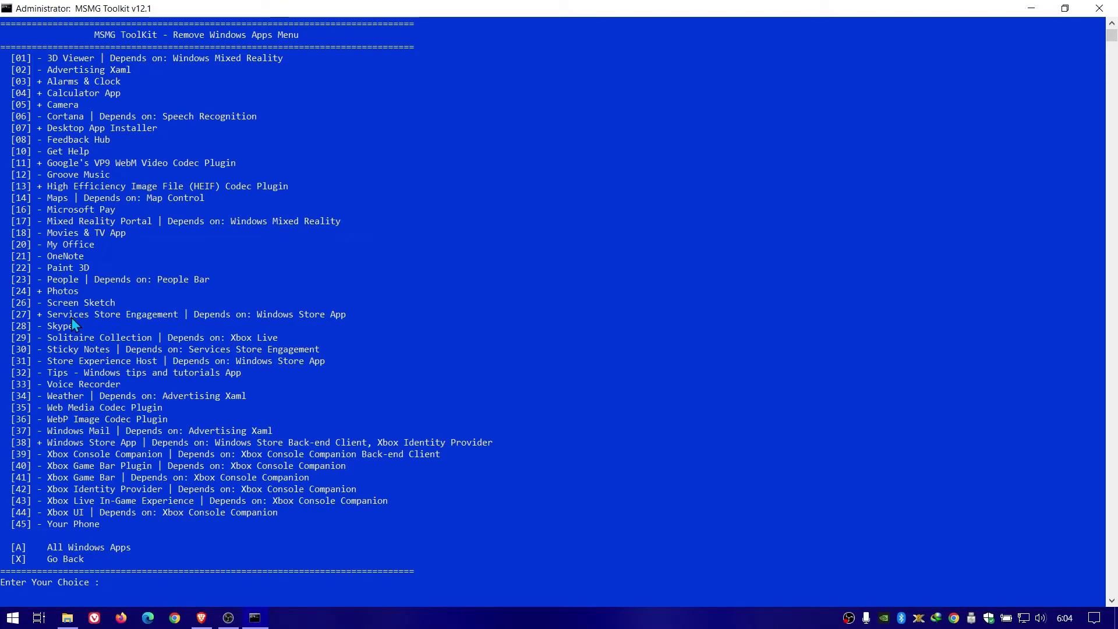
# Step: Keep the Store Experience Host Windows app in the image
pyautogui.moveTo(58, 337); pyautogui.dragTo(105, 337)
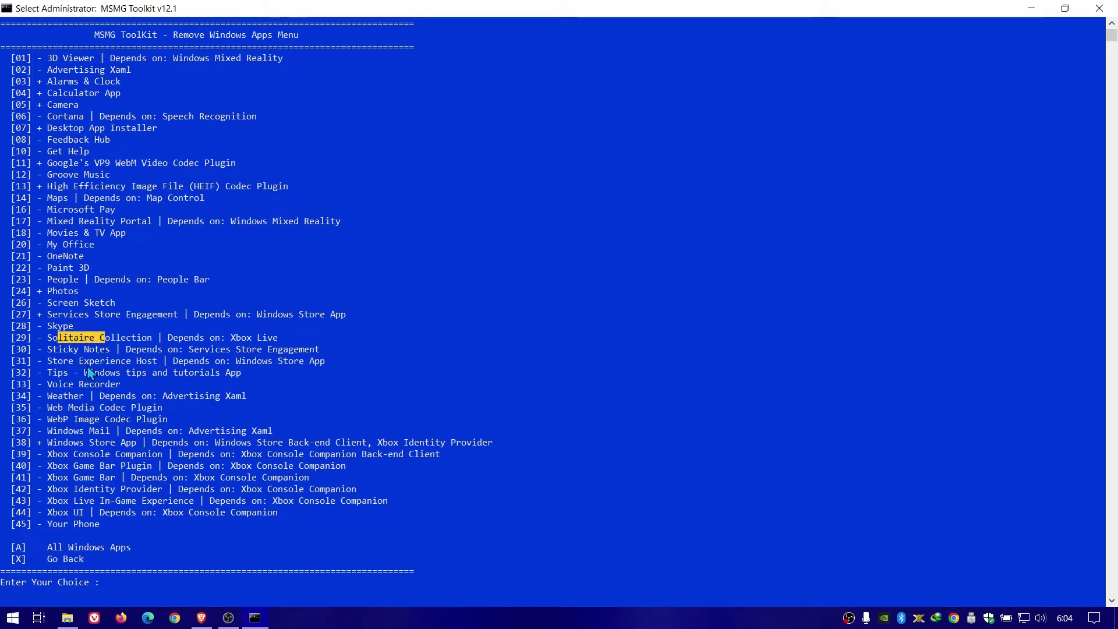
pyautogui.press('Right')
pyautogui.hotkey('shift', 'Right')
pyautogui.hotkey('shift', 'Right')
pyautogui.hotkey('shift', 'Right')
pyautogui.moveTo(78, 348); pyautogui.dragTo(215, 337)
pyautogui.click(164, 430)
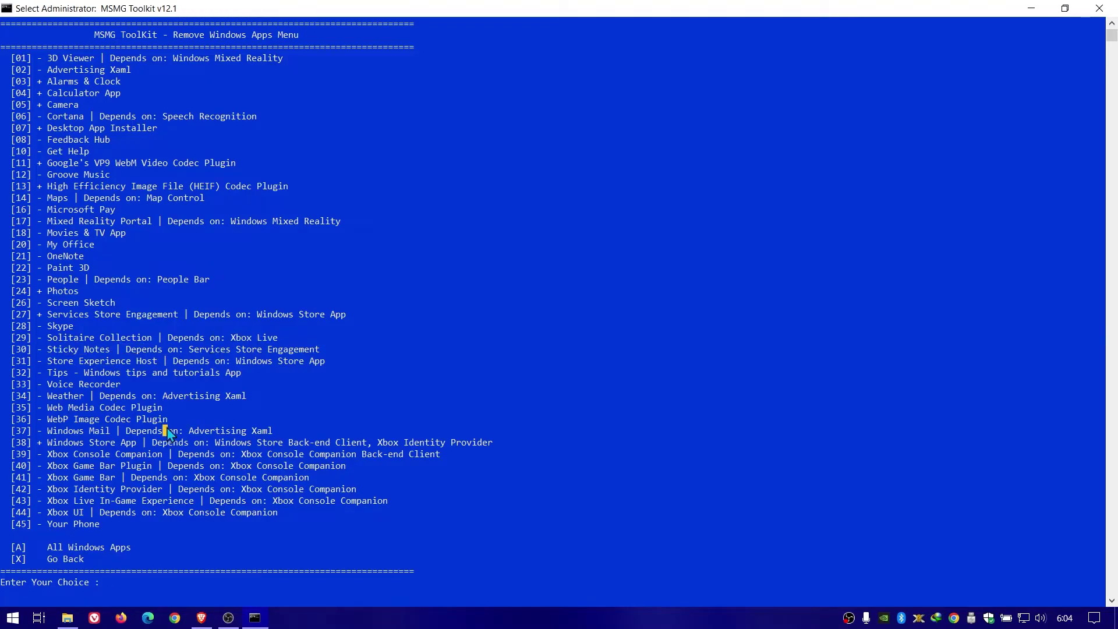
pyautogui.moveTo(68, 363); pyautogui.dragTo(155, 362)
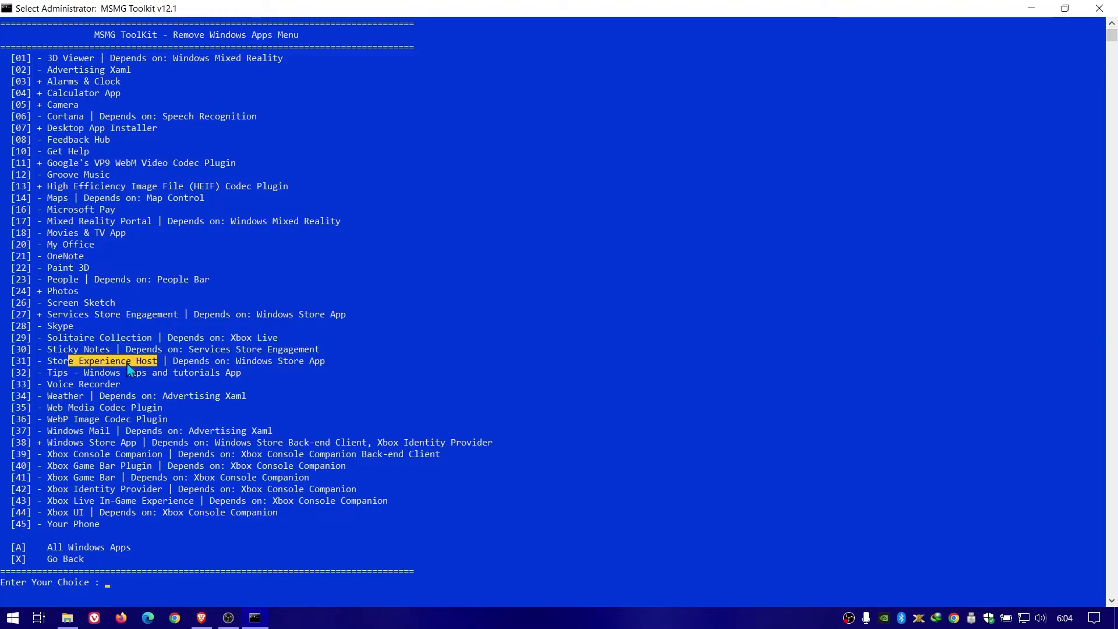
pyautogui.write('31')
pyautogui.press('Return')
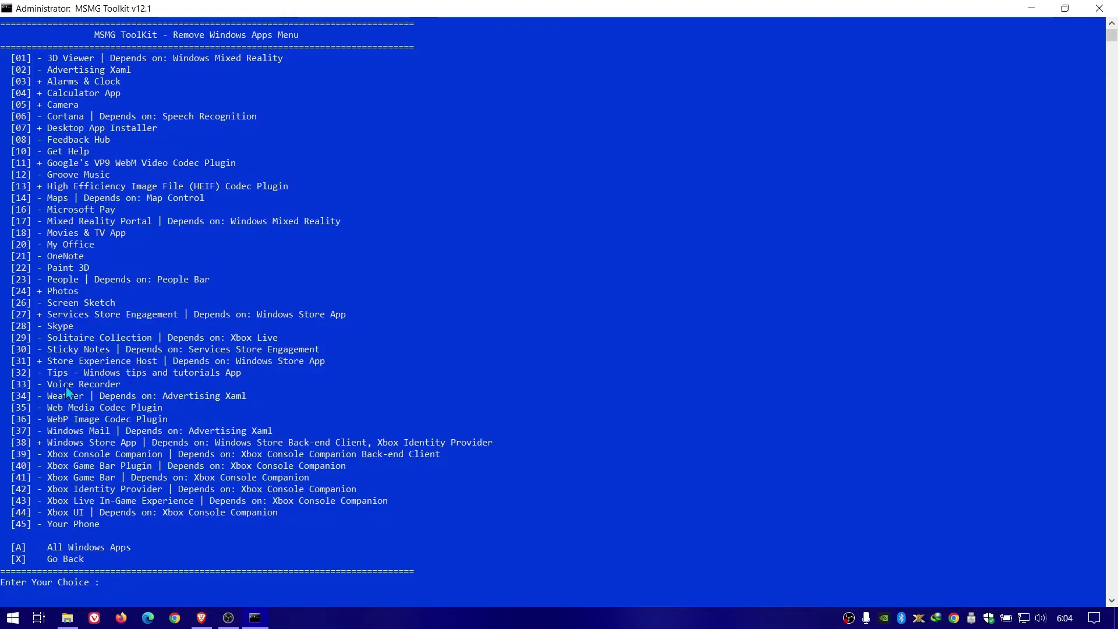
# Step: Keep the Web Media Codec Plugin and the WebP Image Codec Plugin in the image
pyautogui.moveTo(67, 389); pyautogui.dragTo(123, 373)
pyautogui.click(89, 393)
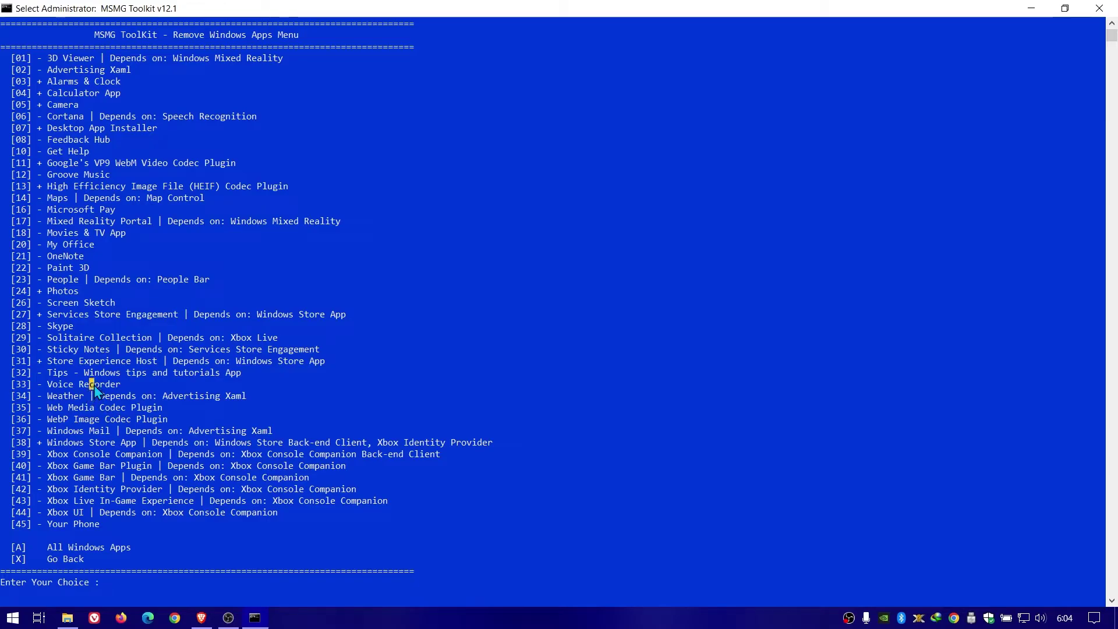
pyautogui.moveTo(100, 395); pyautogui.dragTo(185, 408)
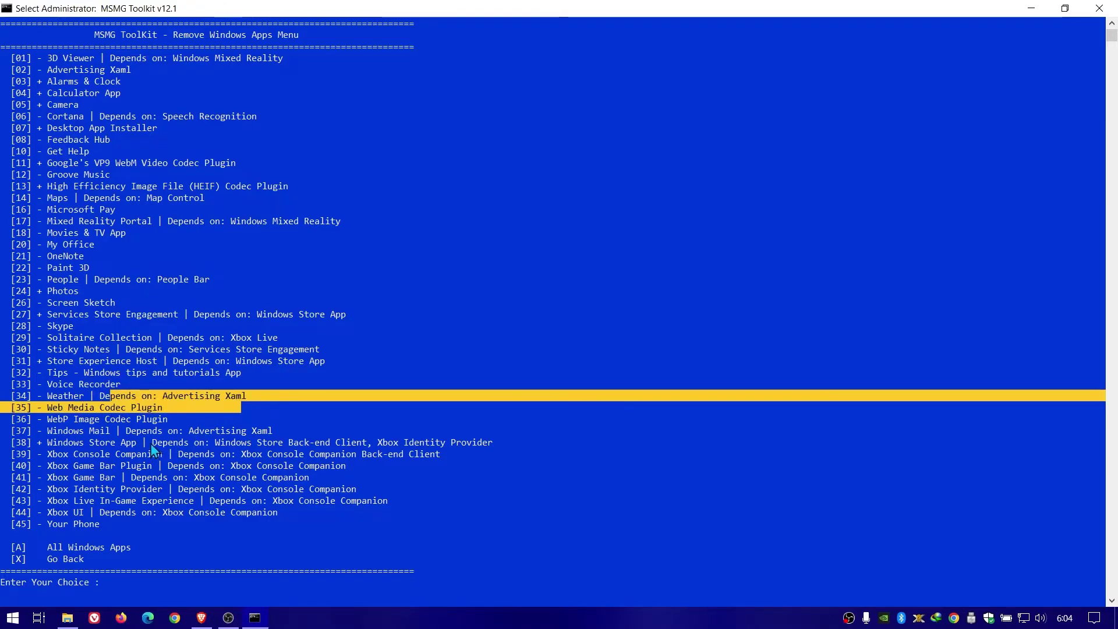
pyautogui.click(153, 444)
pyautogui.moveTo(53, 407); pyautogui.dragTo(158, 423)
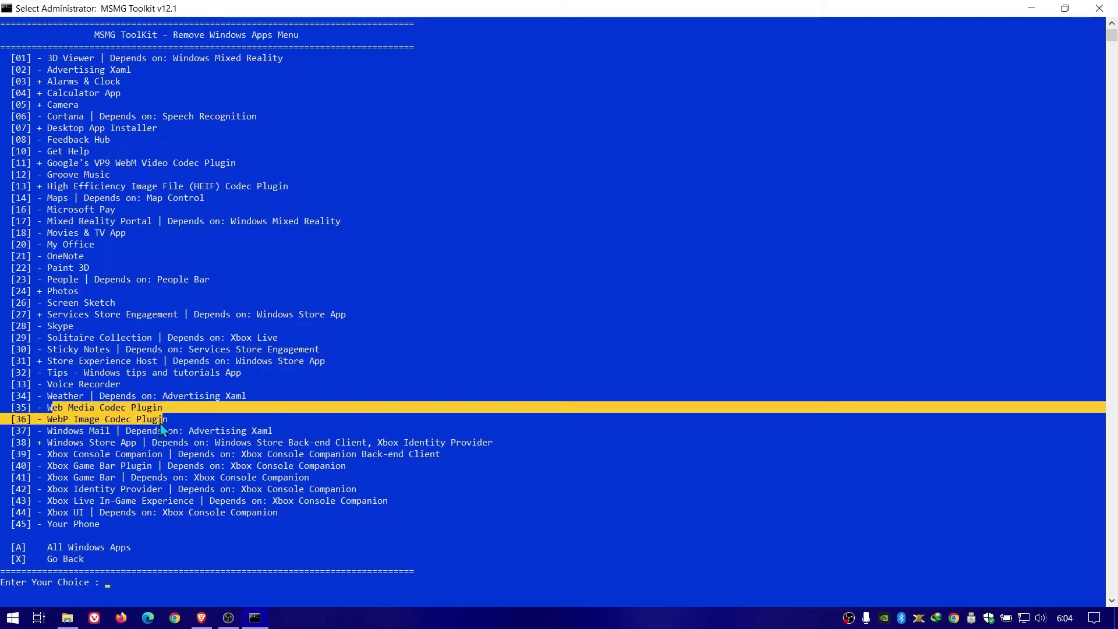
pyautogui.write('36')
pyautogui.press('Return')
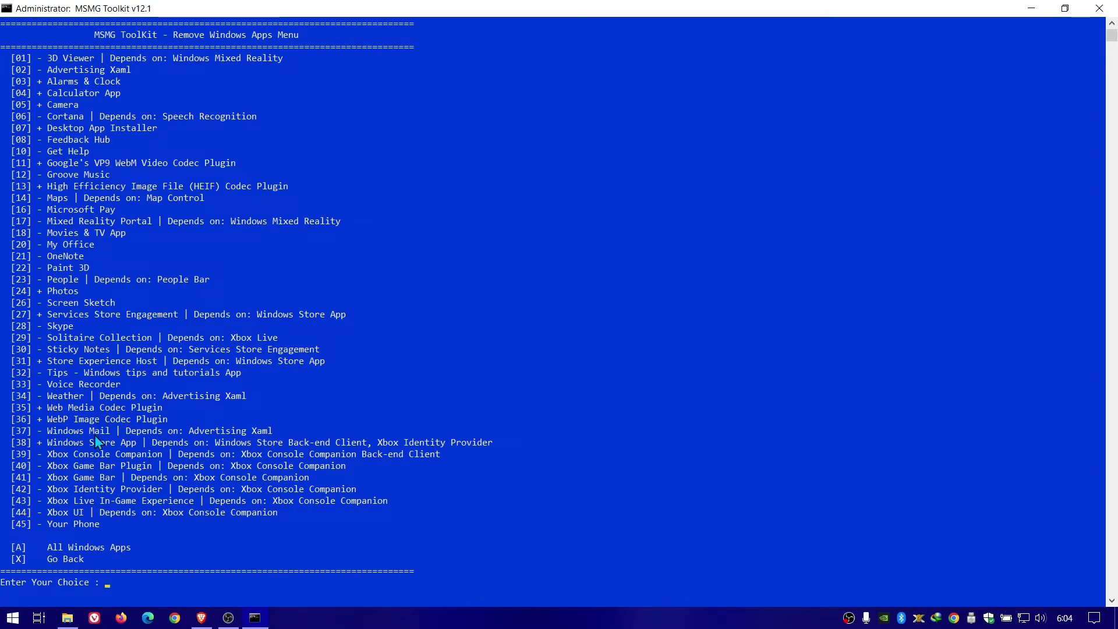
# Step: Keep the Your Phone Windows app in the image
pyautogui.moveTo(97, 432); pyautogui.dragTo(233, 435)
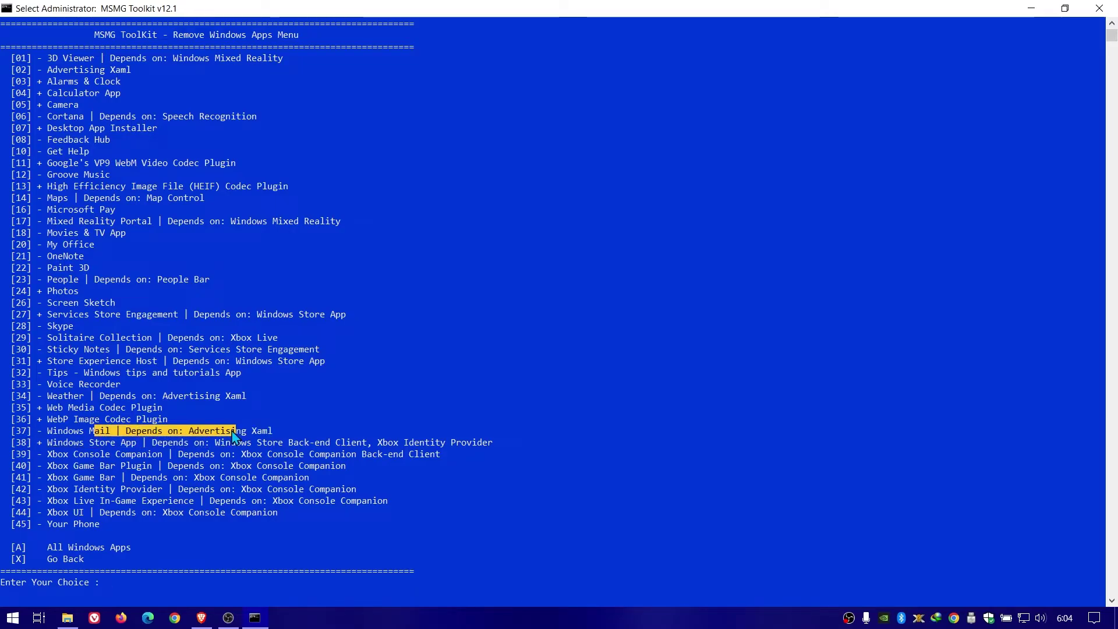
pyautogui.click(255, 431)
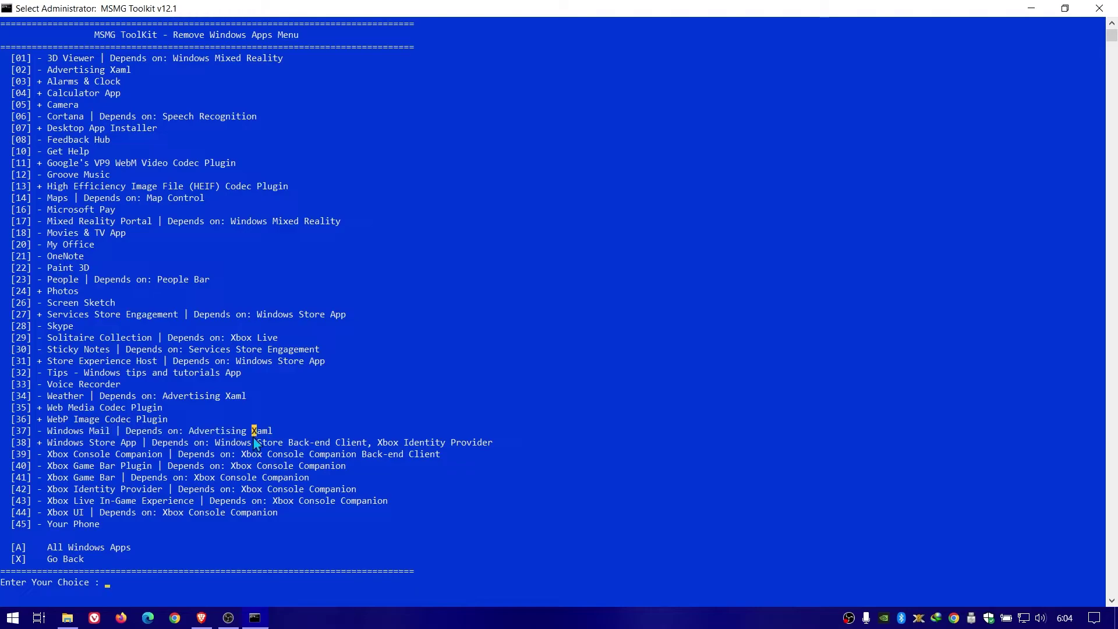
pyautogui.click(134, 466)
pyautogui.moveTo(61, 454); pyautogui.dragTo(330, 513)
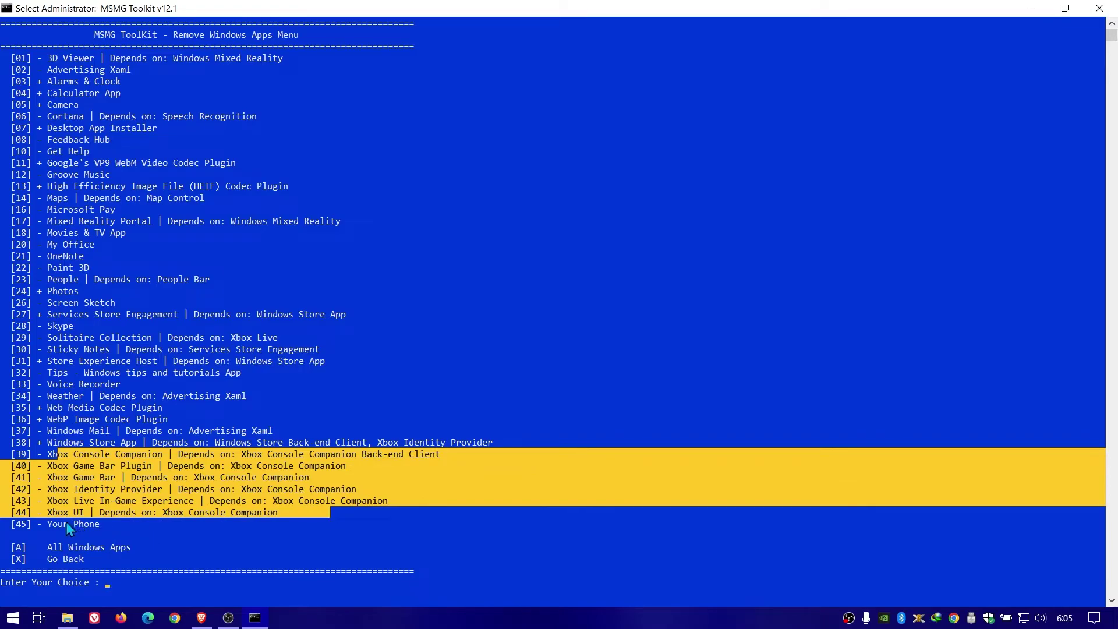
pyautogui.moveTo(48, 524); pyautogui.dragTo(134, 564)
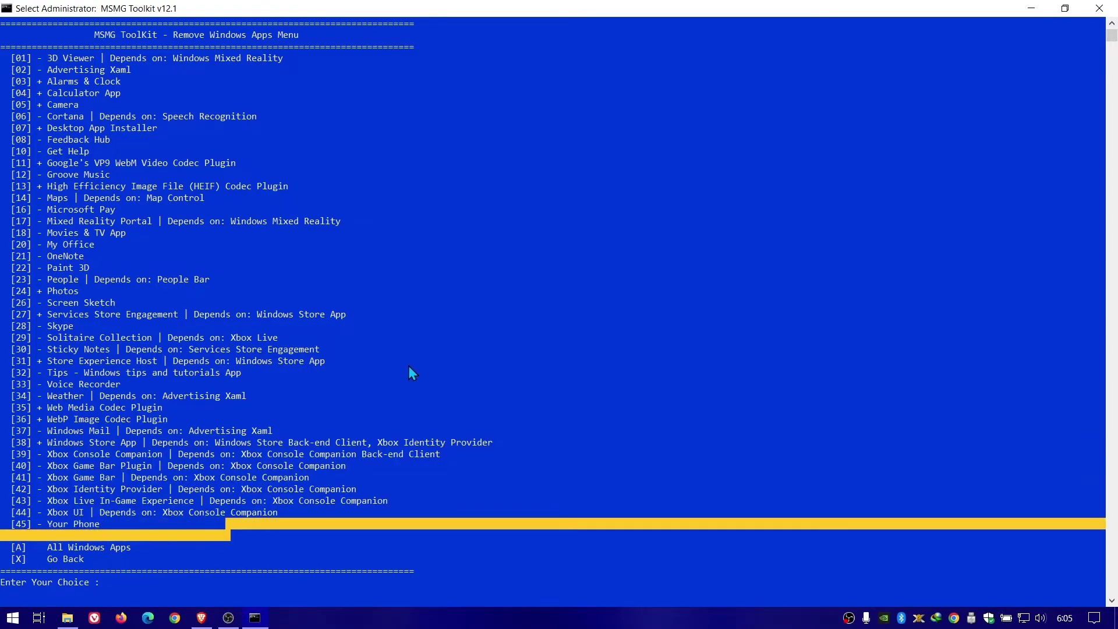
pyautogui.write('45')
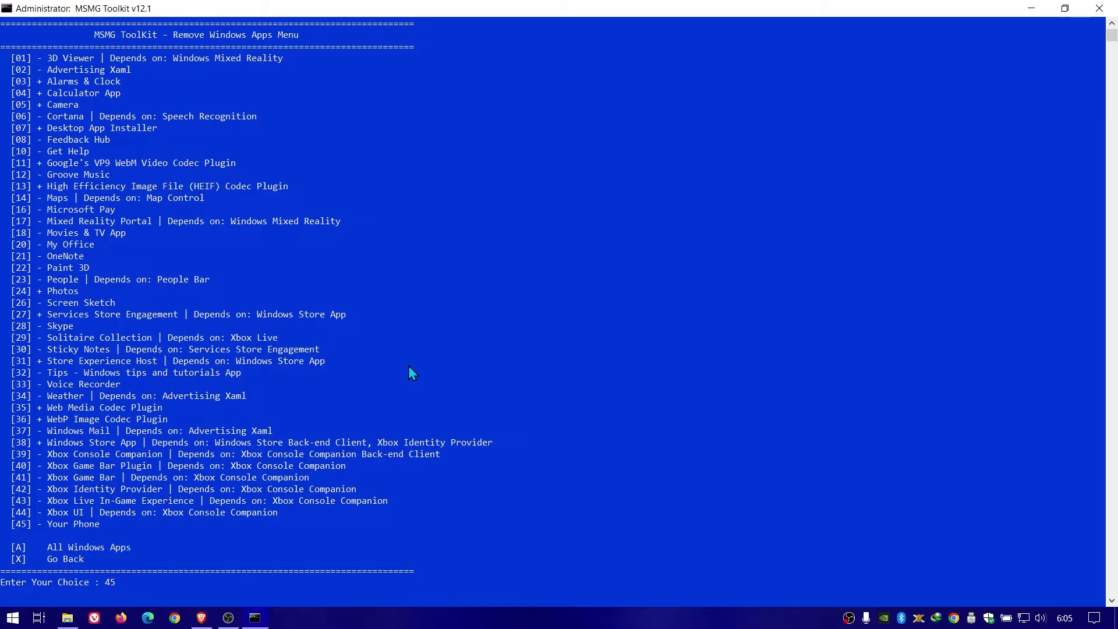
pyautogui.press('Return')
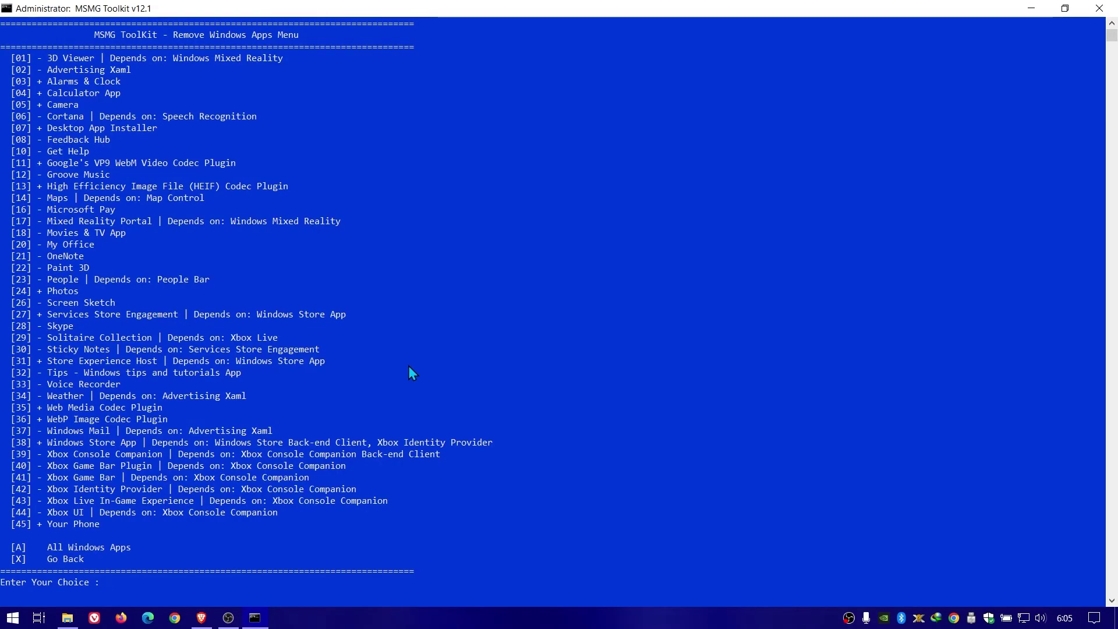
# Step: Leave the component selection lists and start removing the selected Windows components from the image
pyautogui.write('x')
pyautogui.press('Return')
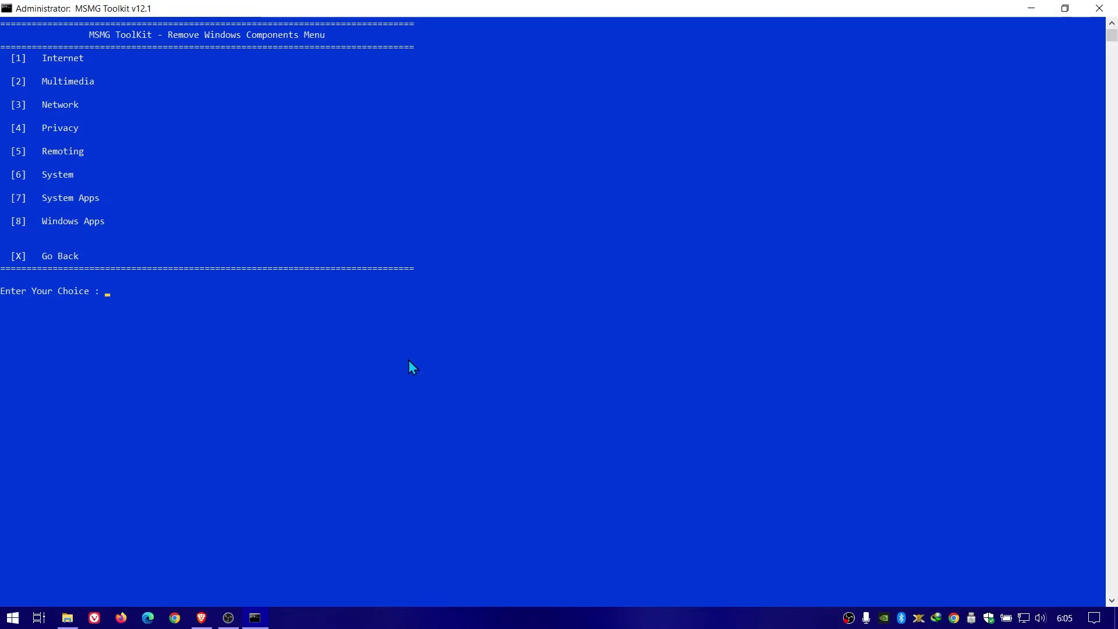
pyautogui.write('x')
pyautogui.press('Return')
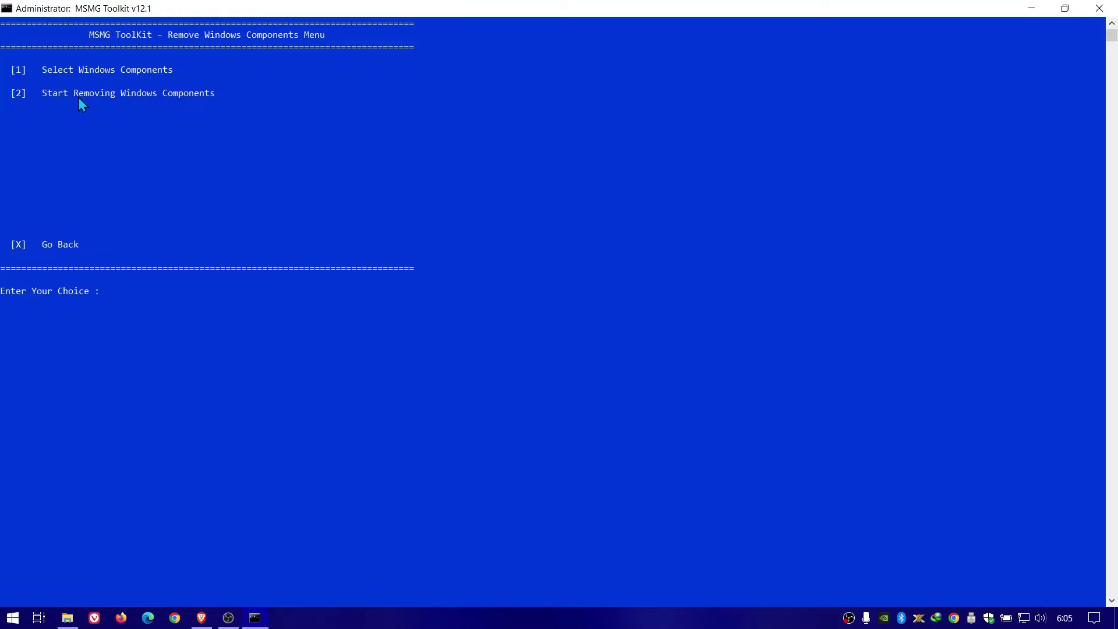
pyautogui.moveTo(78, 97); pyautogui.dragTo(187, 100)
pyautogui.click(254, 162)
pyautogui.write('2')
pyautogui.press('Return')
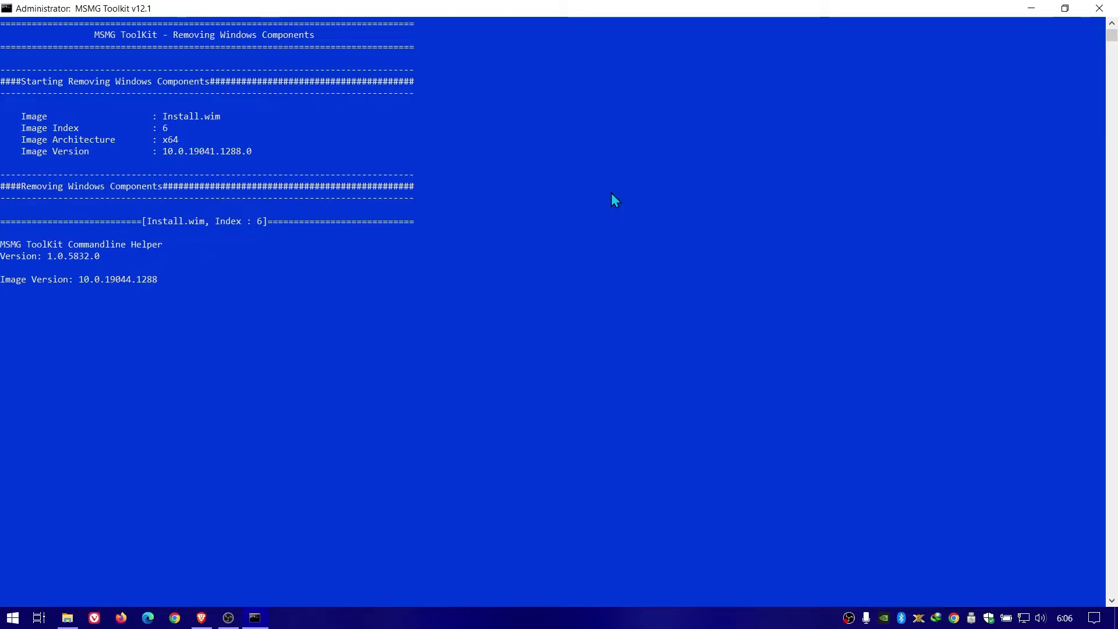
# Step: Close the exception error window so that the component removal can continue
pyautogui.click(659, 303)
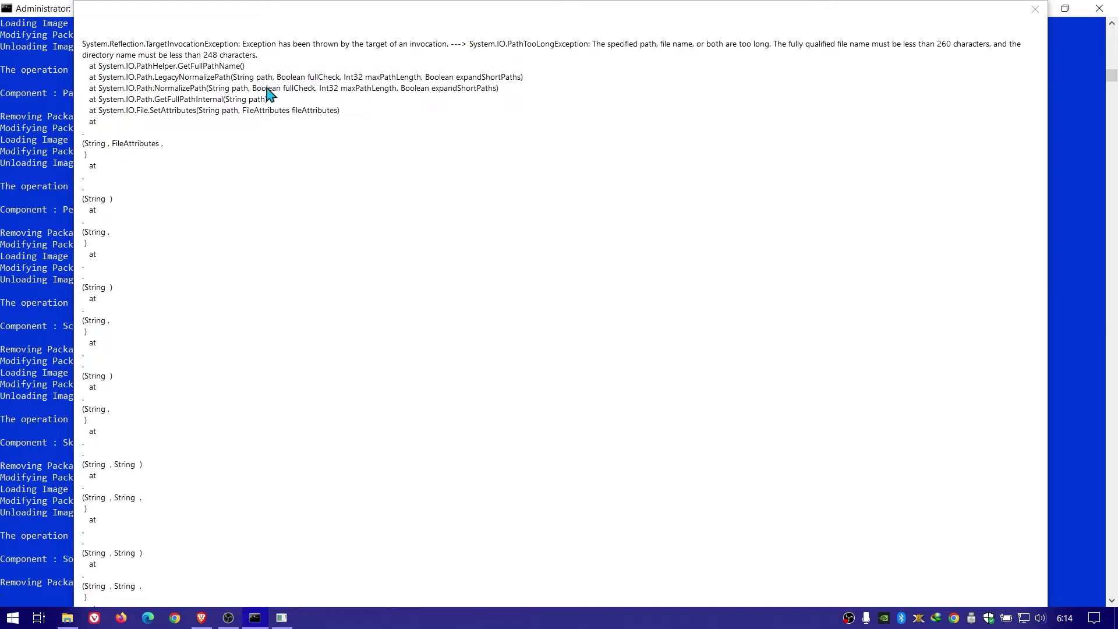
pyautogui.click(131, 61)
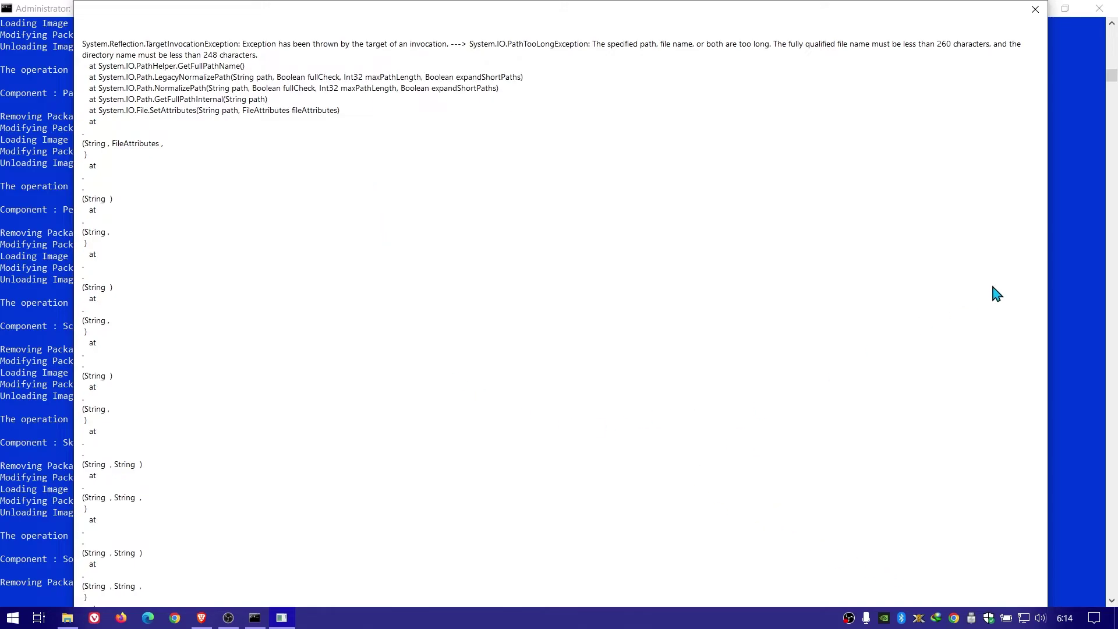
pyautogui.click(1034, 9)
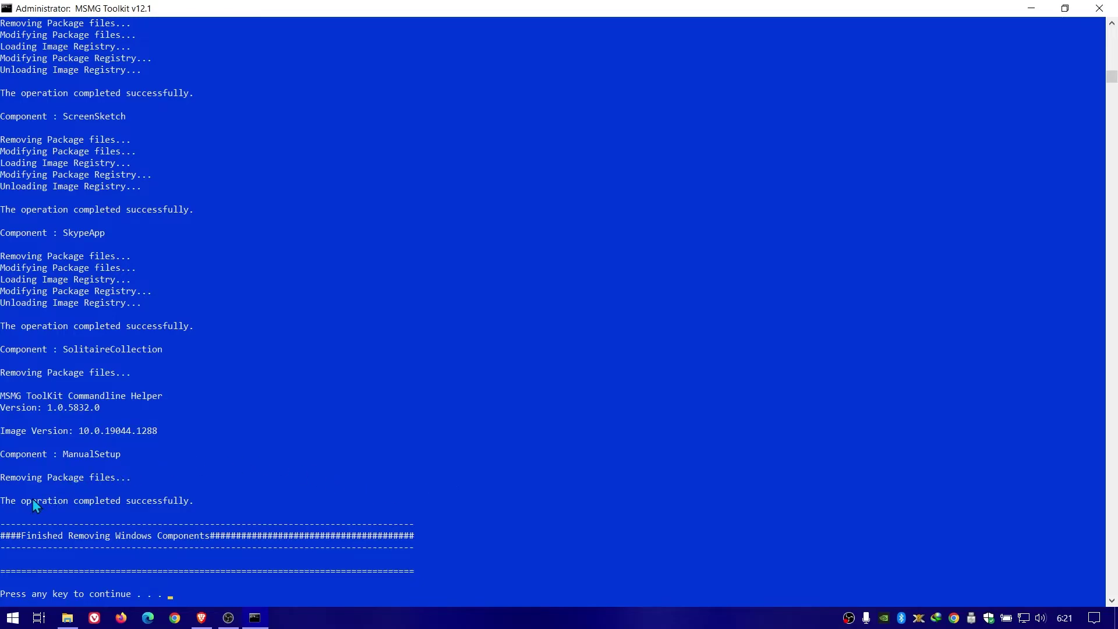
# Step: Check the end of the component removal log and continue past it
pyautogui.moveTo(32, 498); pyautogui.dragTo(54, 537)
pyautogui.moveTo(53, 536); pyautogui.dragTo(203, 537)
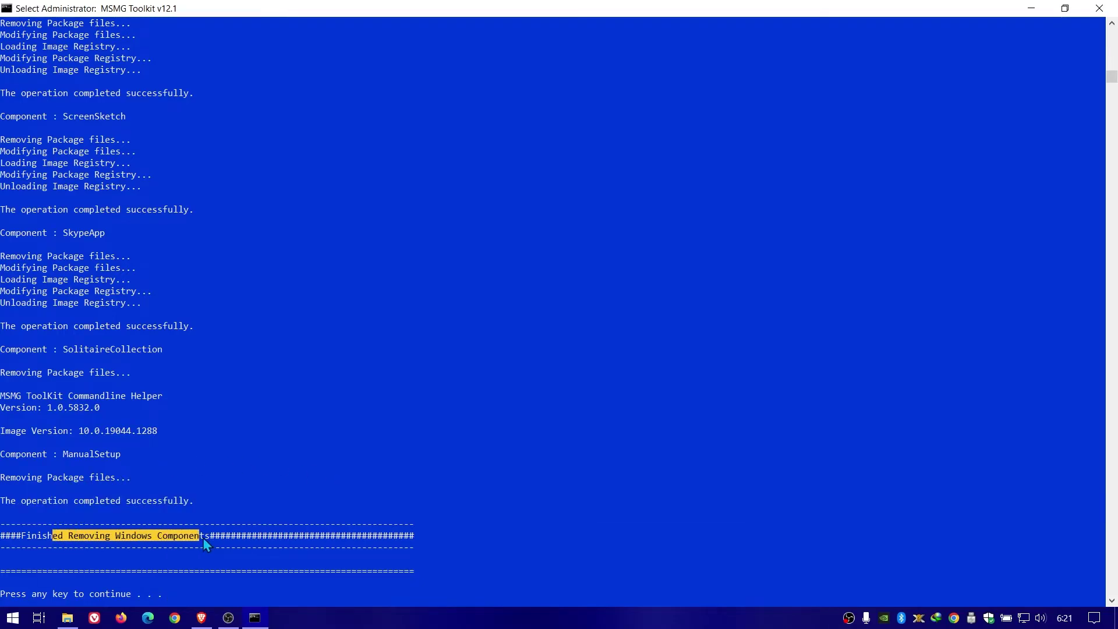
pyautogui.click(511, 445)
pyautogui.rightClick(511, 446)
pyautogui.click(260, 570)
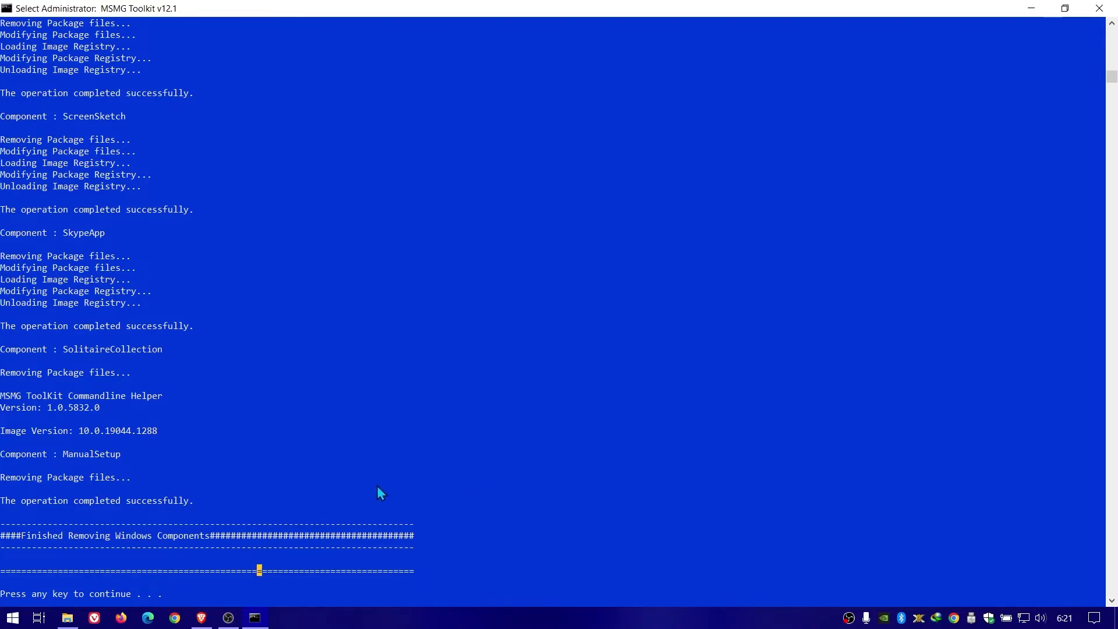
pyautogui.rightClick(377, 487)
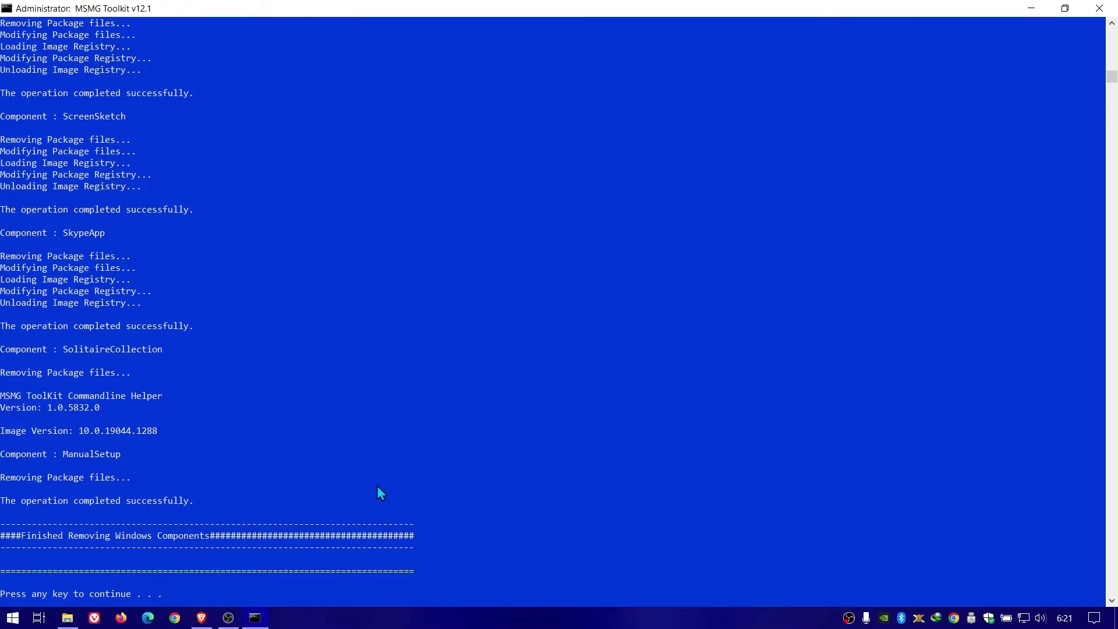
pyautogui.press('Return')
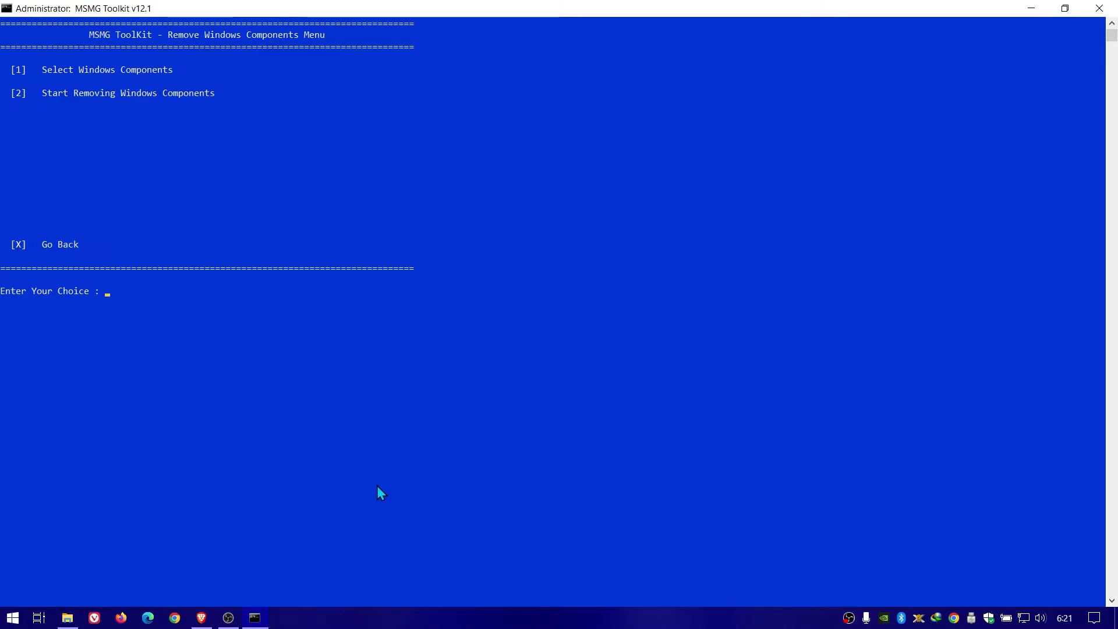
# Step: Go back to the main menu and open the Customize menu
pyautogui.write('x')
pyautogui.press('Return')
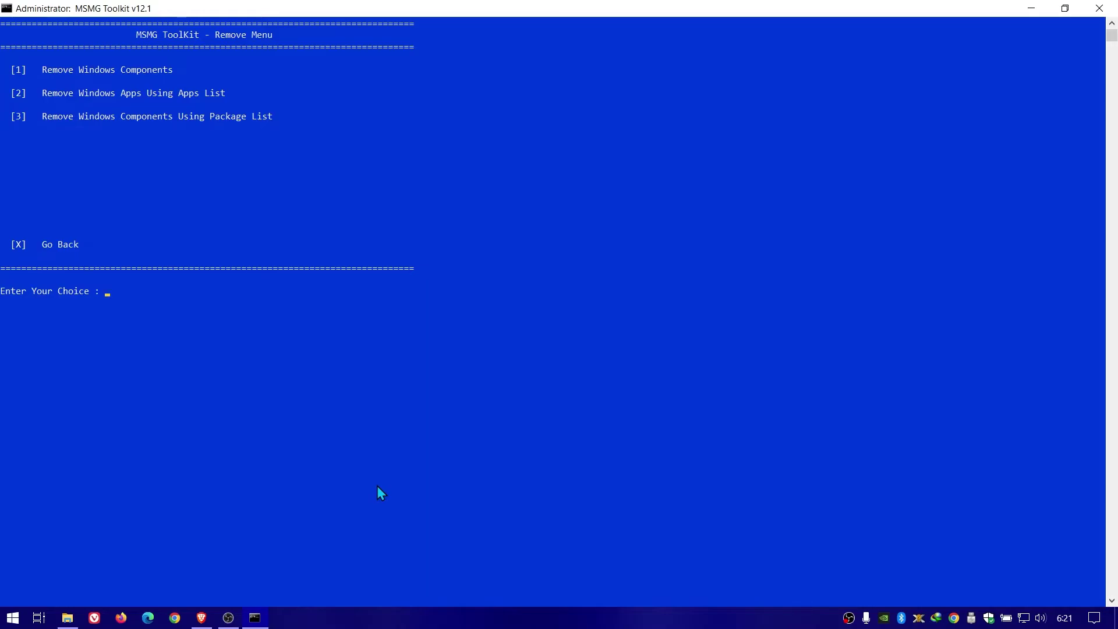
pyautogui.write('x')
pyautogui.press('Return')
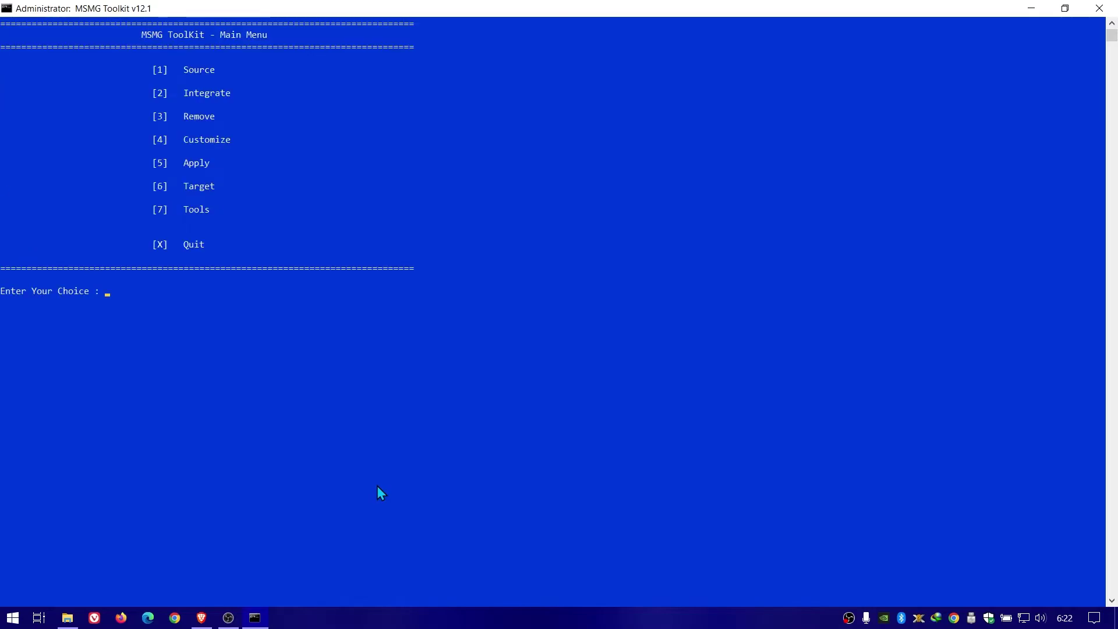
pyautogui.write('4')
pyautogui.press('Return')
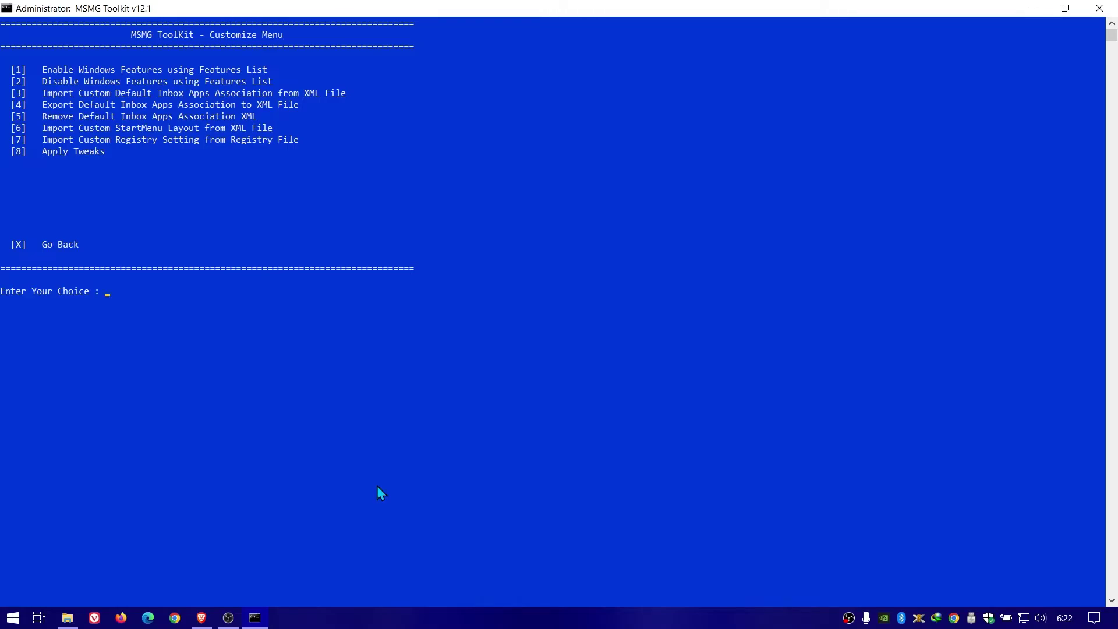
# Step: Try to disable Windows features using the features list
pyautogui.write('2')
pyautogui.press('Return')
pyautogui.press('Return')
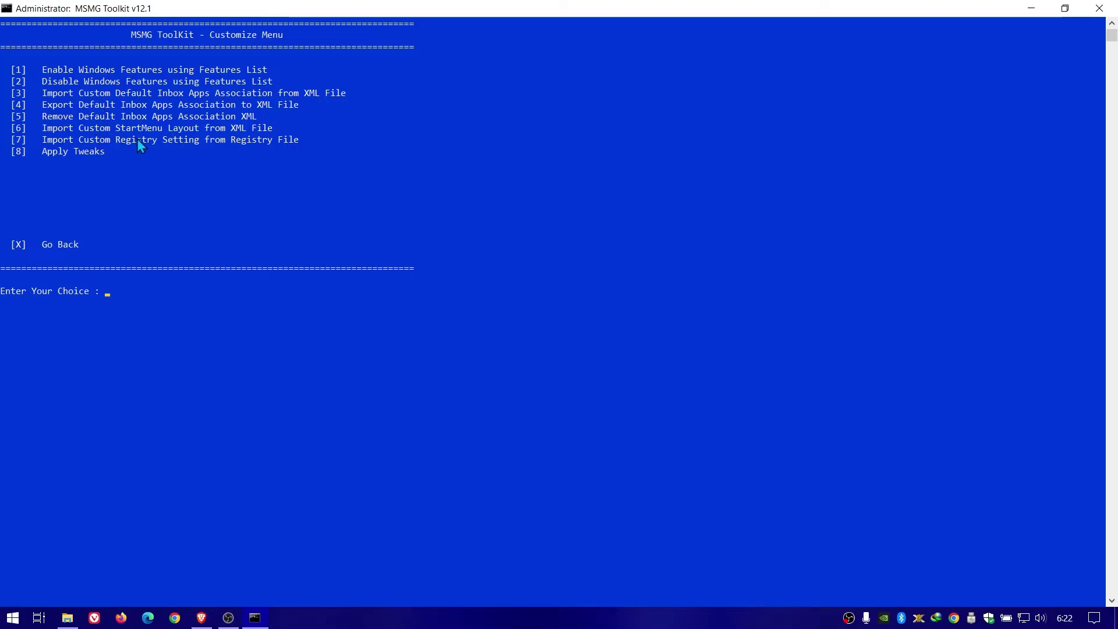
# Step: Open the Apply Tweaks list for the image
pyautogui.write('8')
pyautogui.press('Return')
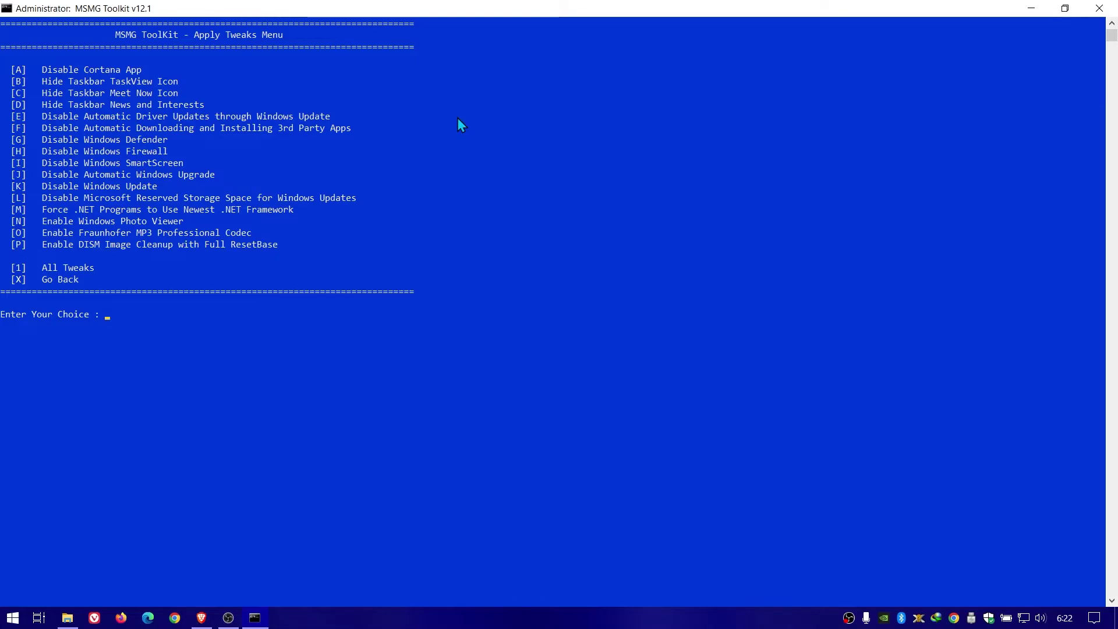
# Step: Apply the Disable Cortana App tweak to the image and return to the tweaks list
pyautogui.write('A')
pyautogui.press('Return')
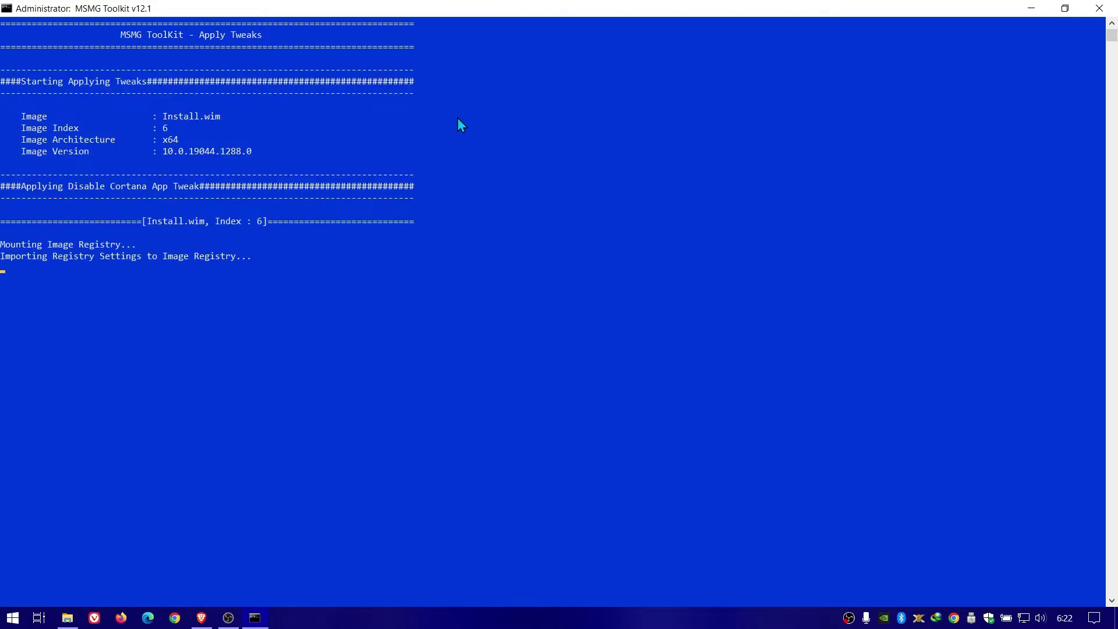
pyautogui.press('Return')
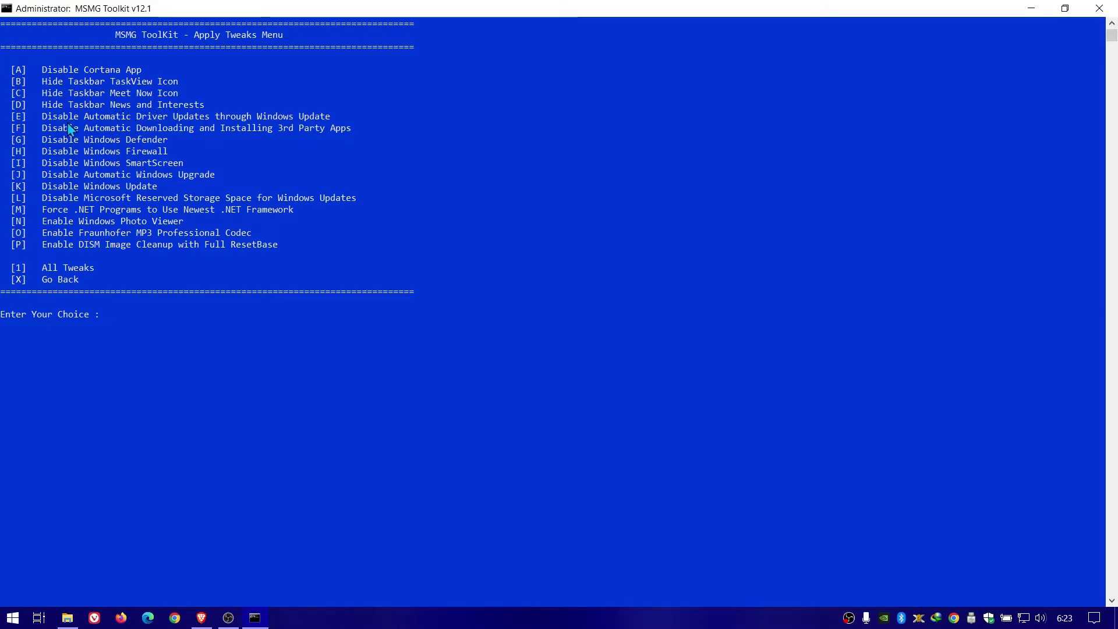
# Step: Apply the tweak that disables automatic driver updates through Windows Update
pyautogui.moveTo(67, 119); pyautogui.dragTo(324, 119)
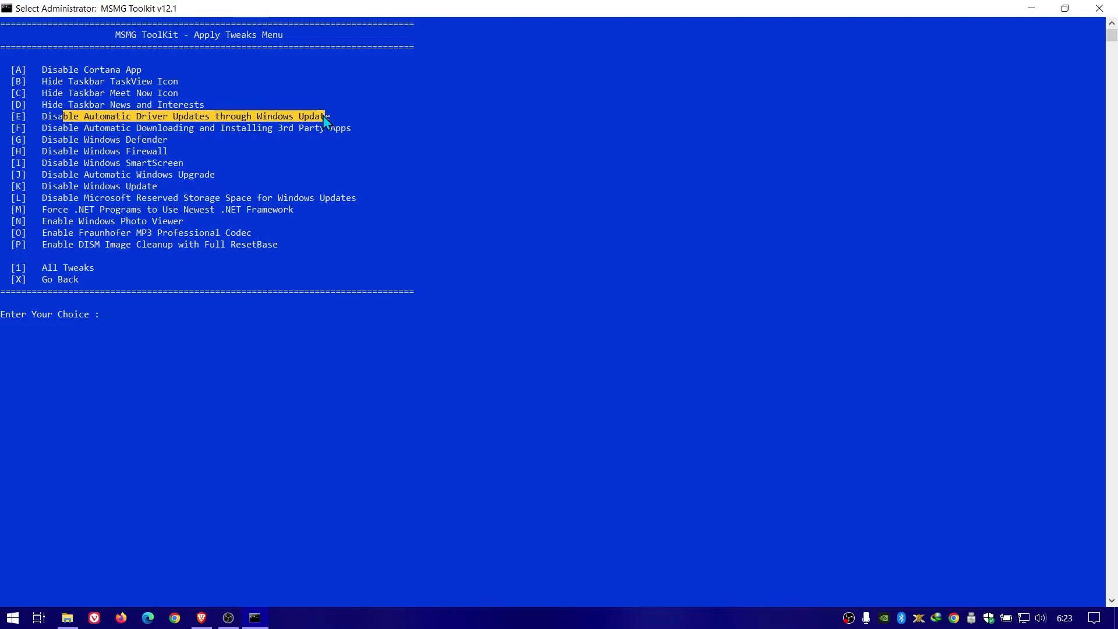
pyautogui.write('E')
pyautogui.press('Return')
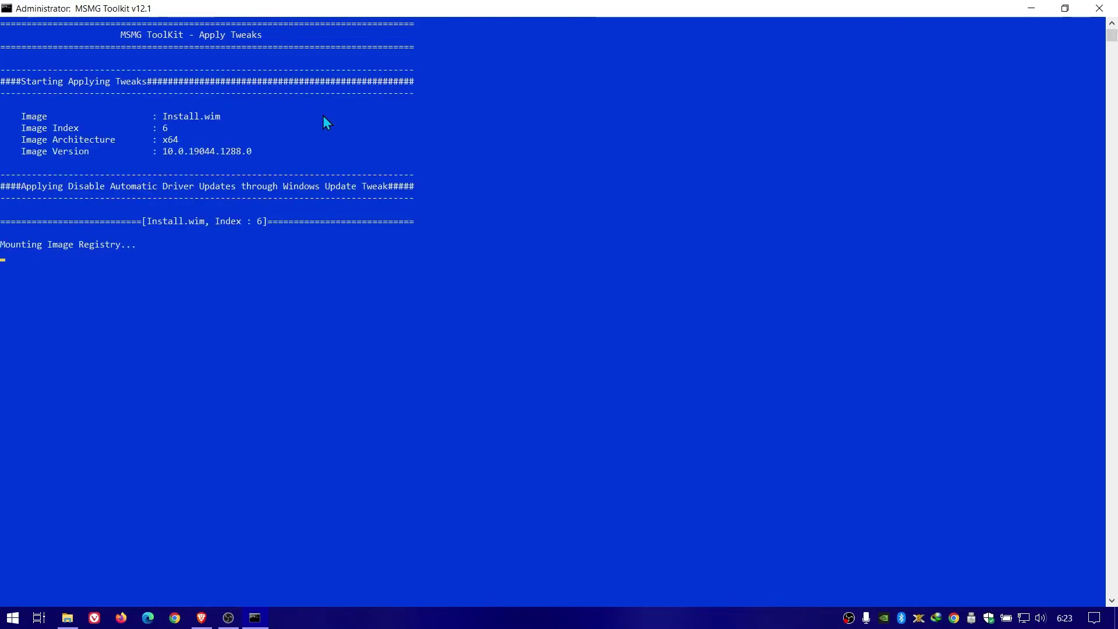
pyautogui.press('Return')
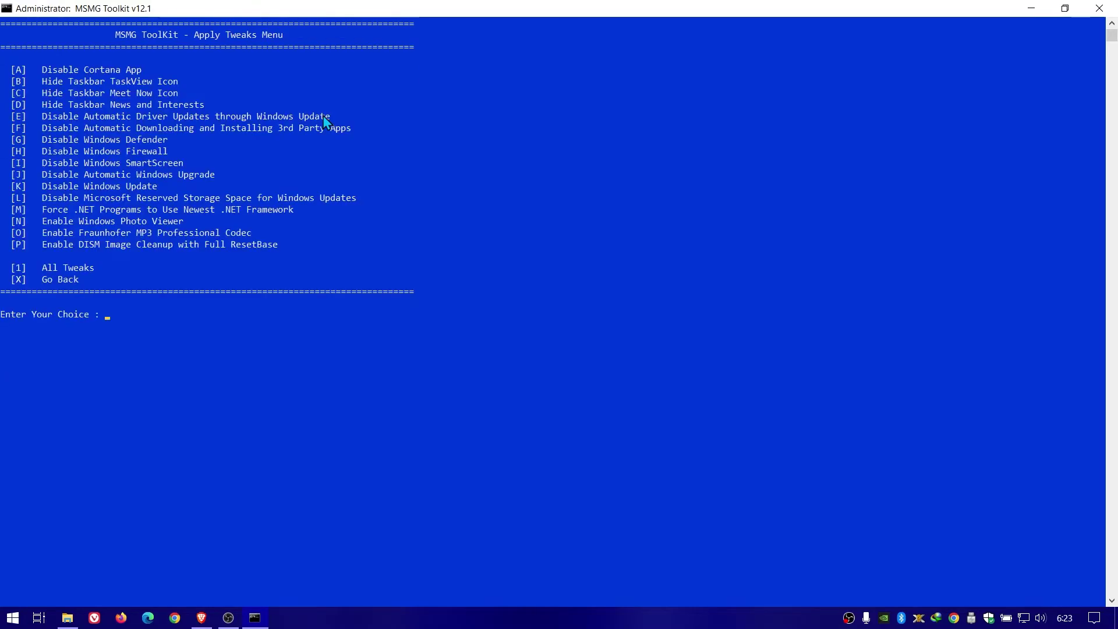
# Step: Apply the tweak that disables automatic downloading and installing of 3rd party apps
pyautogui.click(102, 130)
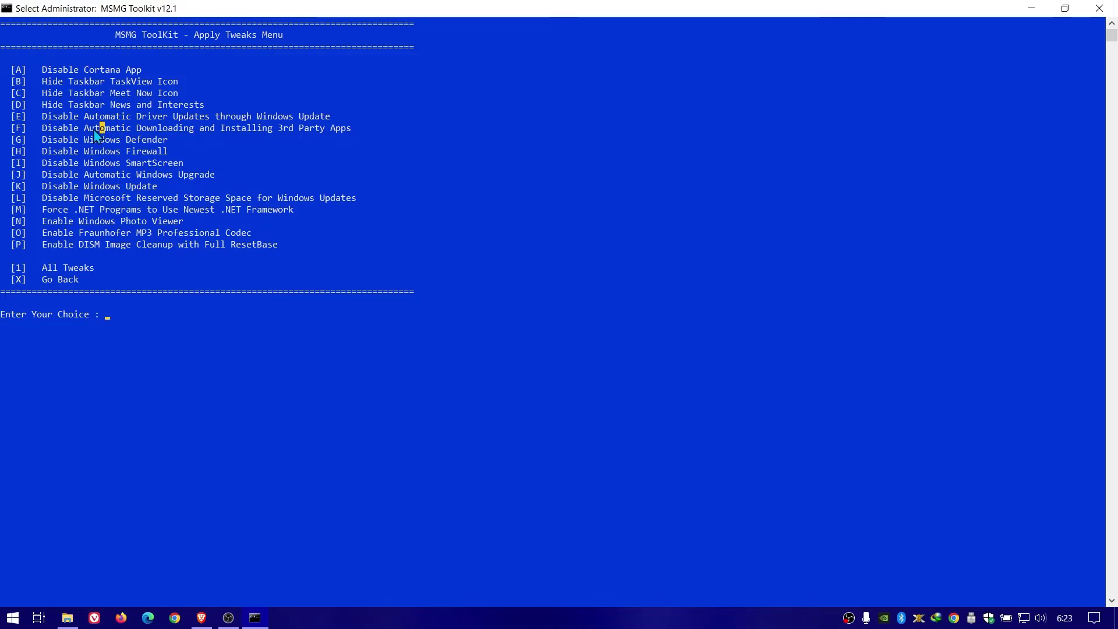
pyautogui.moveTo(84, 128); pyautogui.dragTo(348, 127)
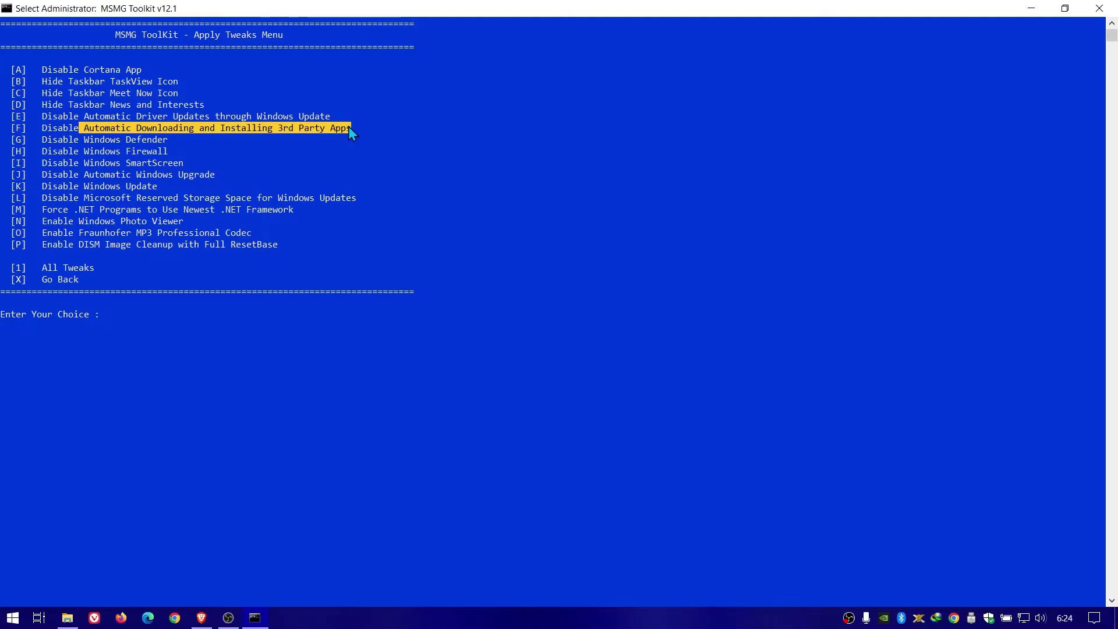
pyautogui.write('F')
pyautogui.press('Return')
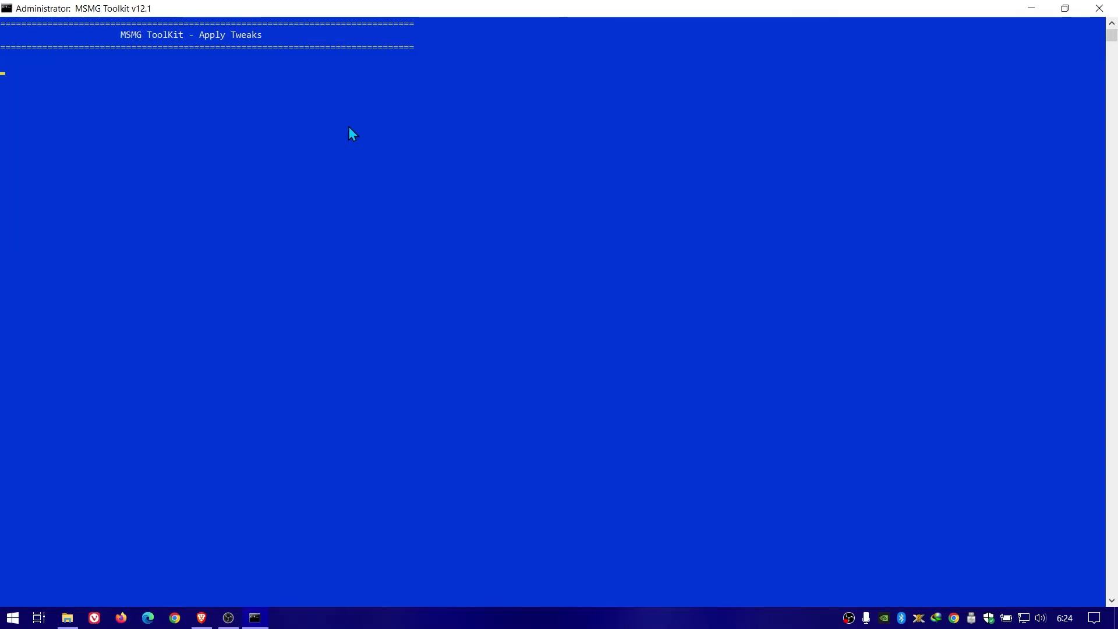
pyautogui.press('Return')
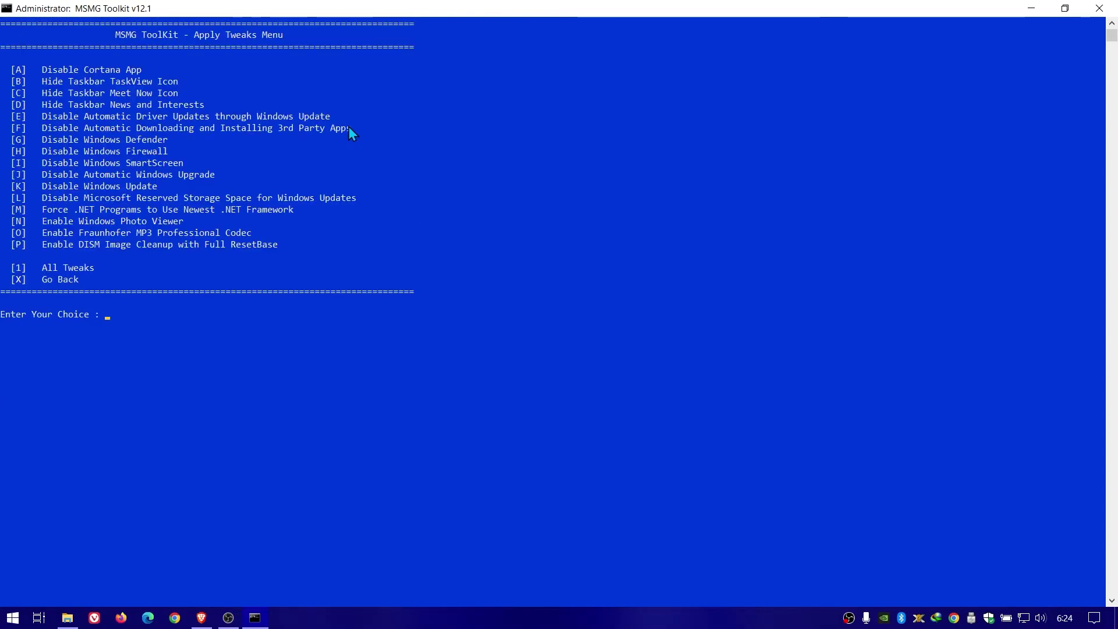
# Step: Review the Defender through reserved storage tweaks without applying them, and apply the one forcing .NET programs to use the newest .NET Framework
pyautogui.moveTo(60, 141); pyautogui.dragTo(167, 140)
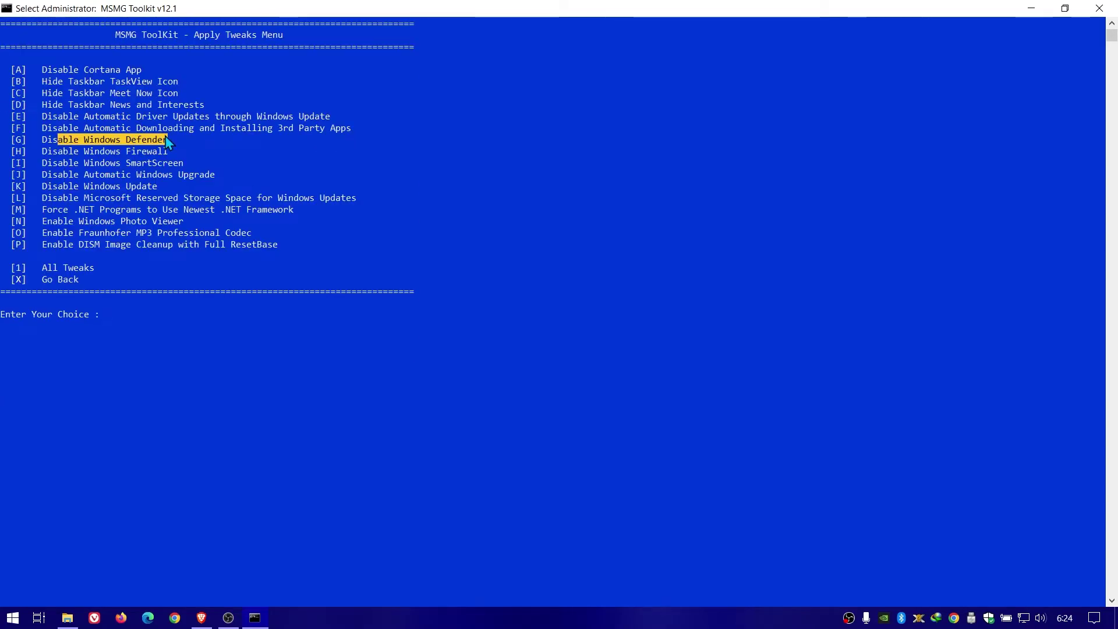
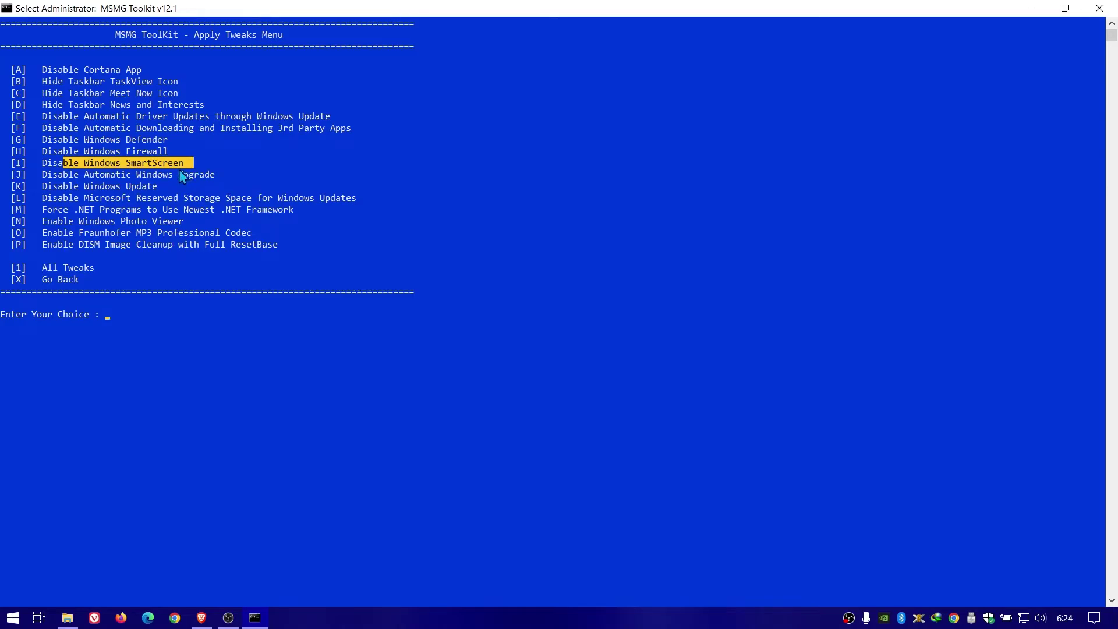
pyautogui.click(66, 175)
pyautogui.moveTo(69, 182); pyautogui.dragTo(228, 180)
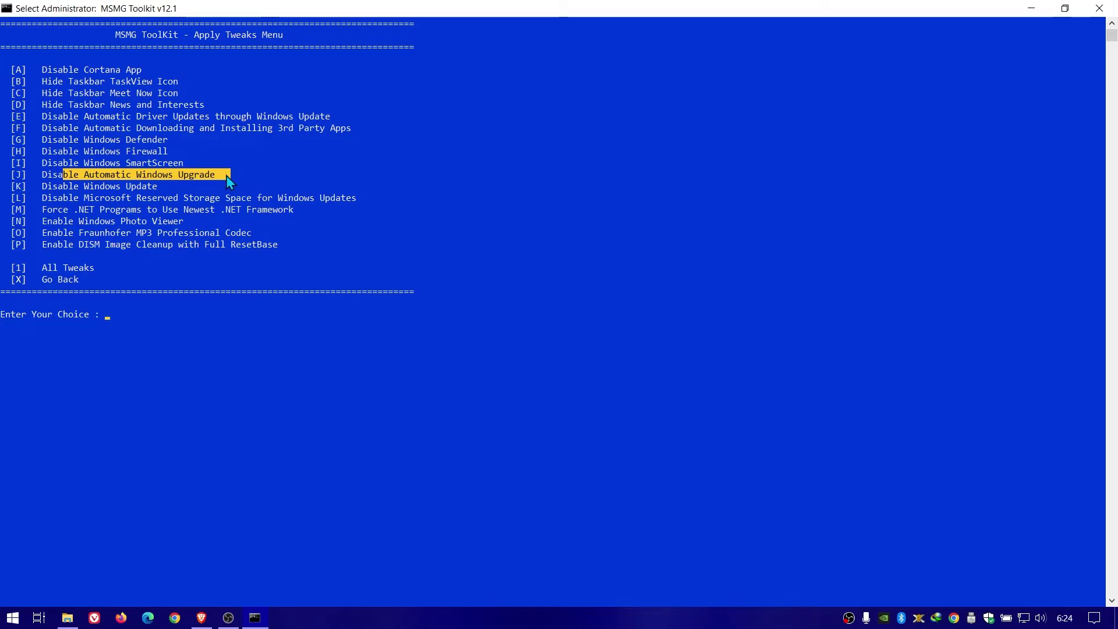
pyautogui.moveTo(53, 188); pyautogui.dragTo(154, 191)
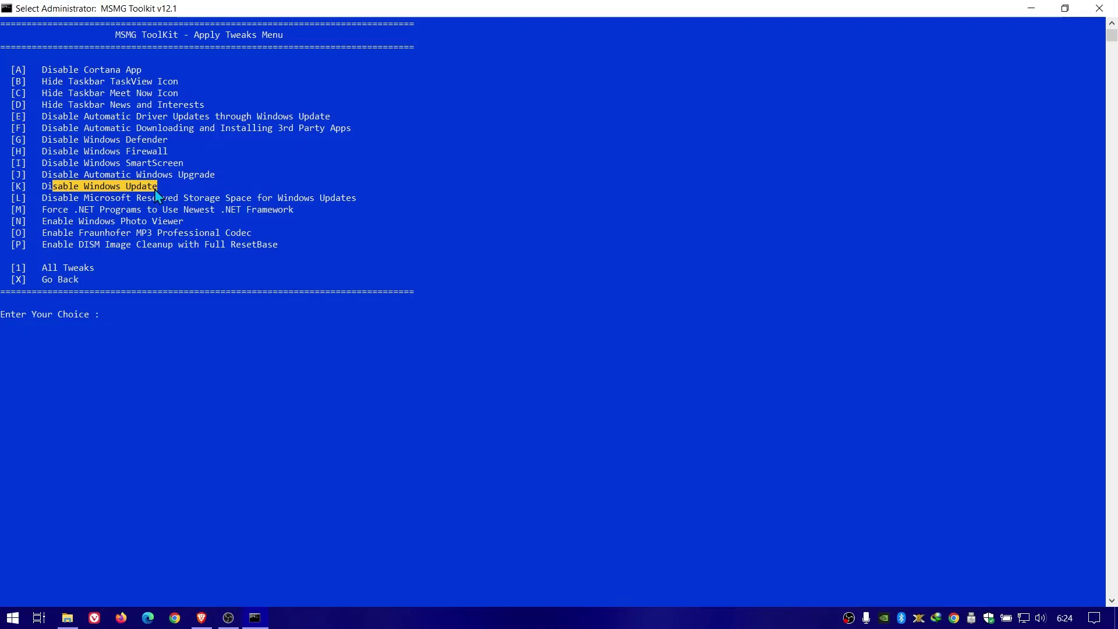
pyautogui.moveTo(54, 197); pyautogui.dragTo(276, 201)
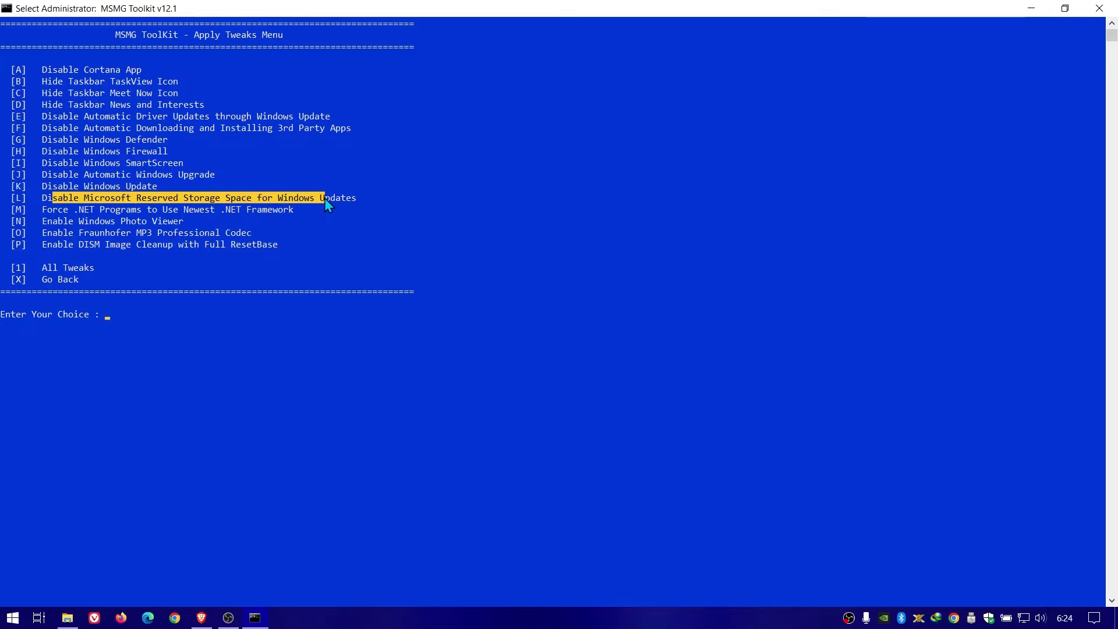
pyautogui.moveTo(46, 211); pyautogui.dragTo(296, 214)
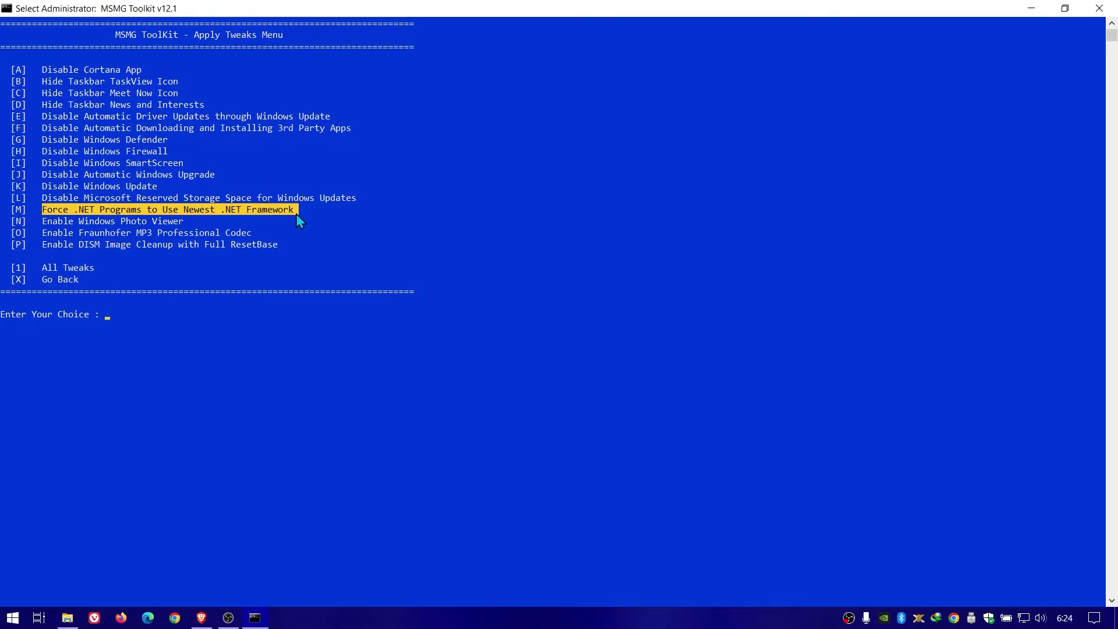
pyautogui.press('Escape')
pyautogui.write('m')
pyautogui.press('Return')
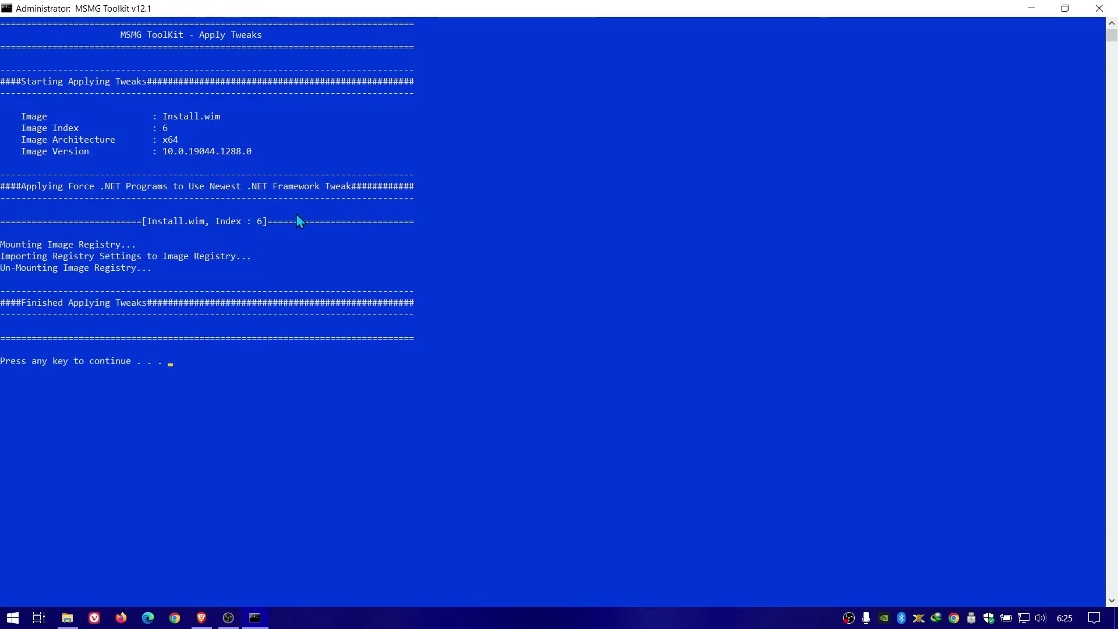
pyautogui.press('Return')
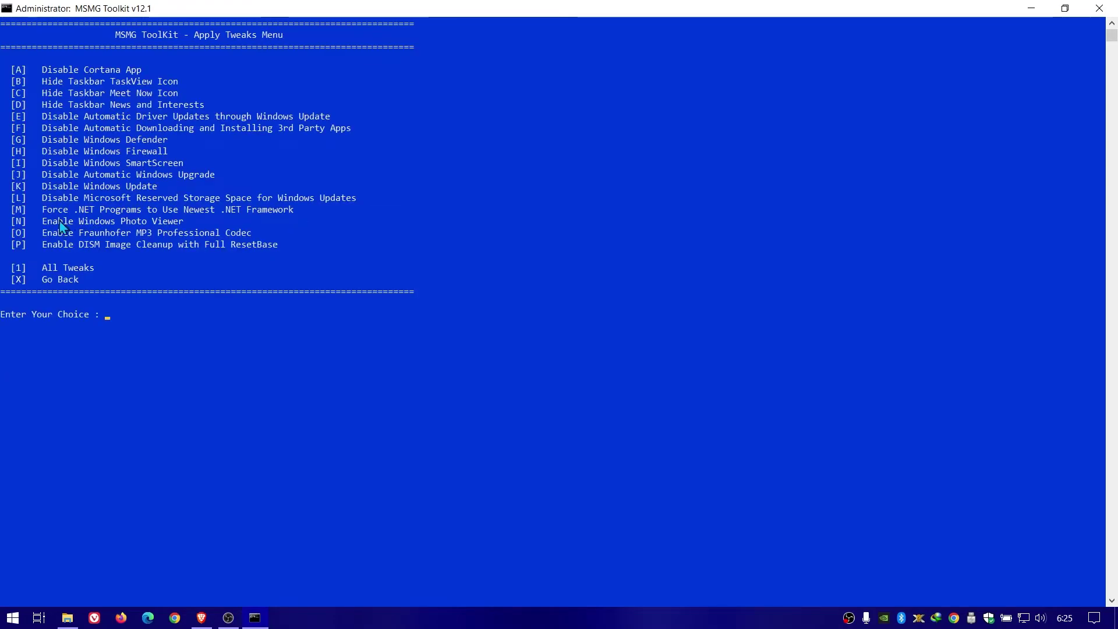
# Step: Apply the Enable Windows Photo Viewer tweak to the image
pyautogui.moveTo(53, 222); pyautogui.dragTo(235, 223)
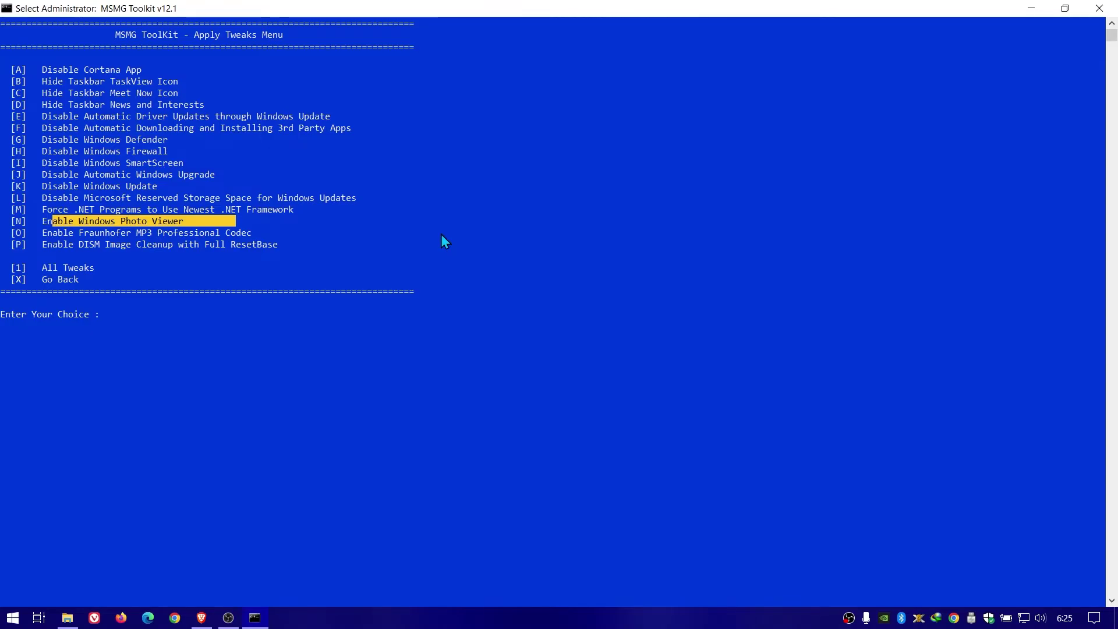
pyautogui.press('n')
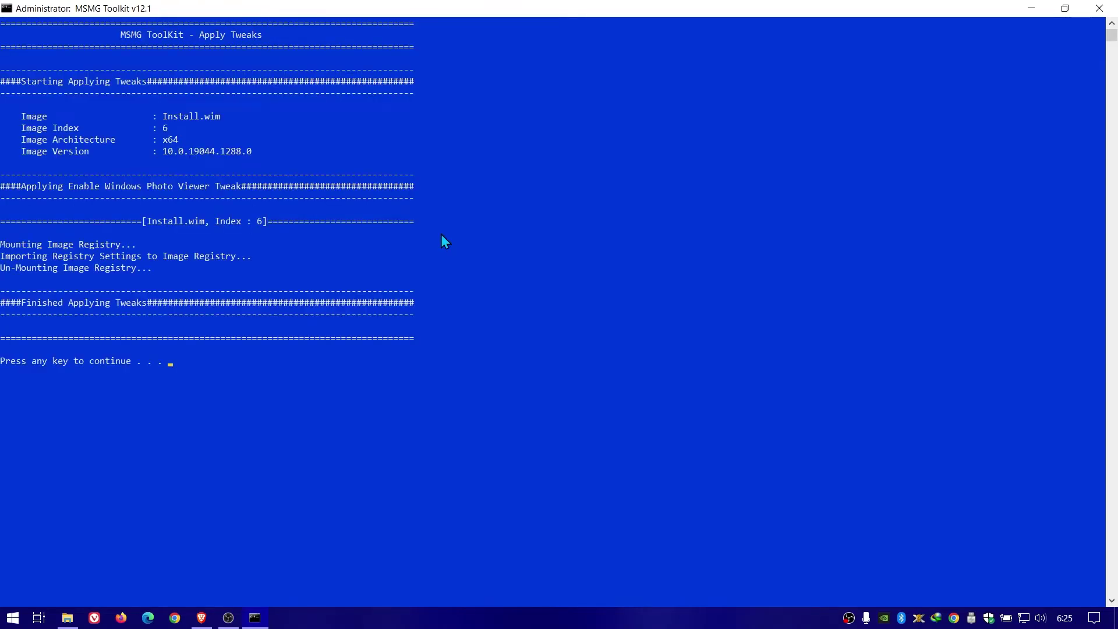
pyautogui.press('Return')
# Step: Apply the Enable Fraunhofer MP3 Professional Codec tweak to the image
pyautogui.click(45, 233)
pyautogui.moveTo(46, 235); pyautogui.dragTo(253, 234)
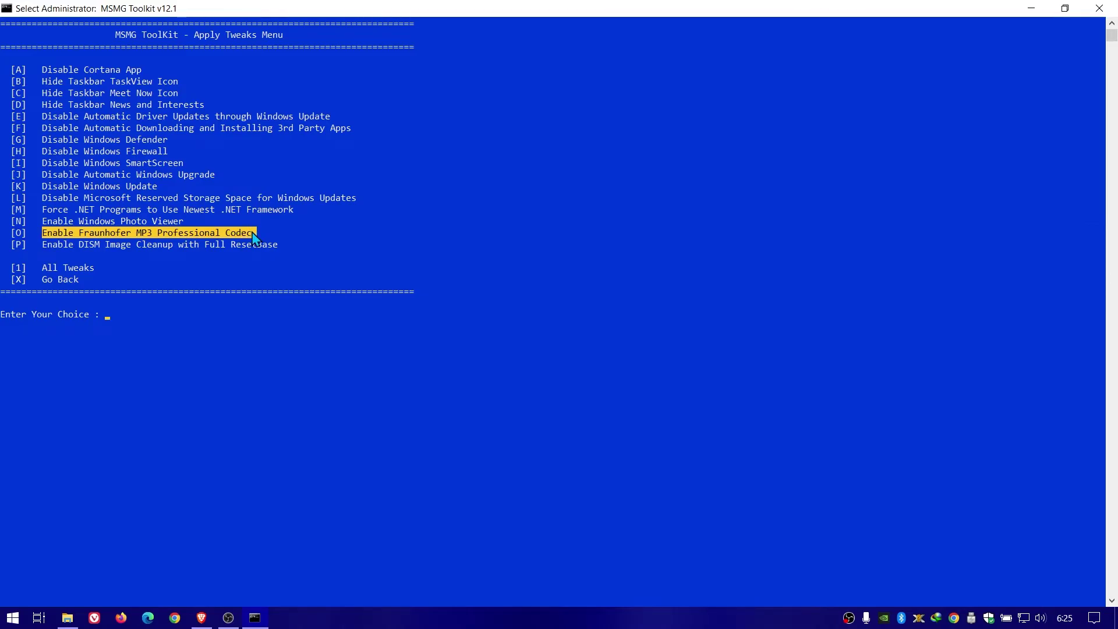
pyautogui.write('o')
pyautogui.press('Return')
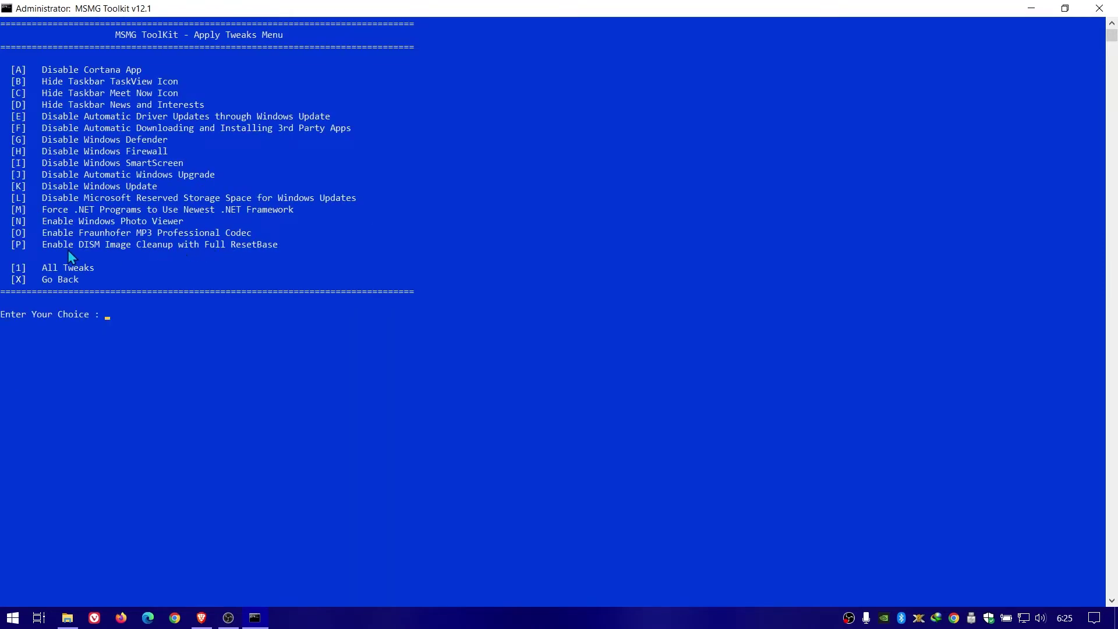
# Step: Apply the tweak that enables DISM image cleanup with full ResetBase
pyautogui.moveTo(58, 247); pyautogui.dragTo(229, 245)
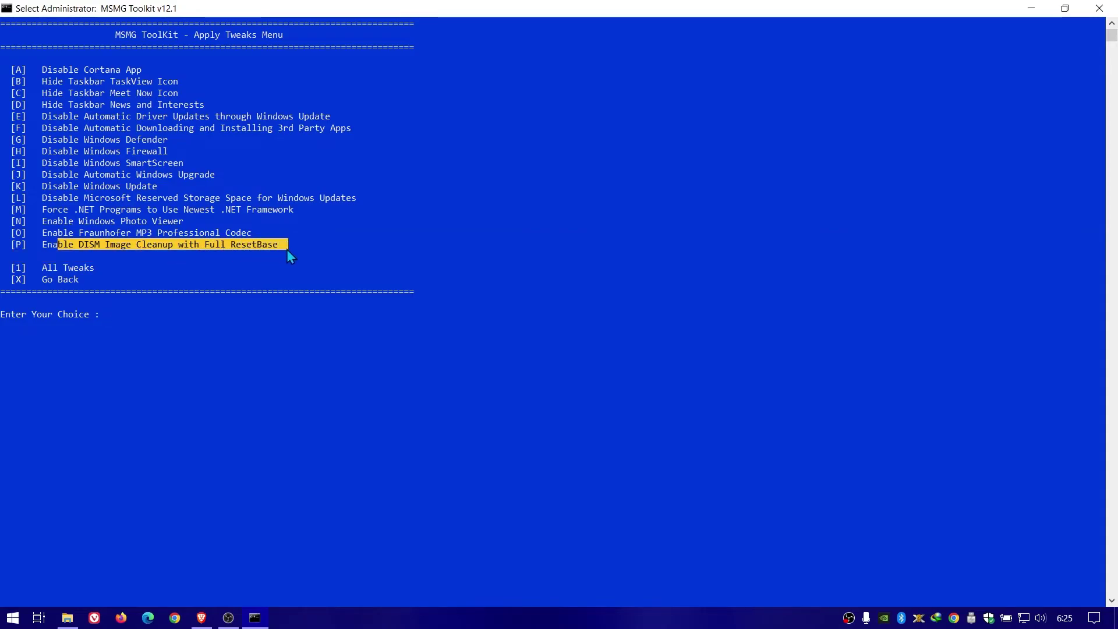
pyautogui.moveTo(53, 243); pyautogui.dragTo(212, 246)
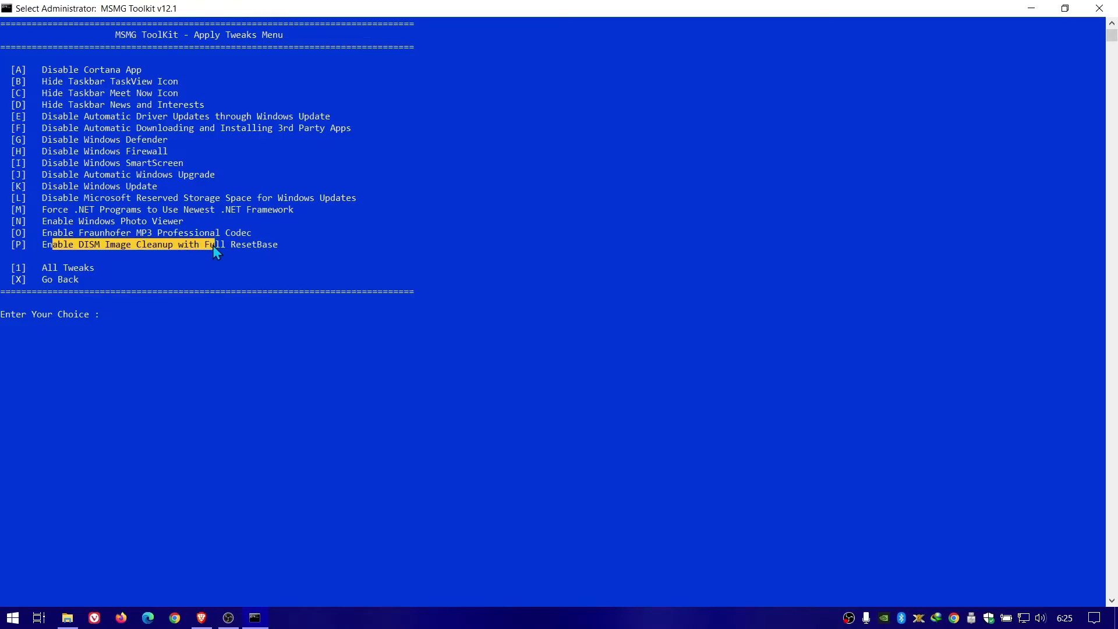
pyautogui.click(212, 246)
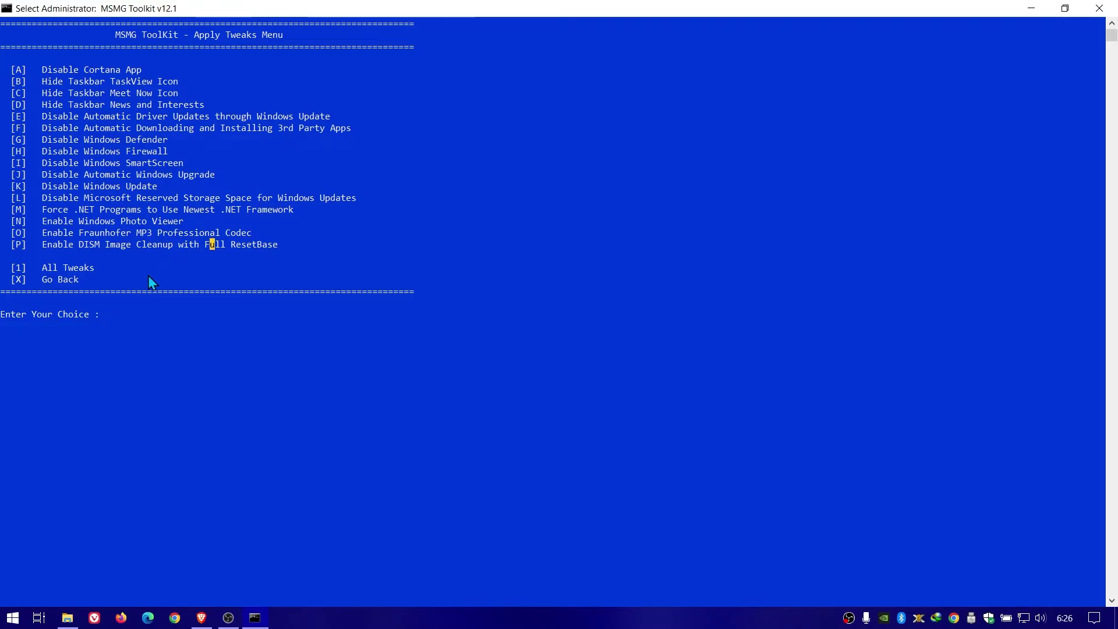
pyautogui.write('P')
pyautogui.press('Return')
pyautogui.press('Return')
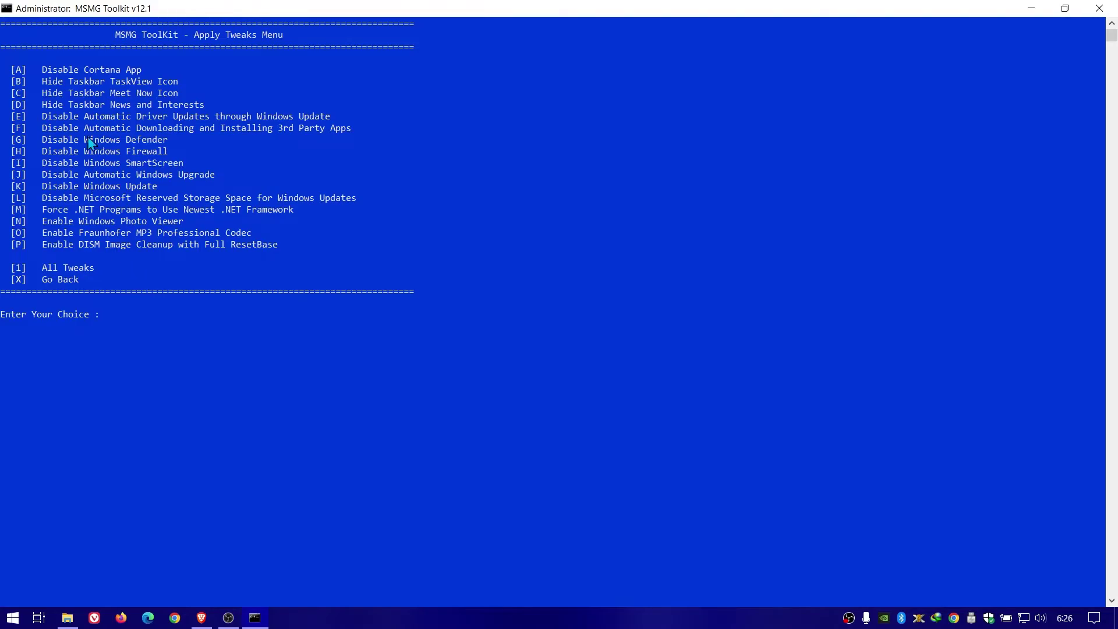
# Step: Leave the remaining tweaks unapplied and go back to the main menu
pyautogui.moveTo(44, 129); pyautogui.dragTo(360, 203)
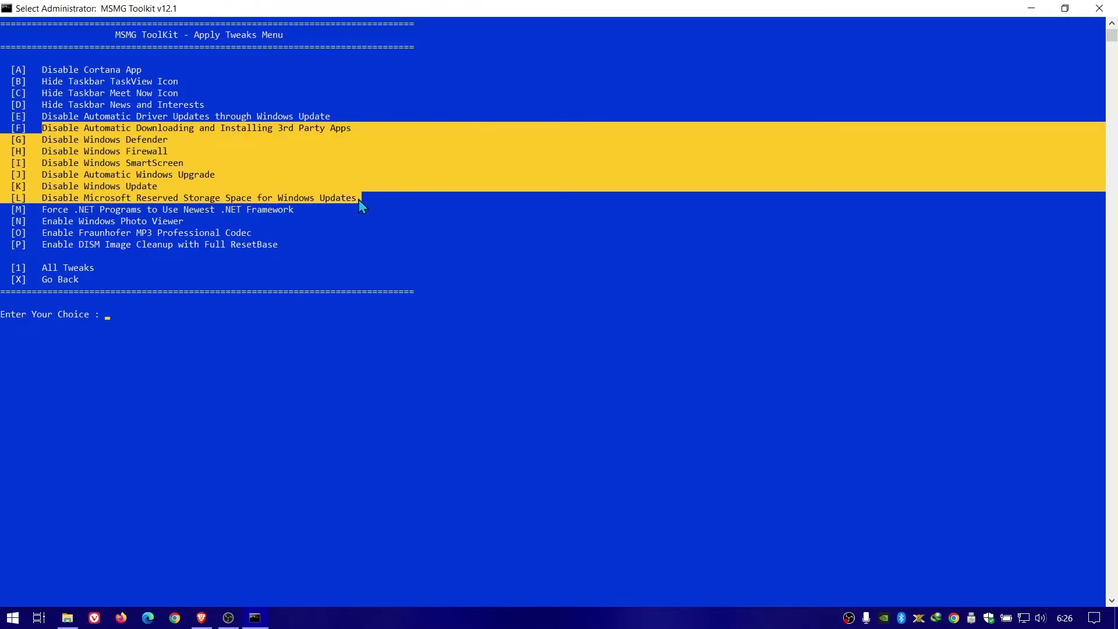
pyautogui.write('x')
pyautogui.press('Return')
pyautogui.write('x')
pyautogui.press('Return')
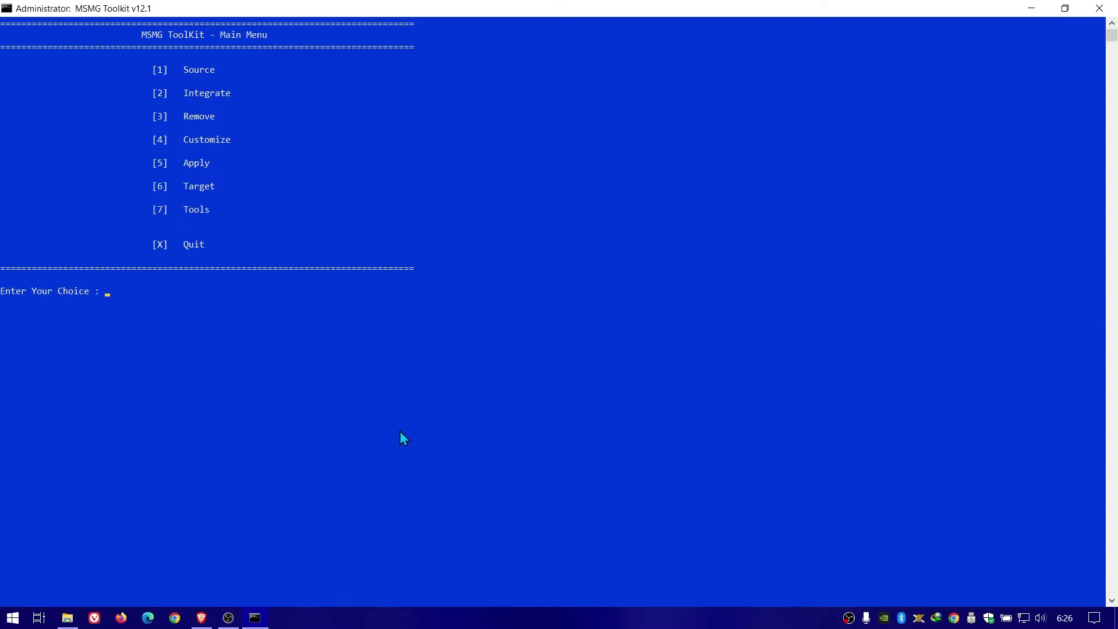
# Step: Apply and save the changes to the source images, answering yes to both prompts, and continue past the finished log
pyautogui.write('5')
pyautogui.press('Return')
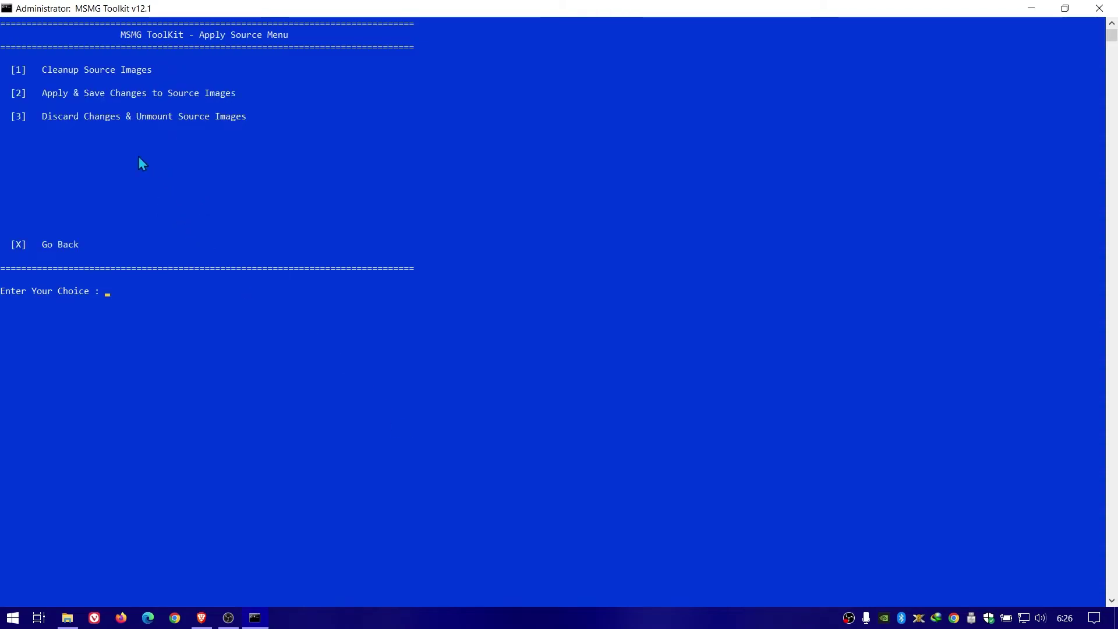
pyautogui.moveTo(42, 94); pyautogui.dragTo(250, 96)
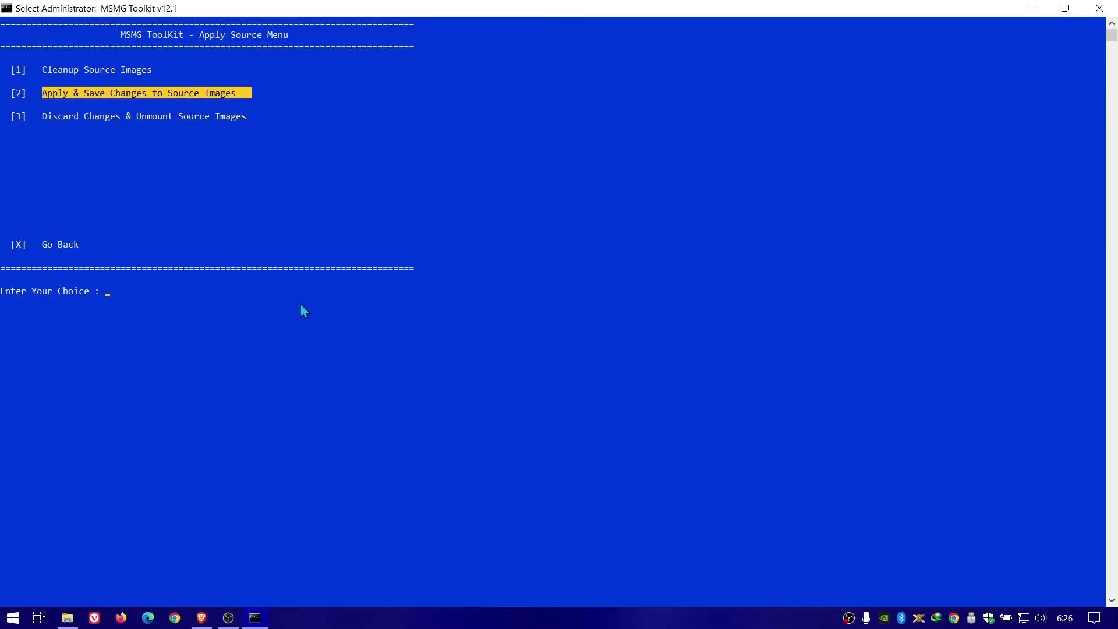
pyautogui.write('2')
pyautogui.press('Return')
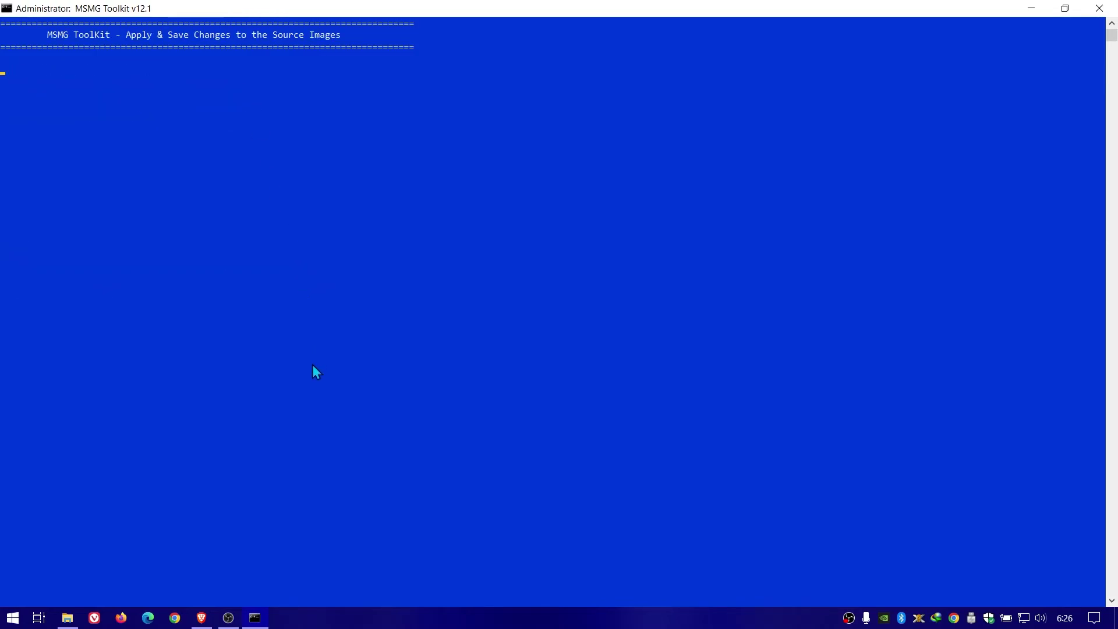
pyautogui.write('Y')
pyautogui.press('Return')
pyautogui.write('Y')
pyautogui.press('Return')
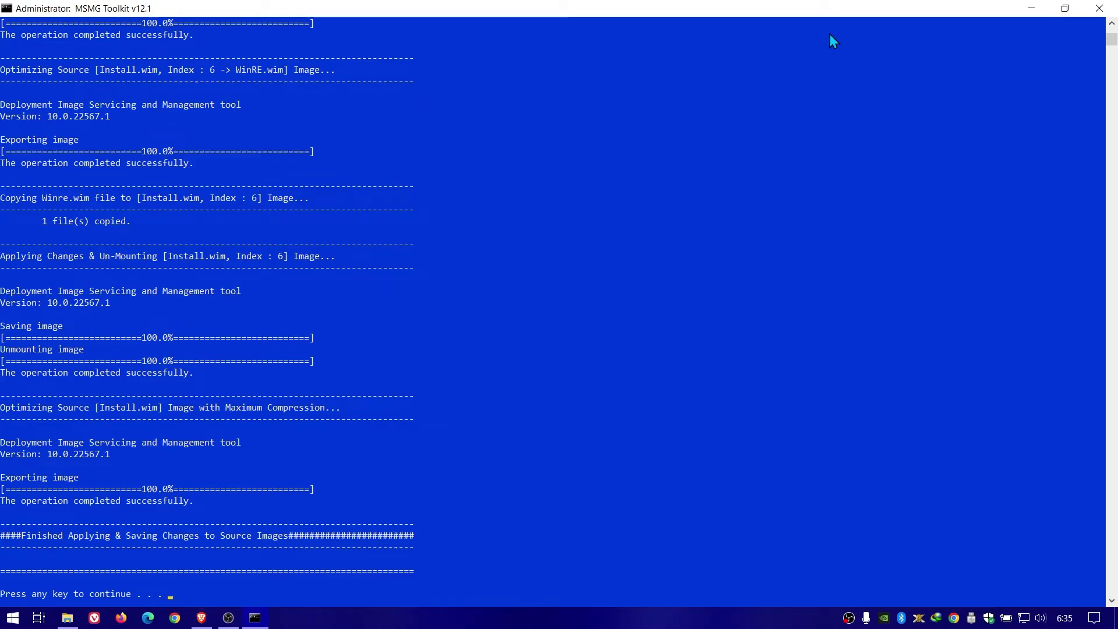
pyautogui.press('Return')
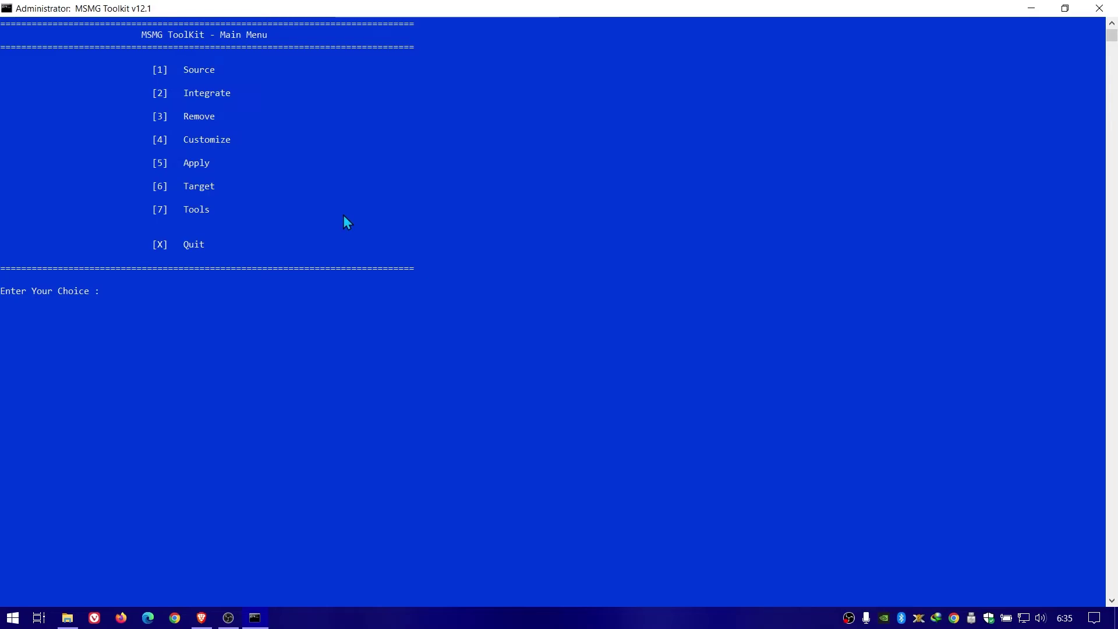
# Step: Start making a DVD ISO image and enter windows10_21h2_x64_customISO as the ISO volume label
pyautogui.press('6')
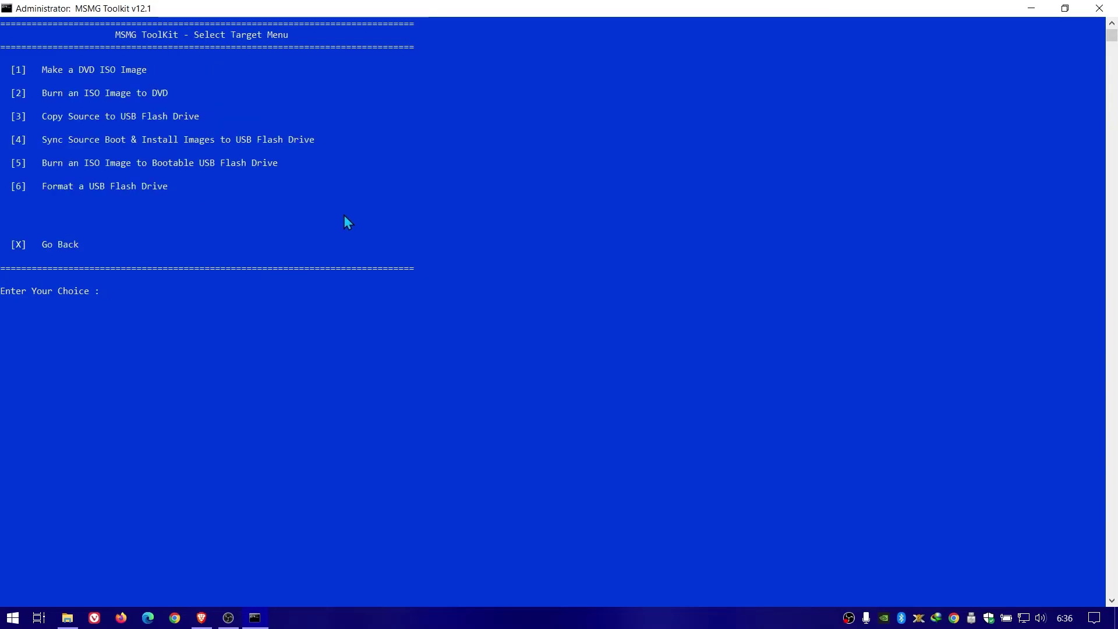
pyautogui.press('1')
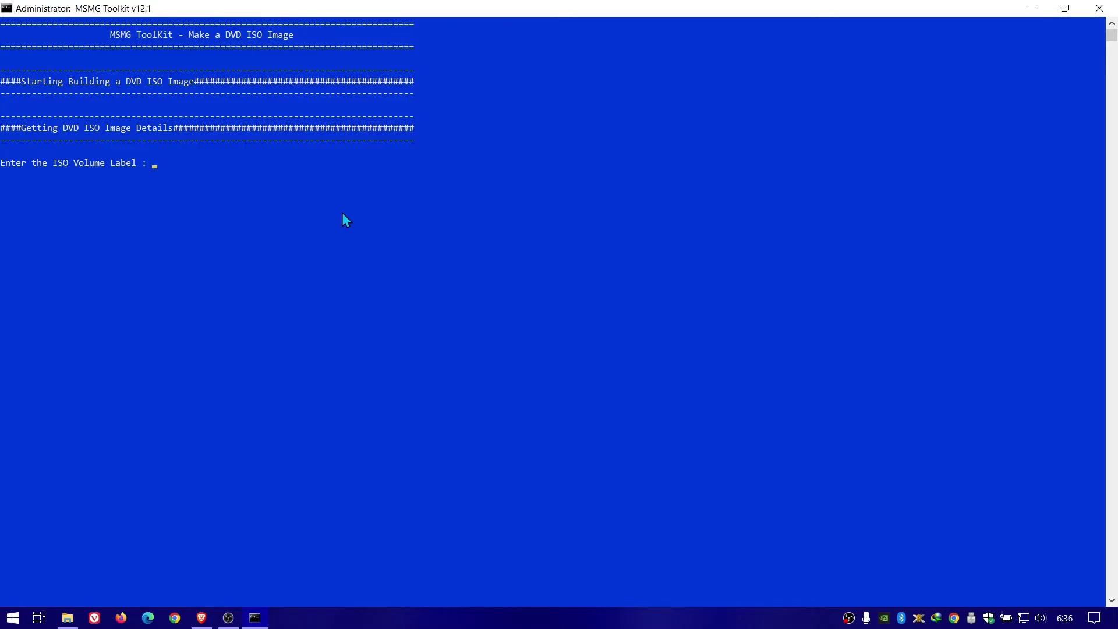
pyautogui.write('Windows10_21h2_64')
pyautogui.press('BackSpace')
pyautogui.press('BackSpace')
pyautogui.write('x64_customISO')
# Step: Copy the entered volume label windows10_21h2_x64_customISO for reuse and confirm it as the ISO volume label
pyautogui.hotkey('shift', 'Left')
pyautogui.hotkey('shift', 'Left')
pyautogui.hotkey('shift', 'Left')
pyautogui.hotkey('shift', 'Left')
pyautogui.hotkey('shift', 'Left')
pyautogui.hotkey('shift', 'Left')
pyautogui.hotkey('shift', 'Left')
pyautogui.hotkey('shift', 'Left')
pyautogui.hotkey('shift', 'Left')
pyautogui.hotkey('shift', 'Left')
pyautogui.hotkey('shift', 'Left')
pyautogui.hotkey('shift', 'Left')
pyautogui.hotkey('shift', 'Left')
pyautogui.hotkey('shift', 'Left')
pyautogui.hotkey('shift', 'Left')
pyautogui.hotkey('shift', 'Left')
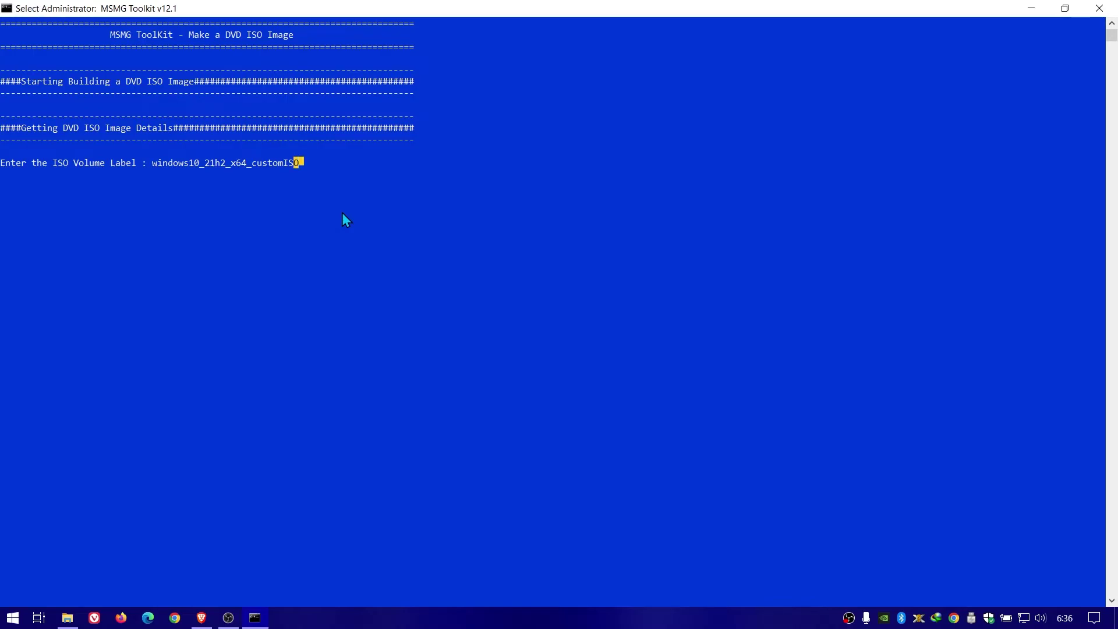
pyautogui.hotkey('shift', 'Left')
pyautogui.hotkey('shift', 'Left')
pyautogui.hotkey('shift', 'Left')
pyautogui.hotkey('shift', 'Left')
pyautogui.hotkey('shift', 'Left')
pyautogui.hotkey('shift', 'Left')
pyautogui.press('Return')
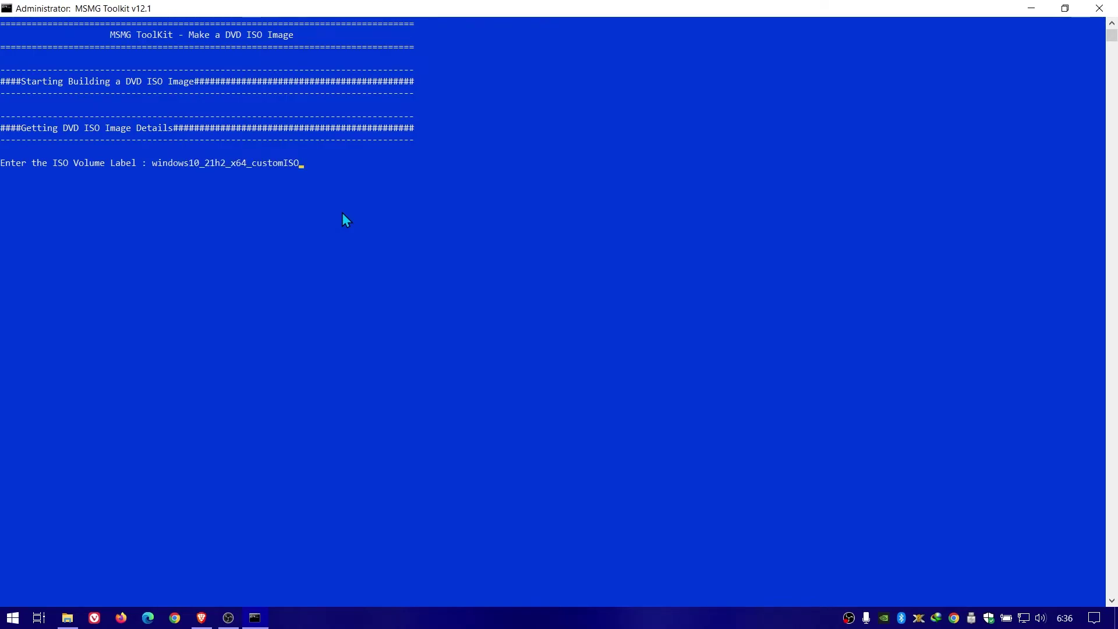
pyautogui.press('Return')
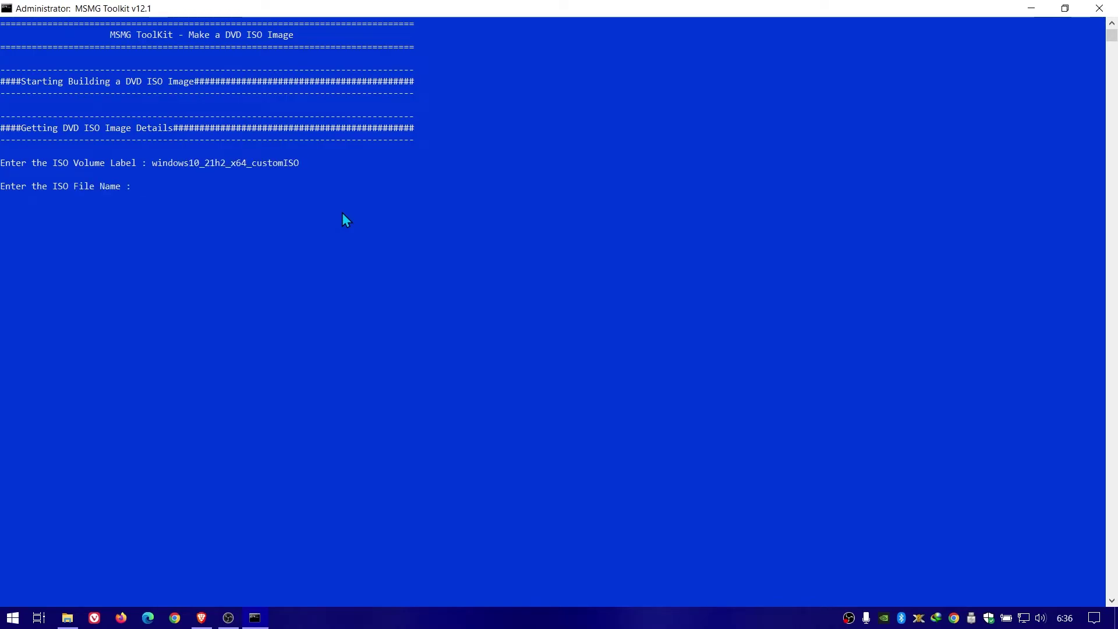
# Step: Name the ISO file windows10_21h2_x64_customISO, build the DVD ISO image and return to the main menu once it is finished
pyautogui.write('windows10_21h2_x64_customISO')
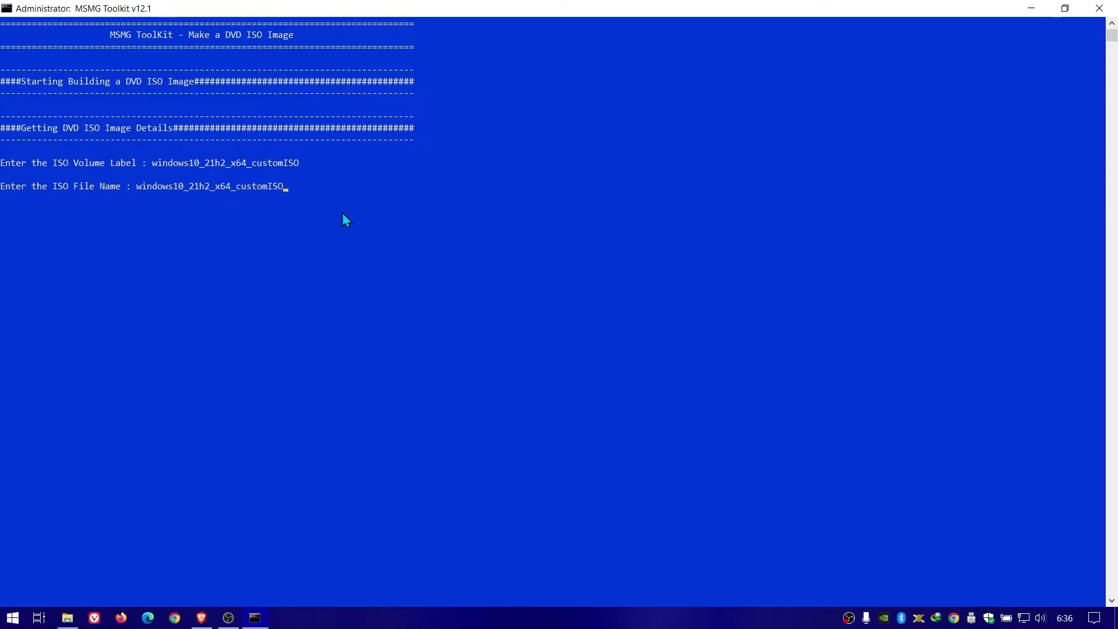
pyautogui.press('Return')
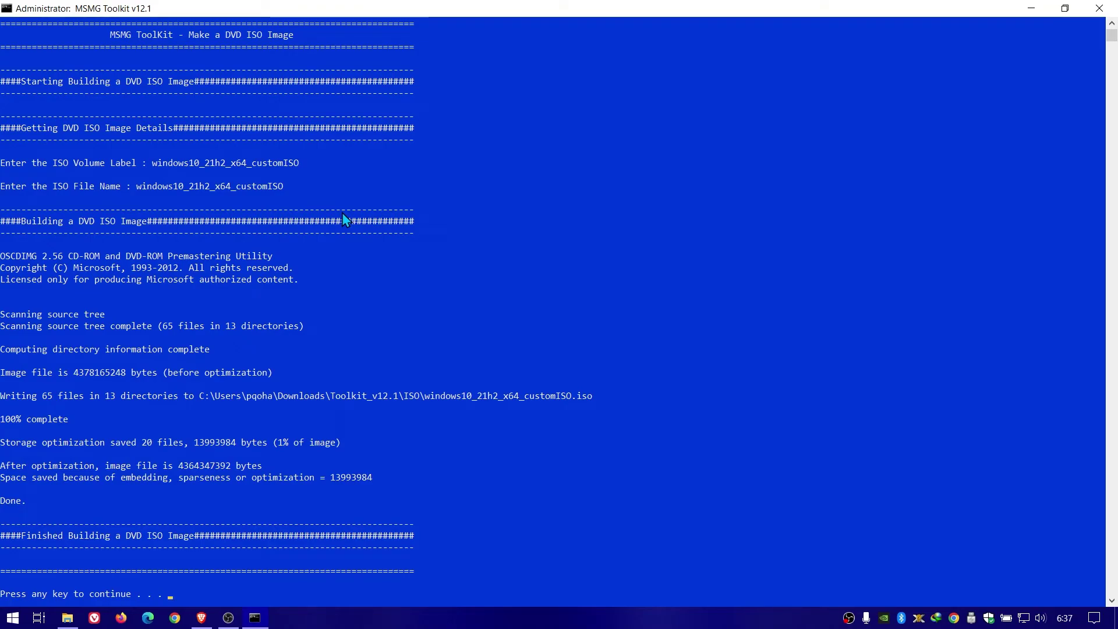
pyautogui.press('Return')
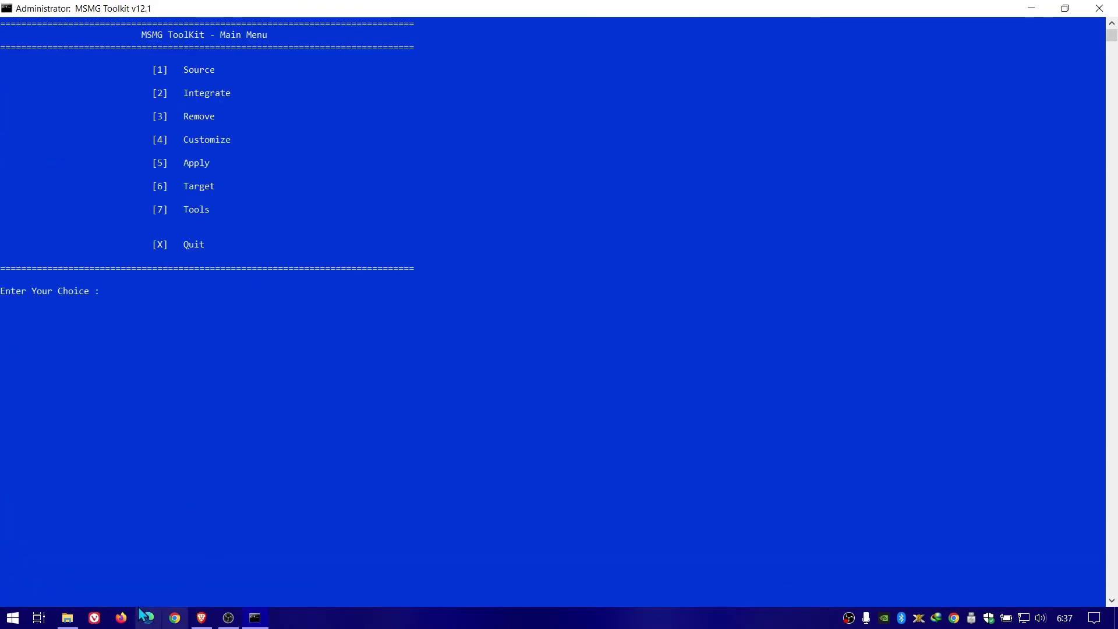
# Step: Switch to File Explorer, open the ISO folder inside Toolkit_v12.1 and select the built windows10_21h2_x64_customISO.iso file
pyautogui.click(68, 617)
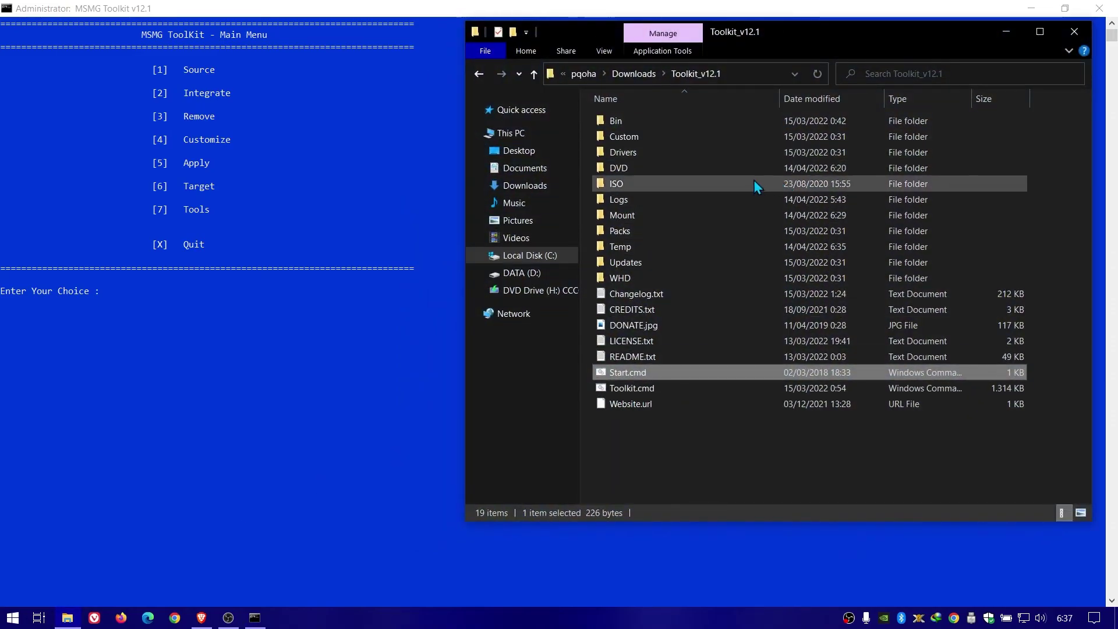
pyautogui.doubleClick(644, 183)
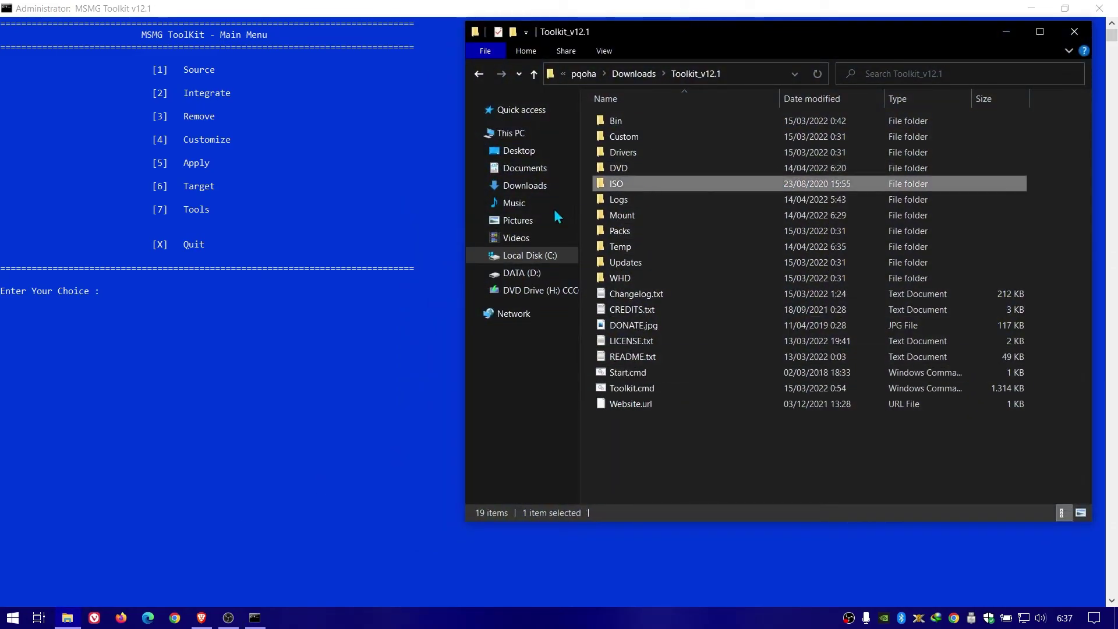
pyautogui.click(776, 124)
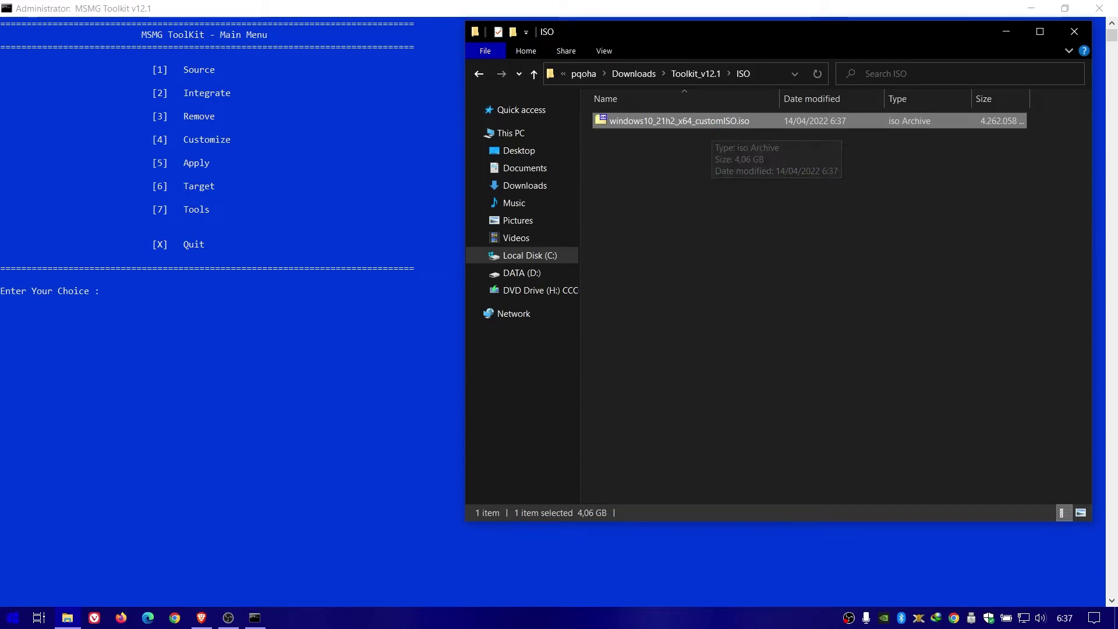
# Step: Locate Hyper-V Manager under Windows Administrative Tools in the installed apps list, then close the list without launching it
pyautogui.press('super')
pyautogui.scroll(-15, 166, 303)
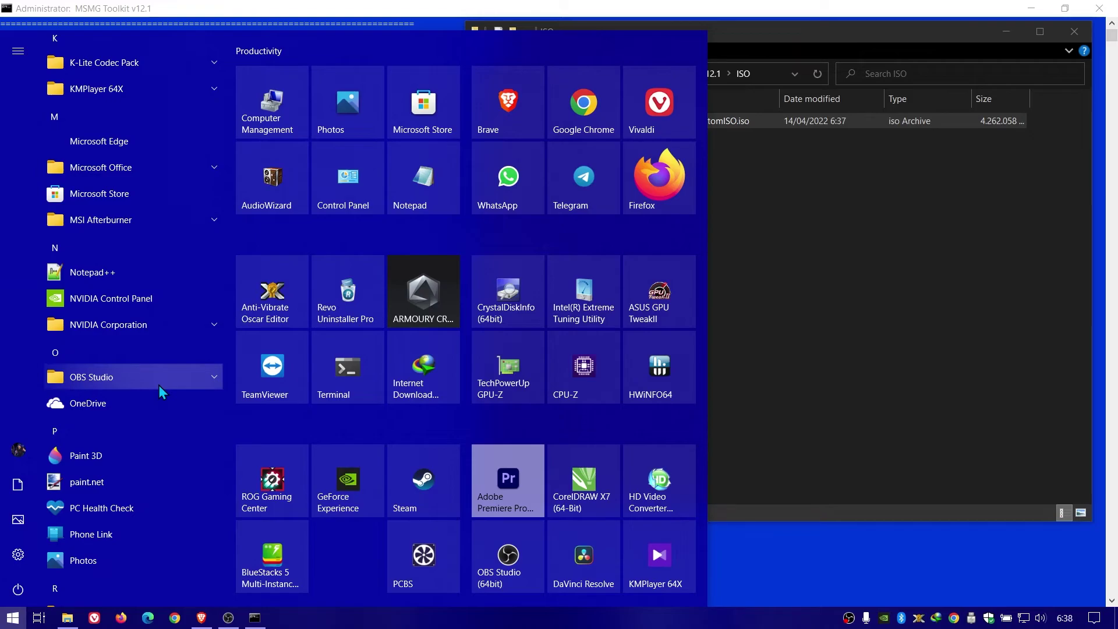
pyautogui.scroll(-5, 163, 392)
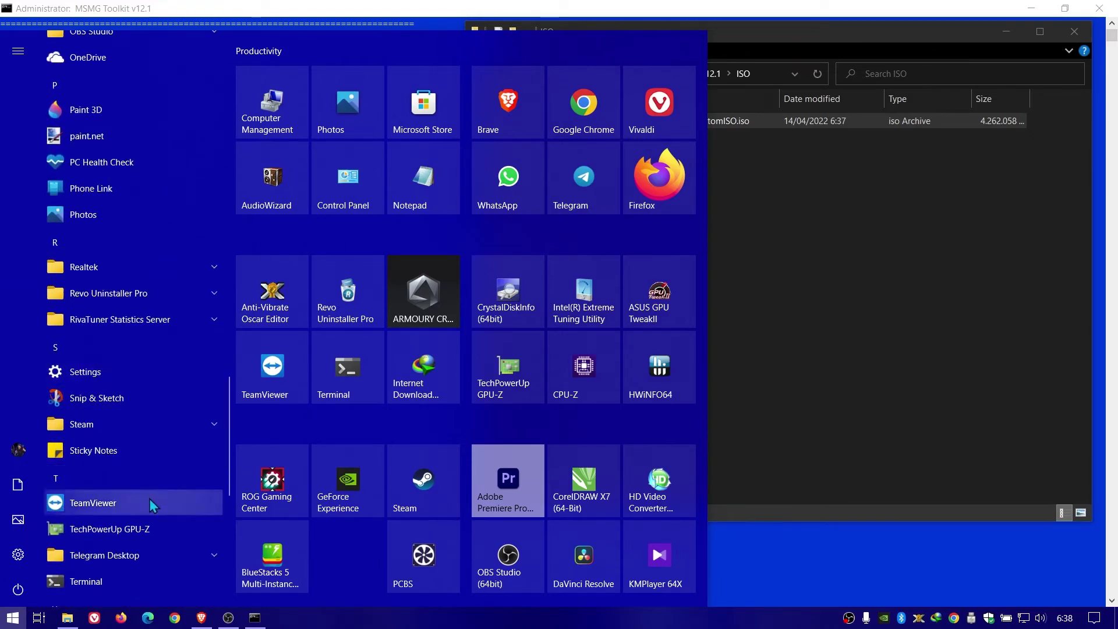
pyautogui.scroll(-7, 129, 315)
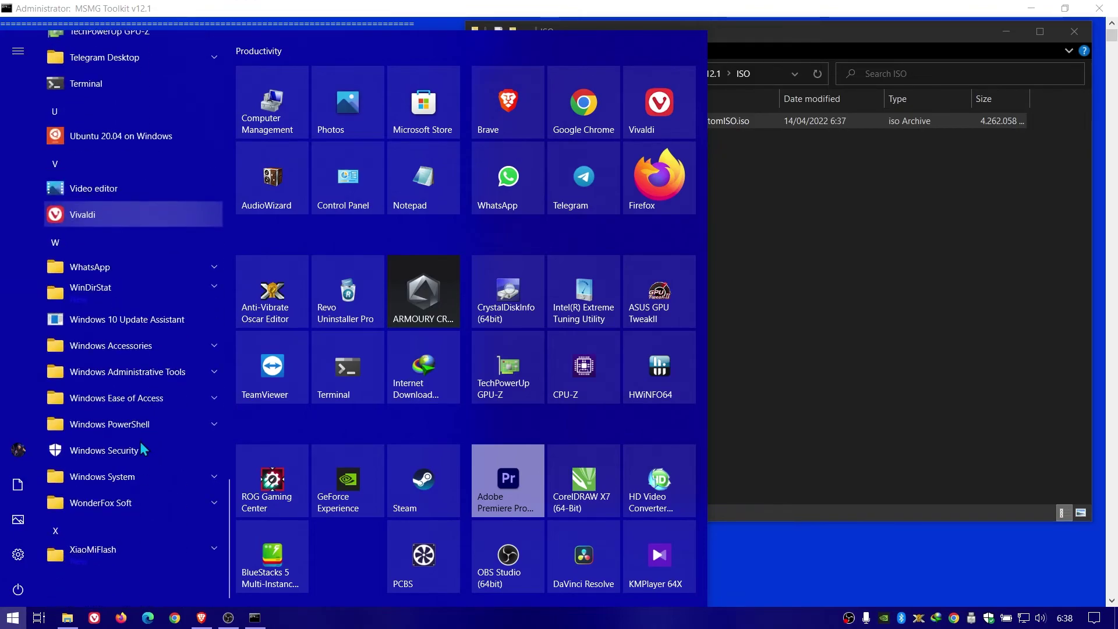
pyautogui.click(150, 371)
pyautogui.scroll(-1, 125, 455)
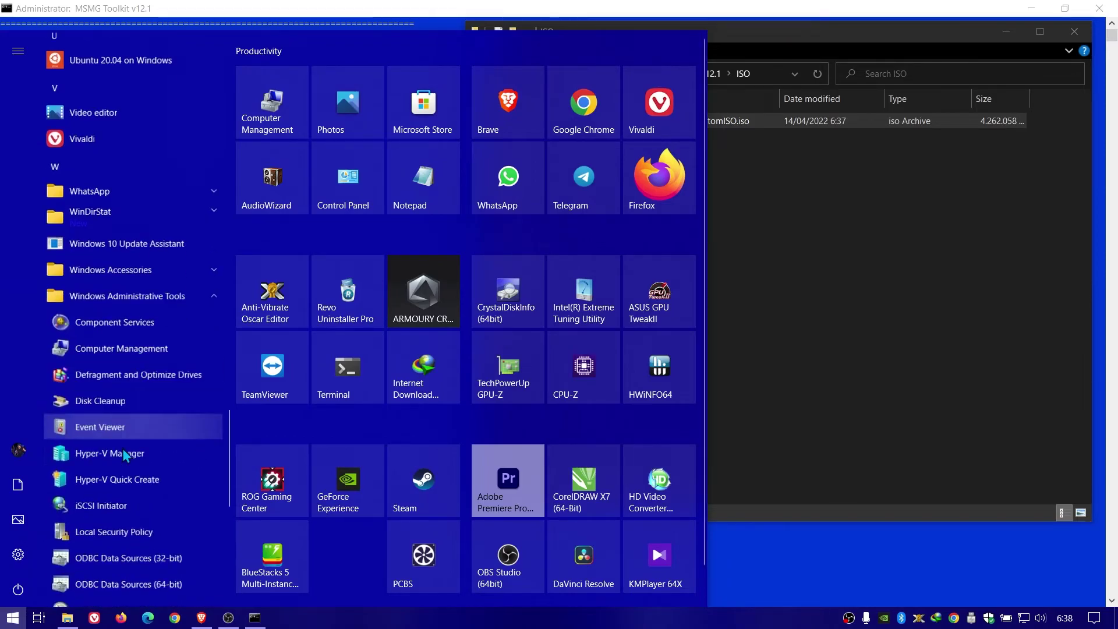
pyautogui.scroll(-2, 125, 455)
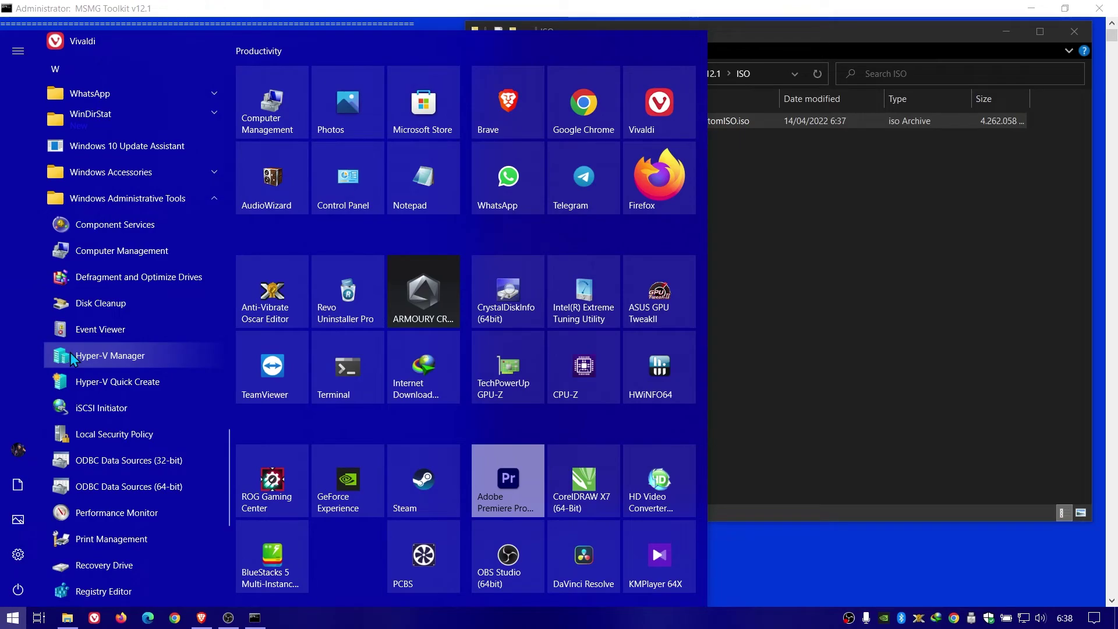
pyautogui.click(947, 242)
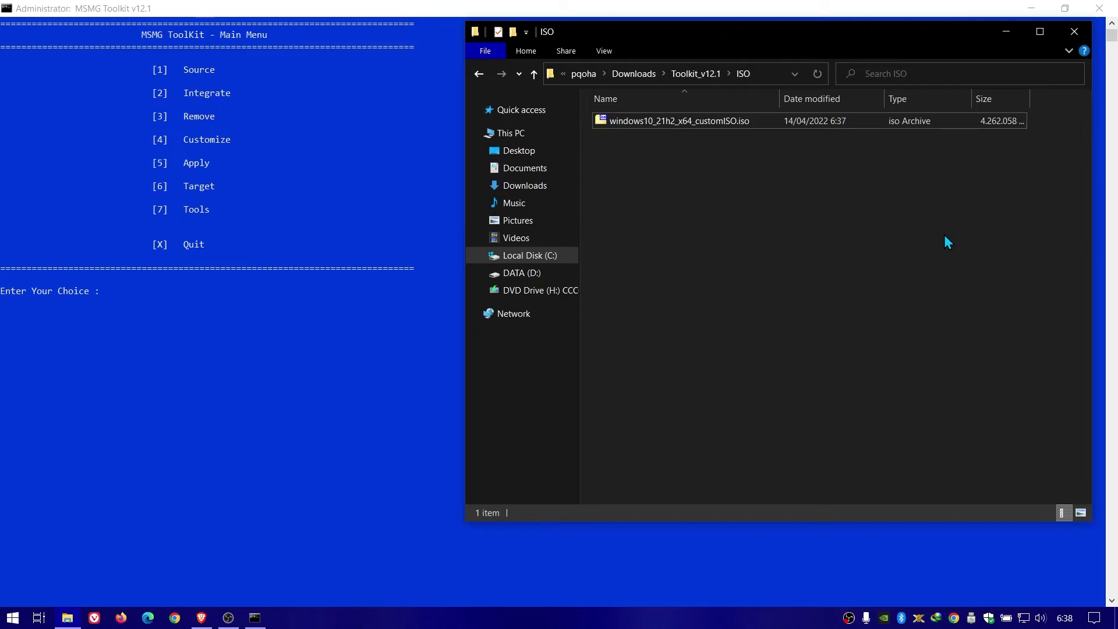
# Step: Switch back to MSMG Toolkit, try to open the Integrate section and return to the main menu
pyautogui.click(287, 359)
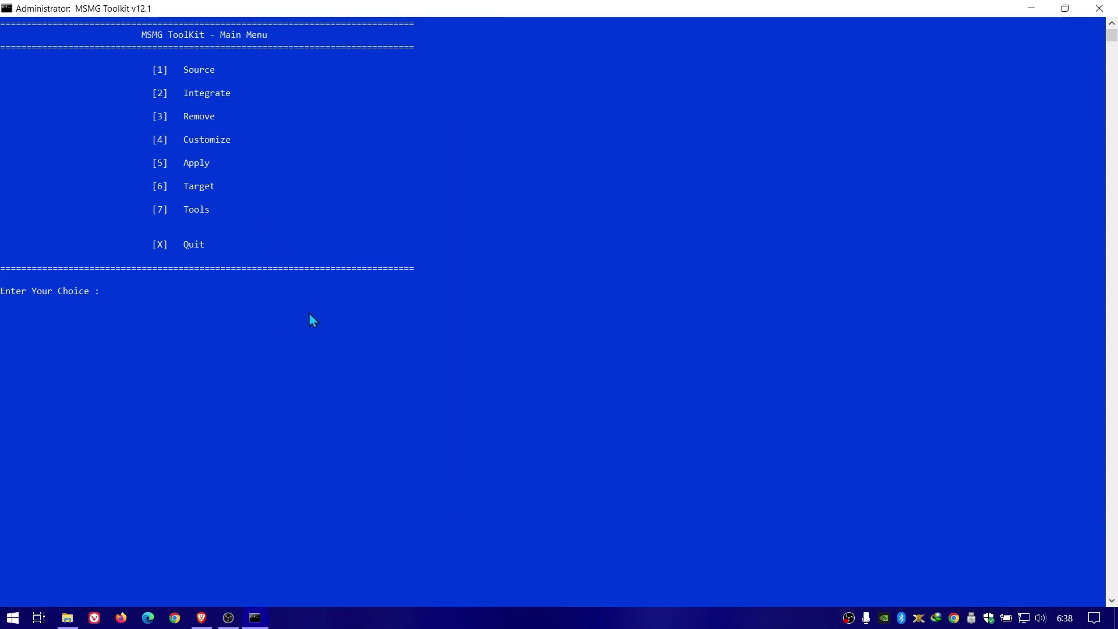
pyautogui.press('2')
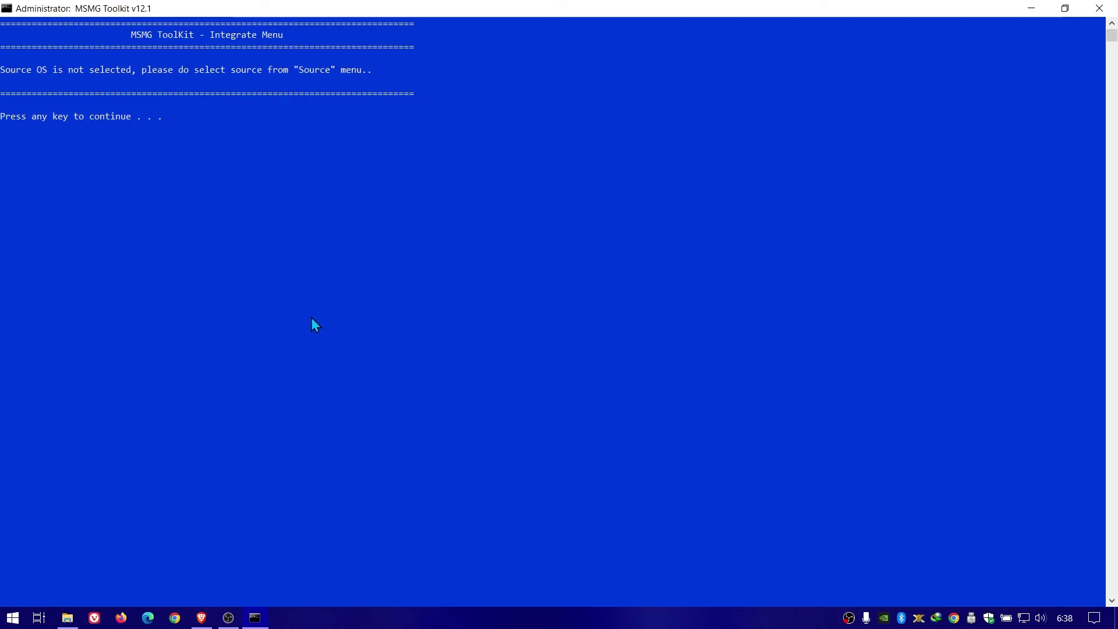
pyautogui.press('Return')
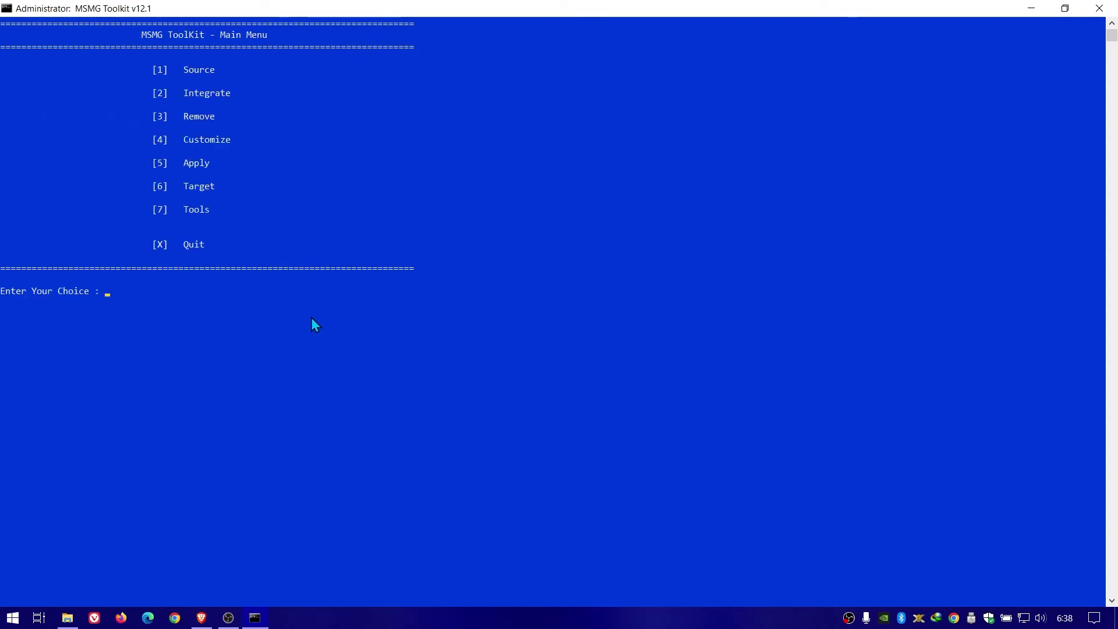
# Step: Switch to File Explorer, open the Packs folder inside Toolkit_v12.1 and look through its feature pack subfolders
pyautogui.click(68, 618)
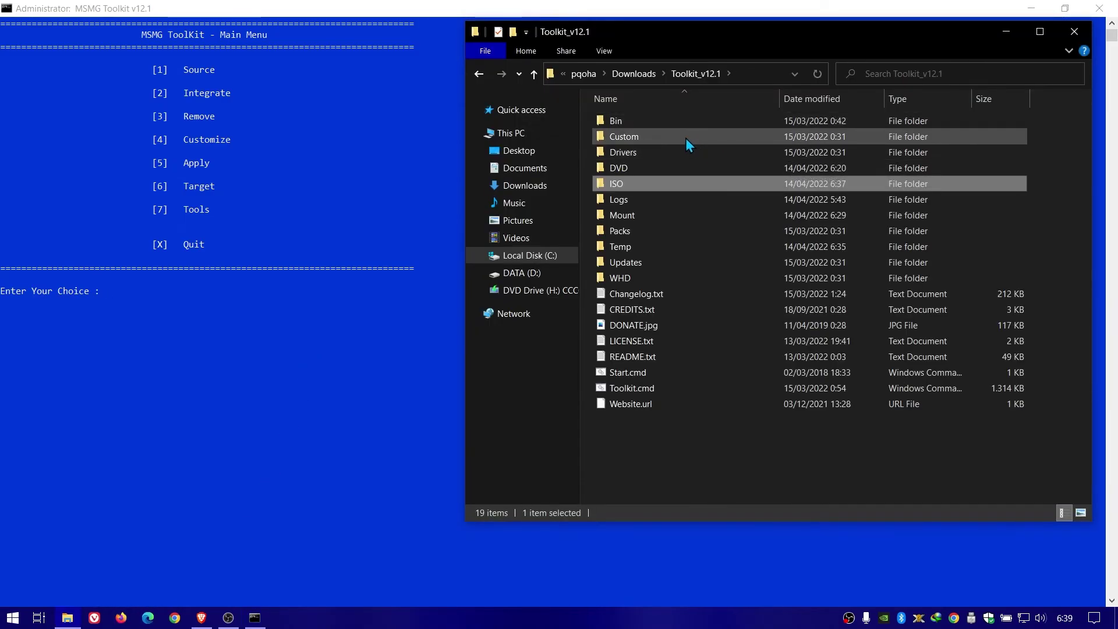
pyautogui.click(638, 232)
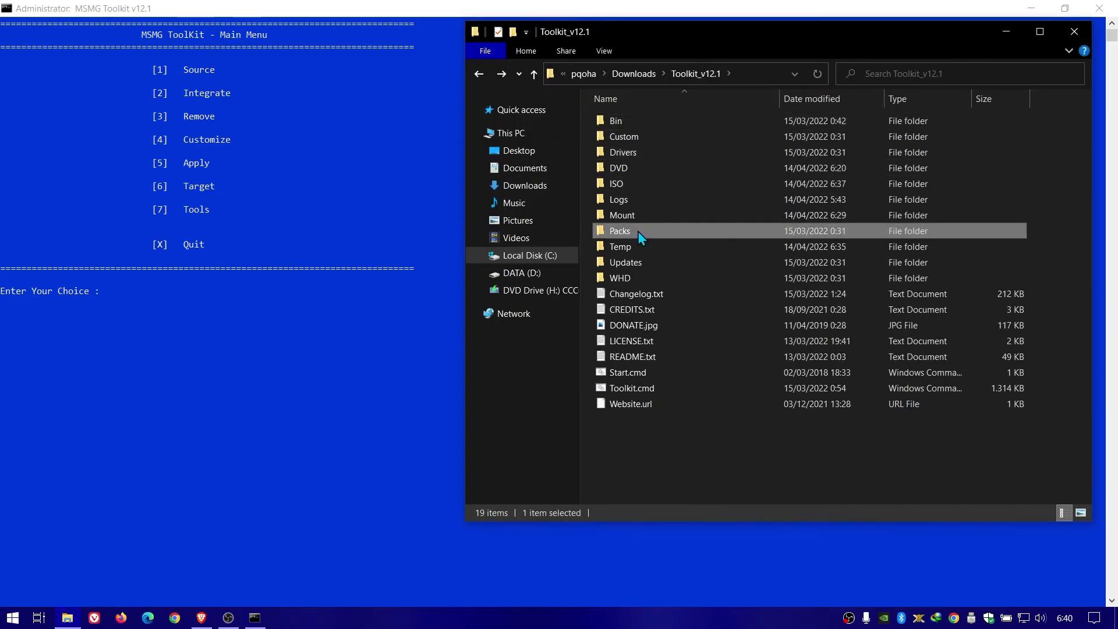
pyautogui.doubleClick(637, 232)
pyautogui.scroll(-2, 722, 186)
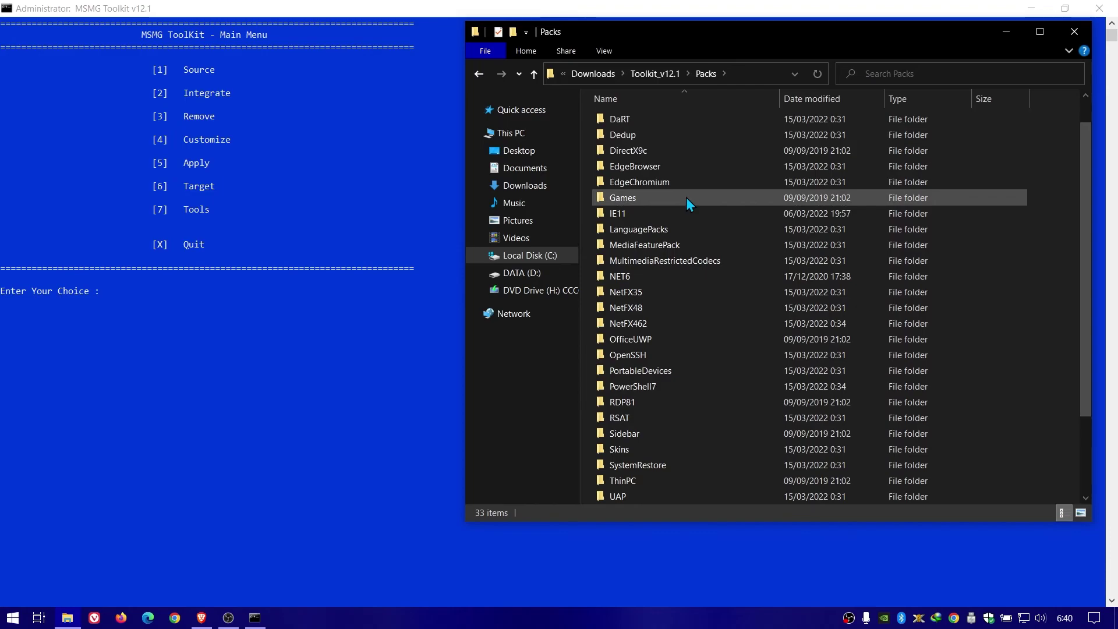
pyautogui.scroll(1, 688, 197)
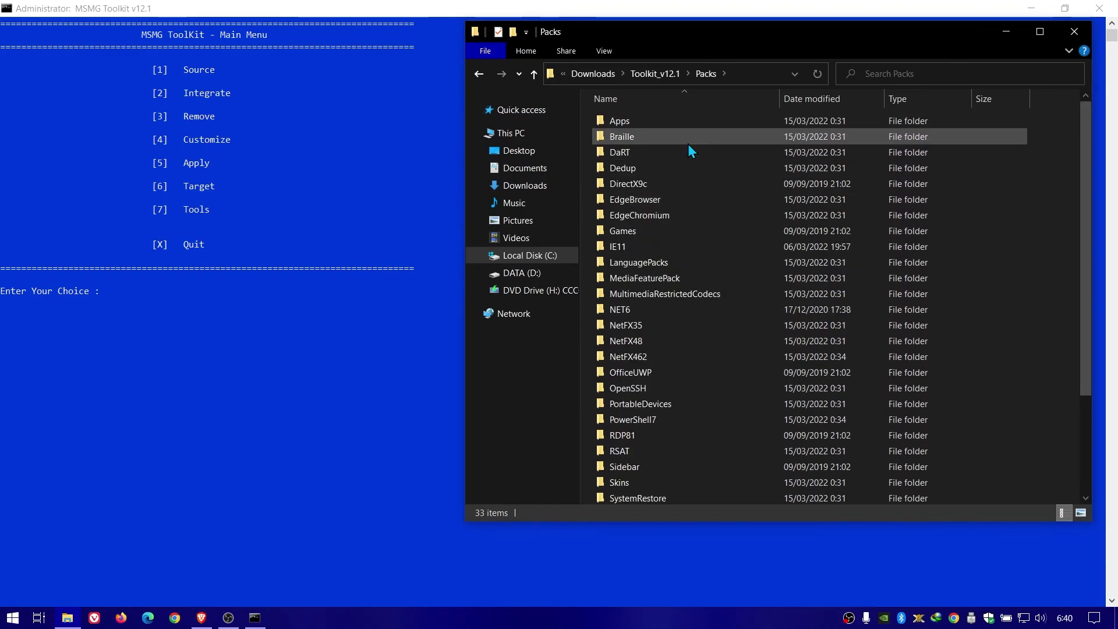